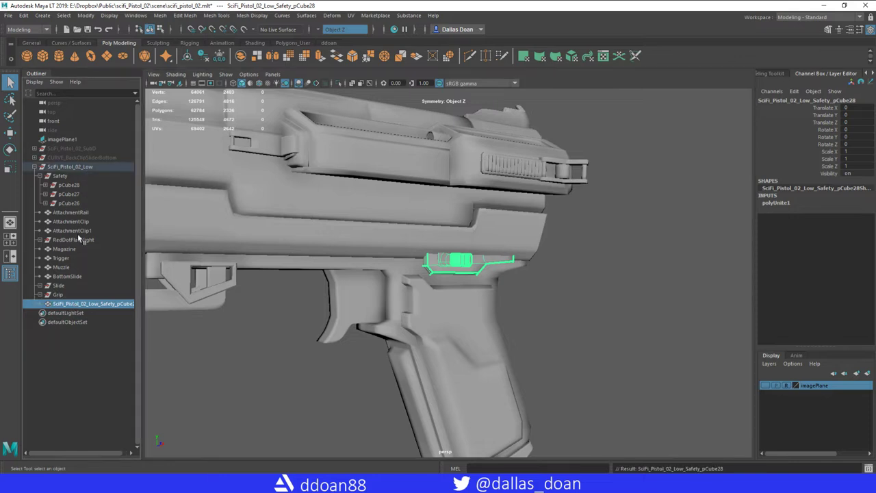
Rename the combined safety mesh Safety, then replace it with a history-free duplicate by deleting the original
type("fety")
key("Return")
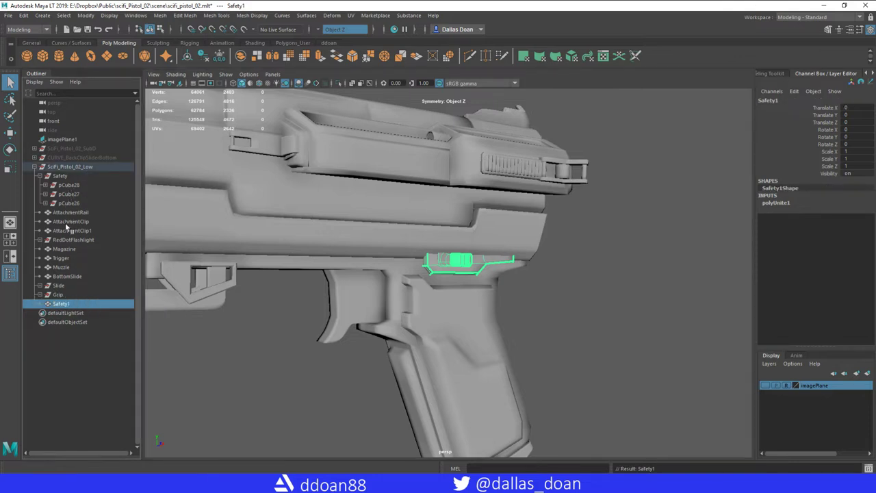
key("ctrl+d")
left_click(61, 304)
key("ctrl+z")
left_click_drag(205, 313, 488, 274, "alt")
left_click(487, 274)
key("w")
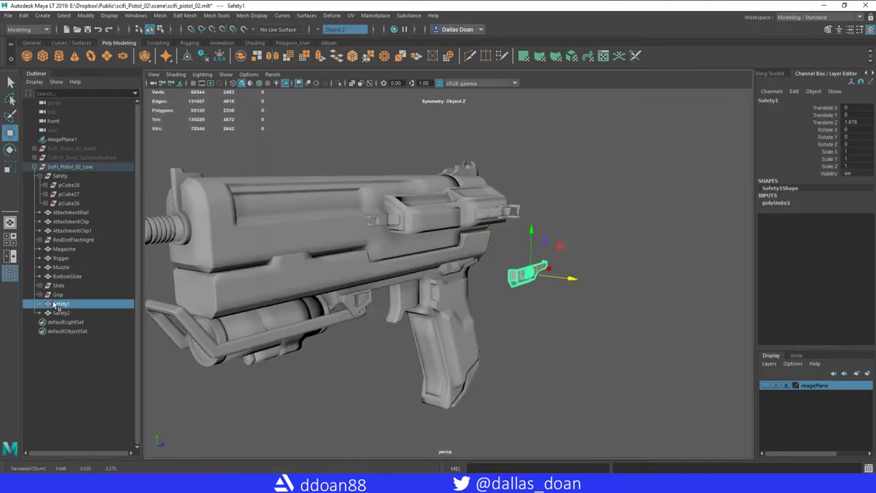
key("Delete")
left_click(455, 269)
Delete the construction history of the duplicated safety mesh
left_click(23, 15)
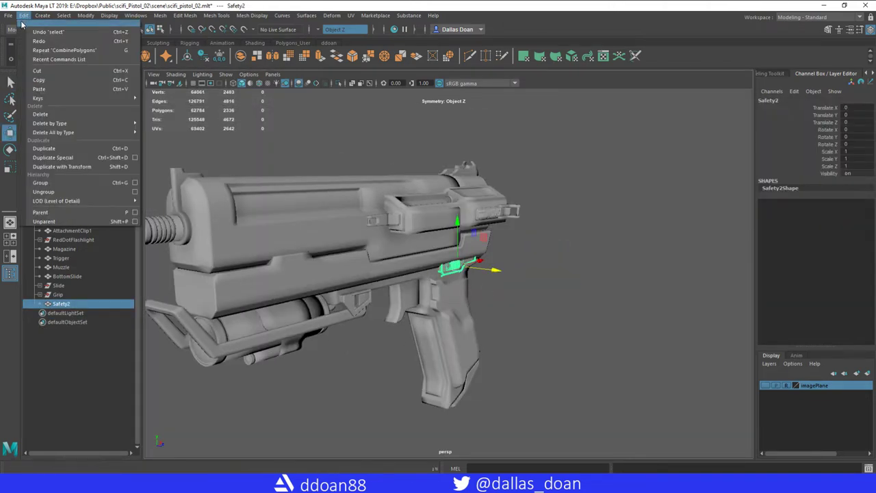
mouse_move(90, 18)
mouse_move(23, 15)
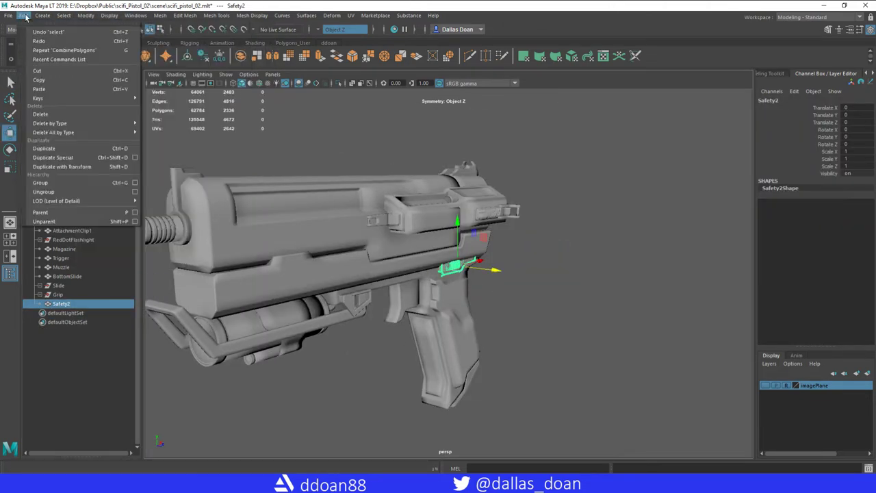
mouse_move(76, 130)
left_click(175, 131)
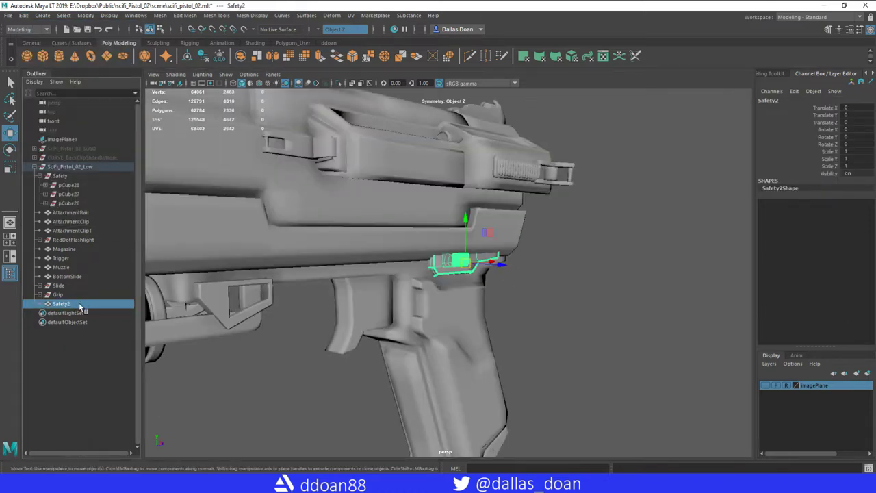
Remove the old Safety group with its source parts and rename the duplicated mesh Safety_Low
left_click_drag(70, 267, 84, 248)
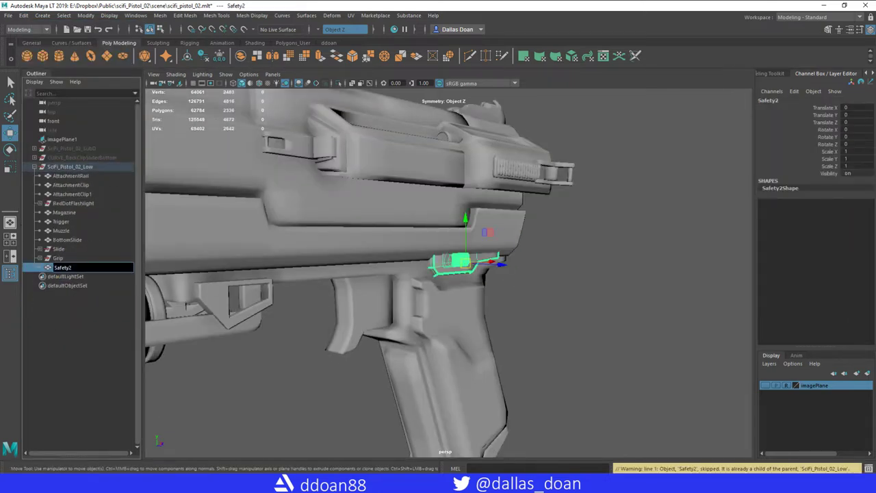
type("Low")
key("Return")
Isolate the recessed part of the safety mesh and crease its selected edges with the Crease tool, checking the smooth preview
scroll(520, 260, "up", 10)
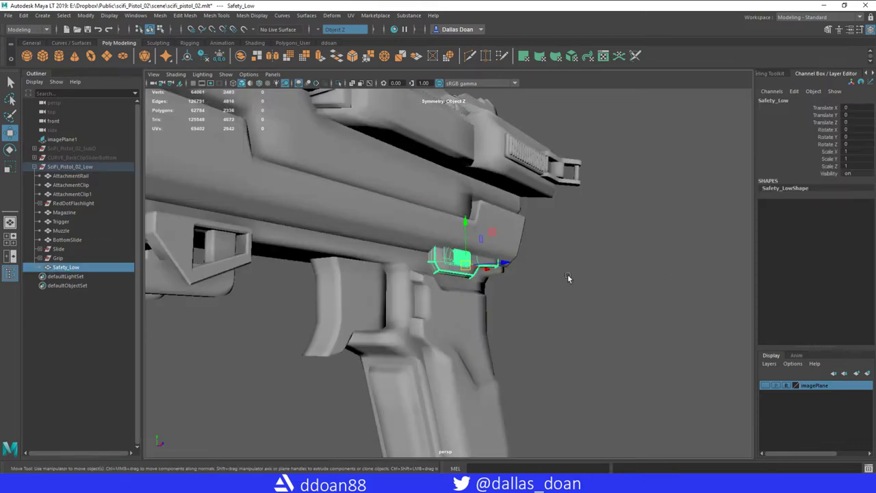
left_click(568, 274)
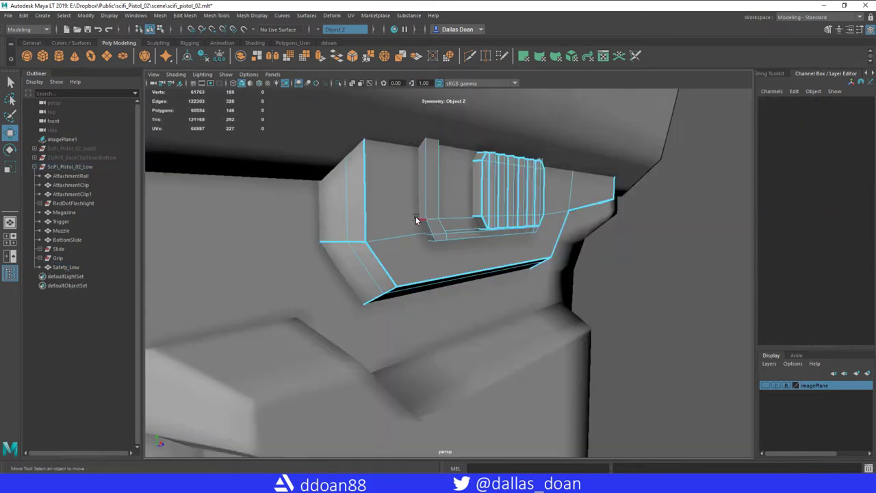
left_click(415, 219)
key("f")
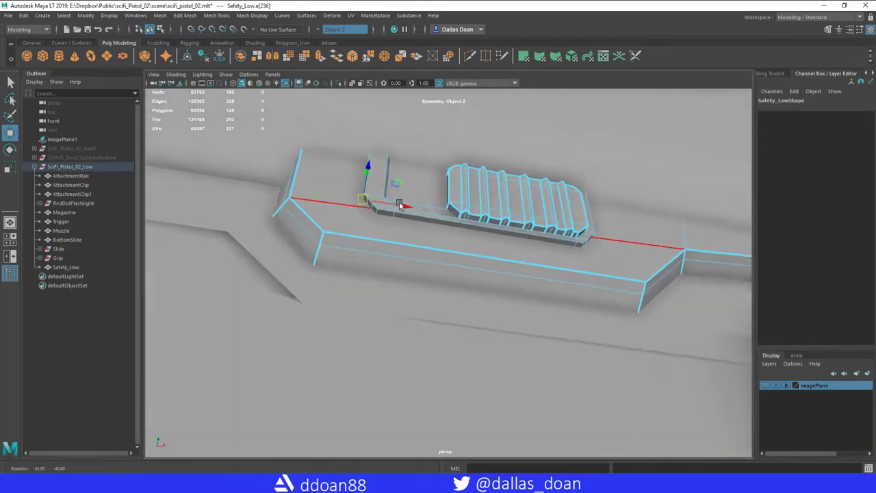
key("ctrl+1")
left_click_drag(647, 223, 375, 161, "alt")
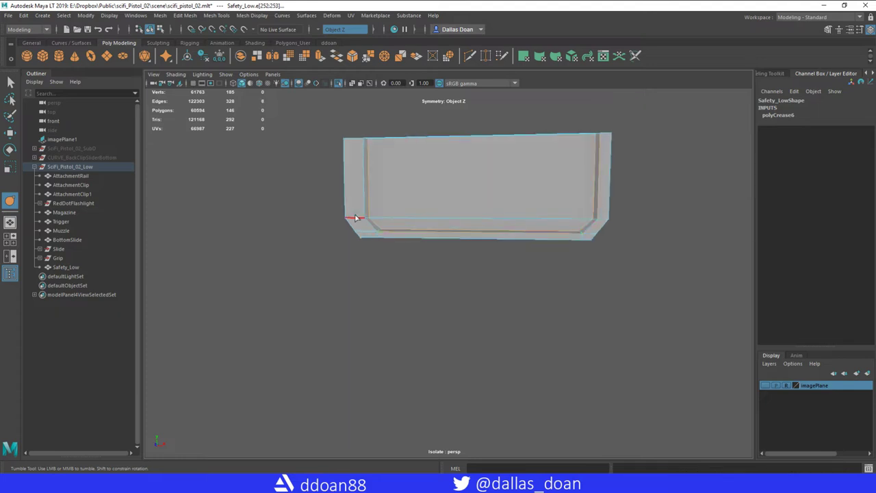
key("3")
left_click_drag(478, 275, 405, 267, "alt")
key("w")
left_click(453, 240)
key("1")
key("y")
middle_click_drag(405, 268, 425, 267)
left_click_drag(424, 268, 441, 227, "alt")
Turn off the safety's smooth preview, select its remaining corner components, and return to object mode with the whole pistol shown
key("1")
left_click(328, 243)
left_click(328, 244, "shift")
right_click_drag(574, 295, 521, 301, "alt")
left_click_drag(520, 301, 479, 308, "alt")
right_click_drag(479, 308, 484, 308, "alt")
left_click_drag(483, 308, 507, 290, "alt")
key("F8")
key("ctrl+1")
right_click_drag(520, 294, 694, 313, "alt")
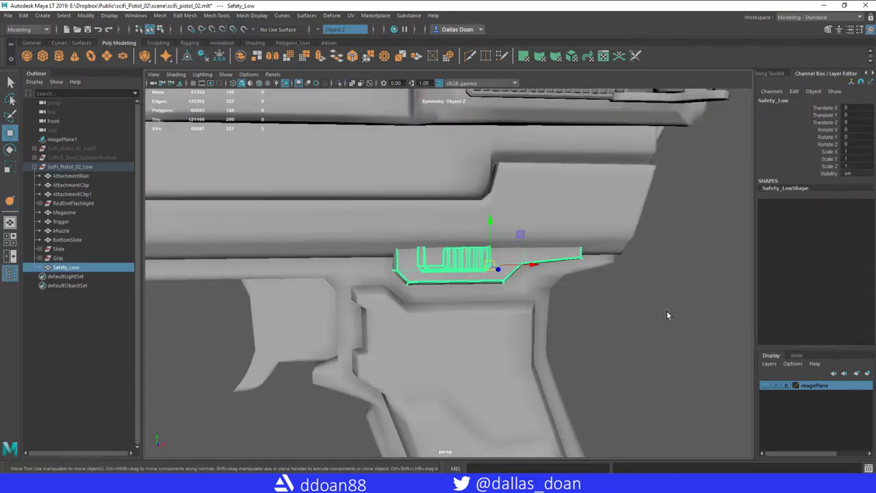
Combine the two grip detail meshes, GripDetail1 and GripDetail, from the Grip group into one mesh
left_click_drag(694, 313, 335, 269, "alt")
left_click(58, 258)
key("f")
right_click_drag(480, 301, 527, 298, "alt")
left_click_drag(527, 299, 597, 268, "alt")
left_click(75, 267)
mouse_move(479, 287)
left_mouse_down("alt")
mouse_move(536, 293)
mouse_move(480, 274)
left_mouse_up("alt")
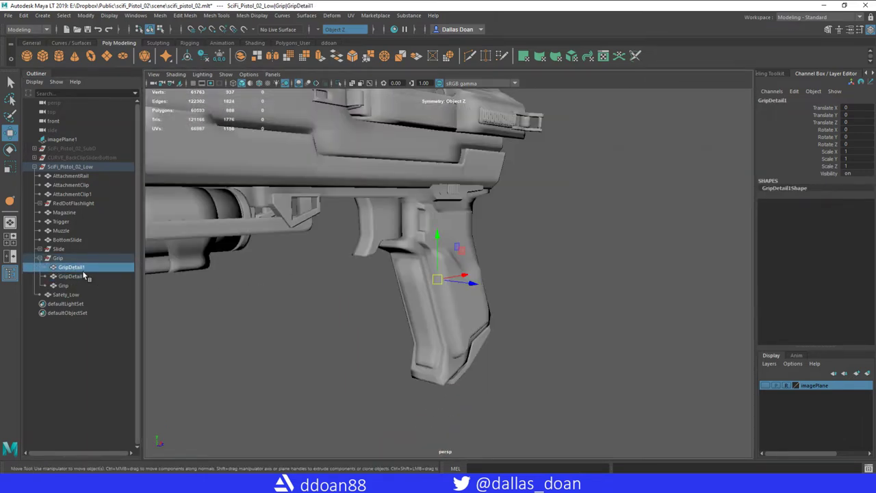
left_click(70, 276, "ctrl")
scroll(547, 274, "up", 5)
scroll(530, 276, "down", 5)
right_click_drag(541, 294, 568, 396, "shift")
Put the combined grip detail mesh into the Grip group and rename it GripDetail_Low
middle_click_drag(89, 303, 82, 260)
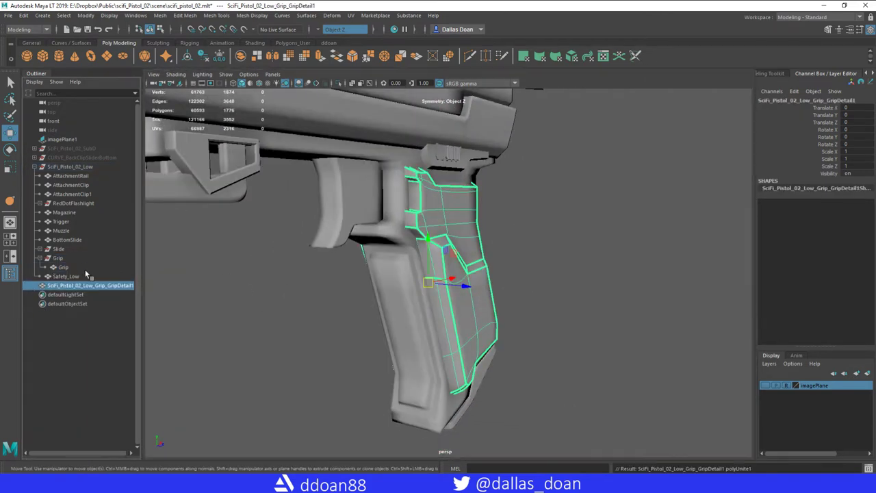
double_click(89, 276)
type("GripDetail_Low")
key("Return")
Rename the grip mesh Grip_Low and move both grip meshes out of the Grip group into SciFi_Pistol_02_Low
double_click(65, 267)
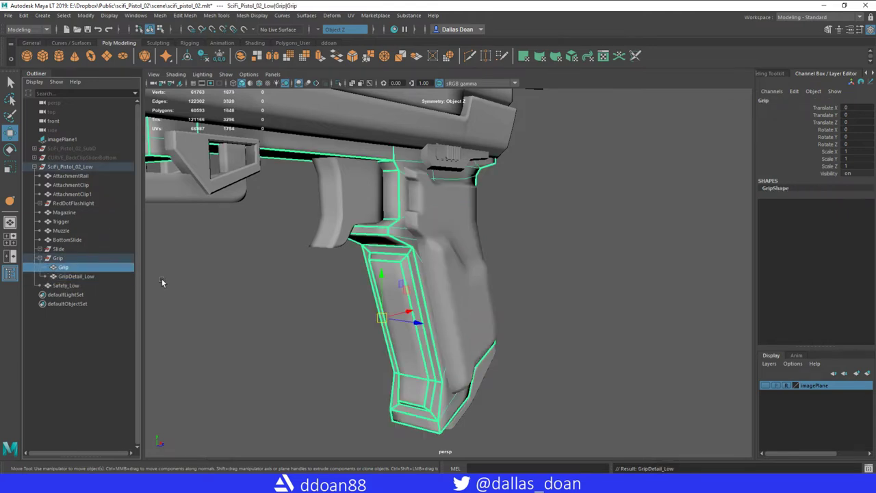
type("_Low")
key("Return")
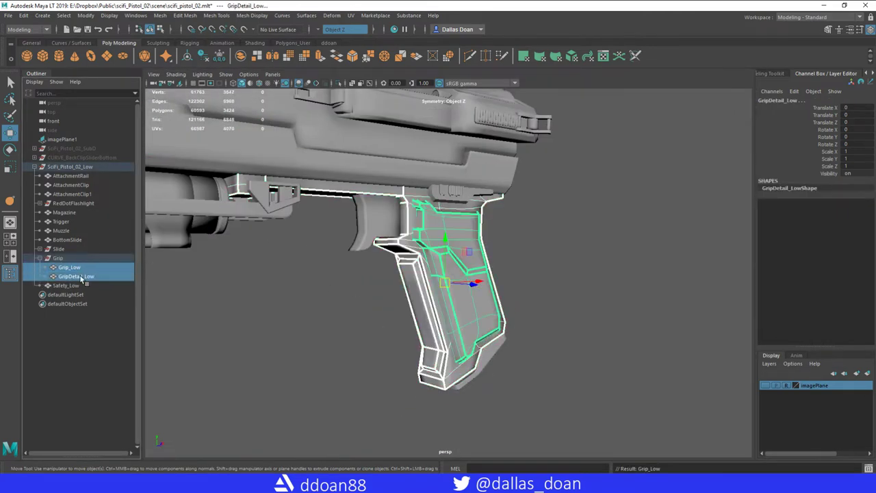
left_click(83, 267)
Move the Slide group to the first place inside SciFi_Pistol_02_Low
left_click(58, 249)
key("f")
left_click_drag(356, 349, 388, 330, "alt")
left_click(47, 248)
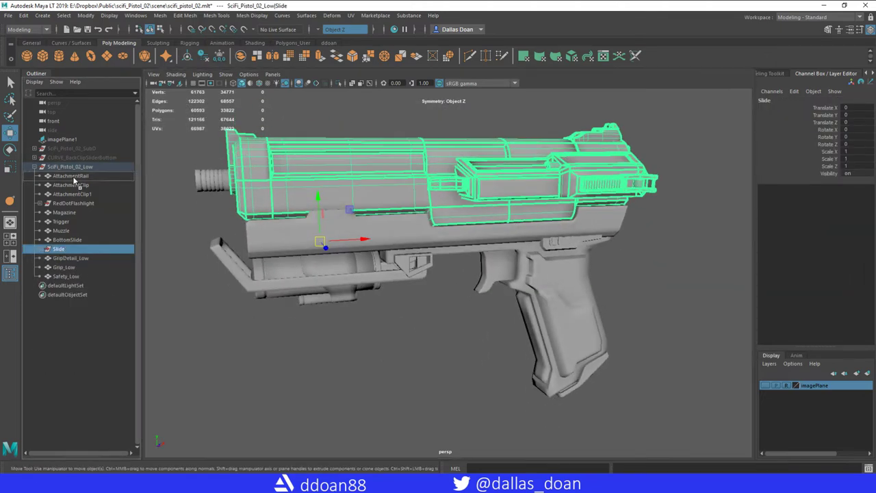
Rename the bottom slide mesh BottomSlide_Low and delete the hidden SciFi_Pistol_02_SubD group
left_click(68, 249)
key("f")
double_click(69, 249)
type("_Low")
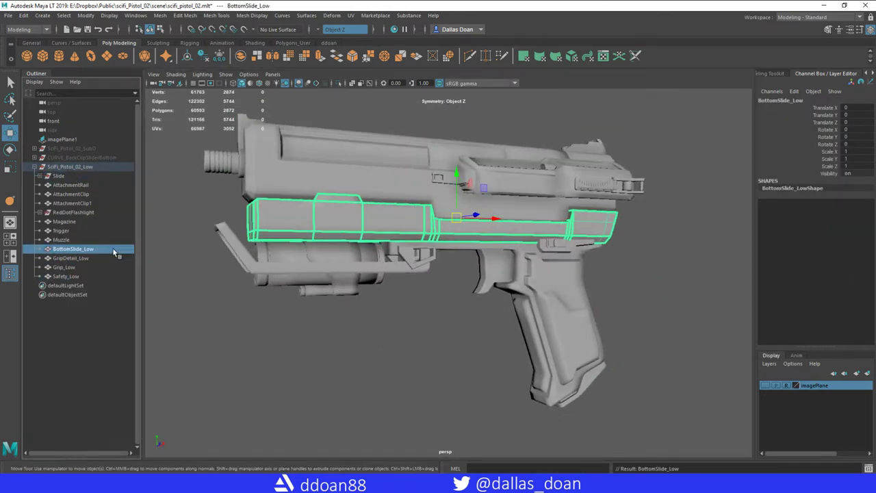
type("f")
left_click(68, 148)
key("Delete")
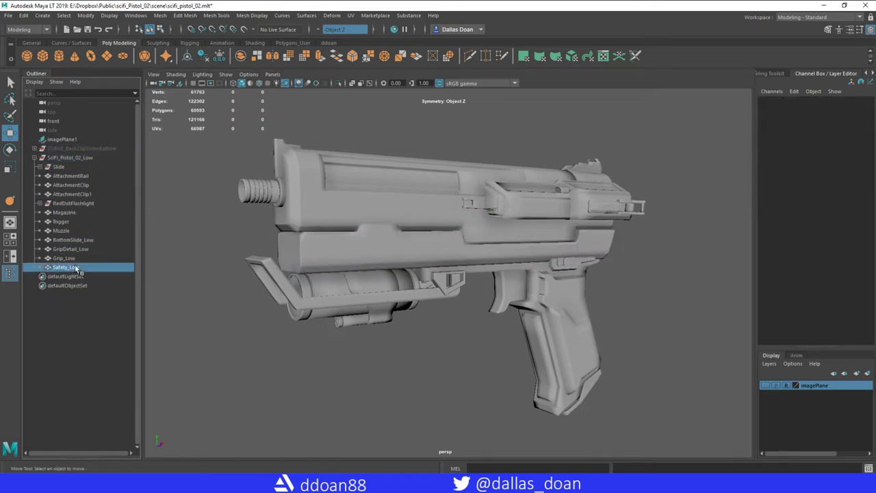
Rename the muzzle, trigger and magazine meshes Muzzle_Low, Trigger_Low and Magazine_Low
left_click(61, 221)
double_click(63, 231)
type("_Low")
key("Return")
double_click(62, 221)
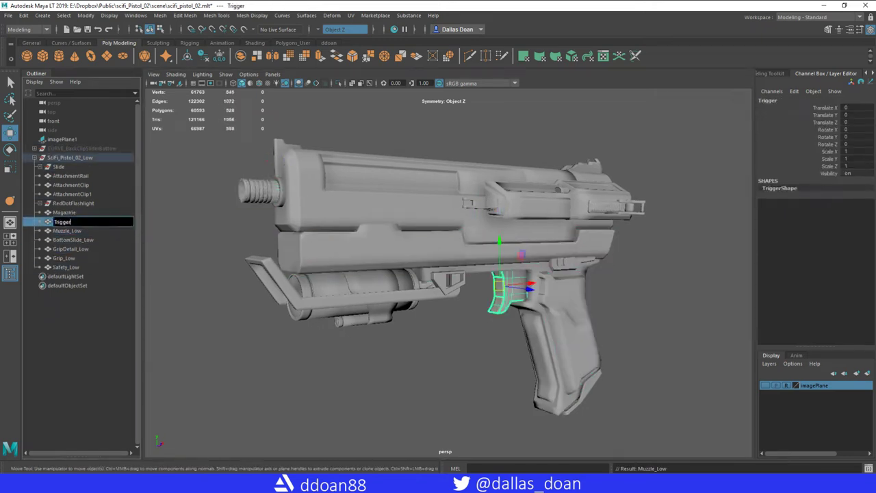
left_click(64, 212)
double_click(65, 212)
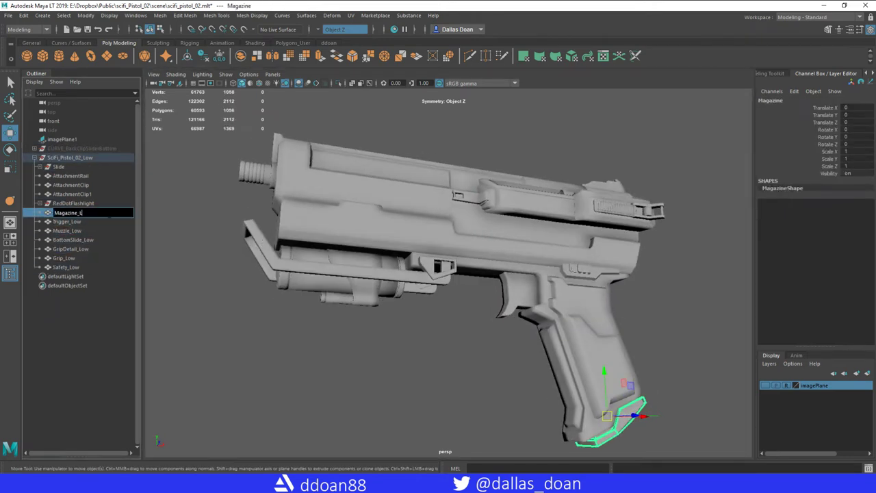
type("_Low")
key("Return")
Rename the meshes in the RedDotFlashlight group RedDot_Low, Flashlight_Low and AttachmentHolder_Low
left_click(416, 343)
left_click_drag(415, 343, 321, 288, "alt")
left_click(321, 289)
left_click(48, 203)
left_click(69, 212)
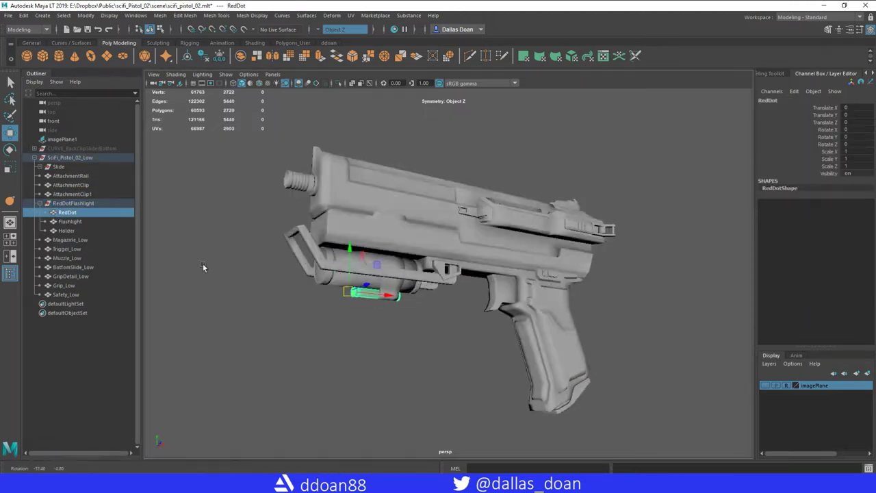
key("f")
double_click(89, 221)
type("_Low")
key("Return")
left_click(101, 233)
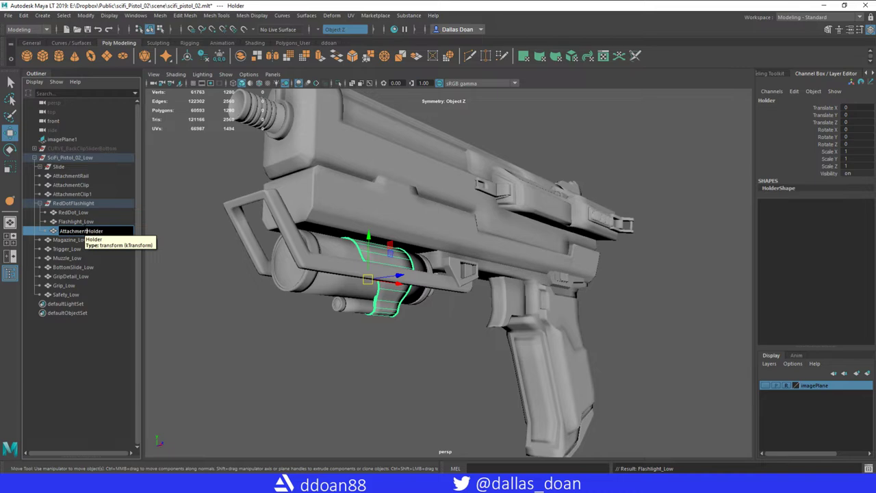
right_click_drag(206, 294, 182, 253, "alt")
Move the three renamed attachment meshes out of the RedDotFlashlight group and delete the emptied group
left_click(73, 213, "shift")
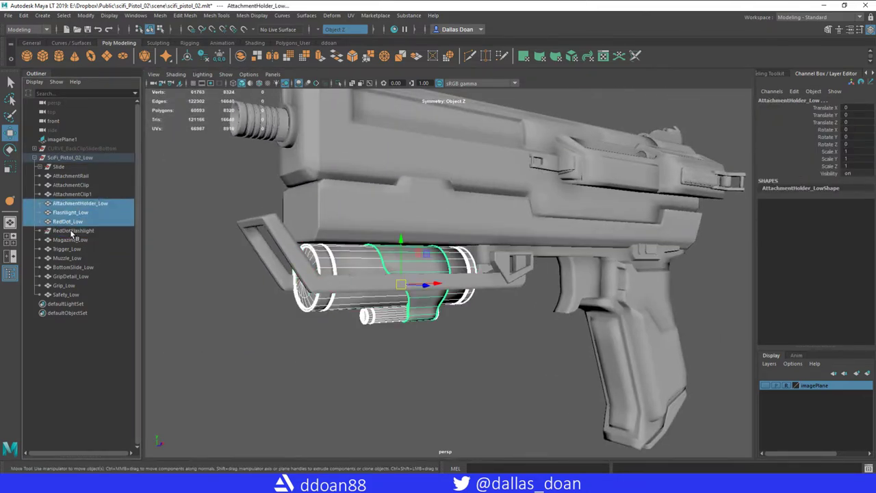
left_click(72, 230)
key("Delete")
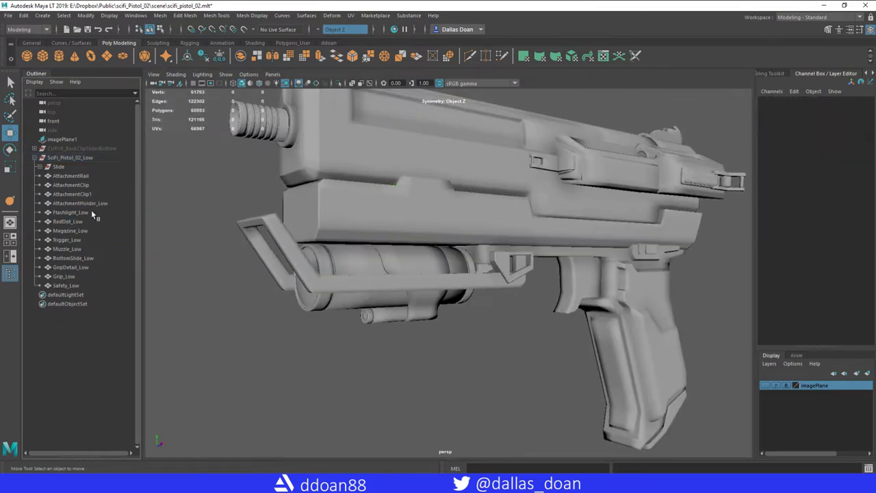
Combine the two attachment clips as AttachmentClip_Low and rename the attachment rail AttachmentRail_Low
left_click(72, 194)
left_click(70, 184, "shift")
right_click_drag(438, 260, 435, 425, "shift")
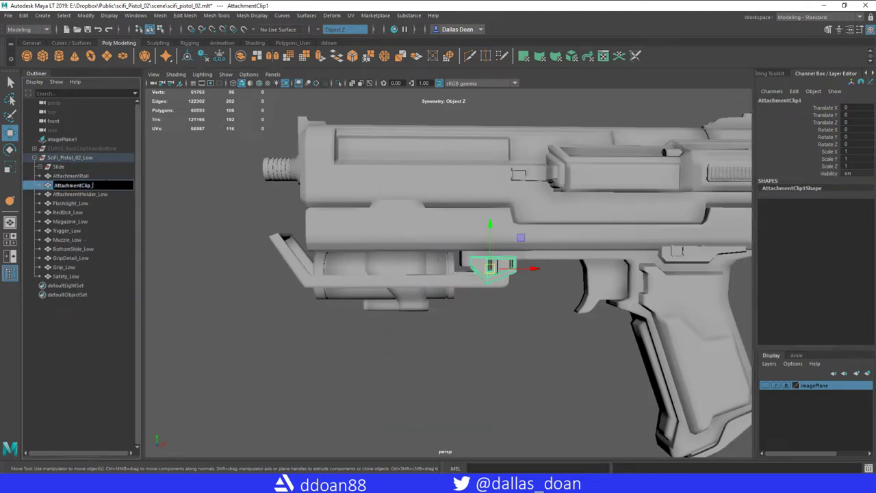
left_click(71, 176)
key("Return")
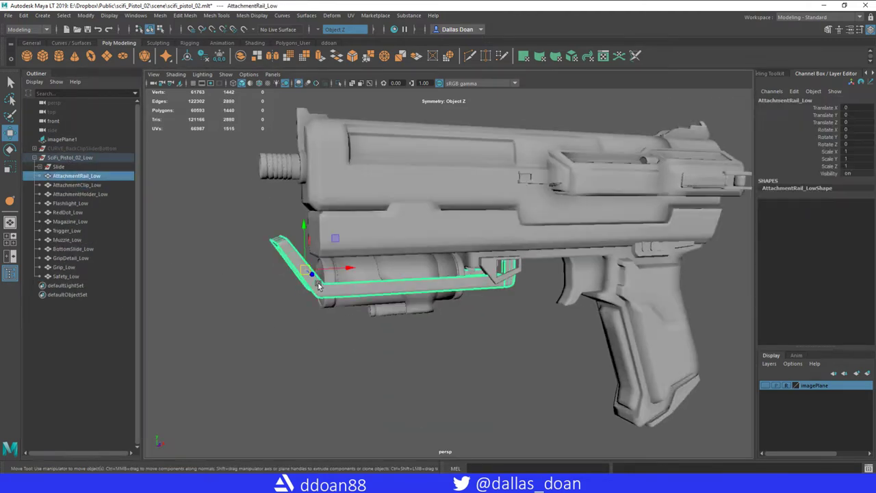
Rename the clip holder and back clip meshes in the Slide group ClipHolder_Low and ClipBack_Low
left_click(317, 286)
left_click_drag(240, 252, 377, 259, "alt")
scroll(525, 282, "up", 5)
scroll(378, 259, "up", 5)
double_click(71, 240)
type("_Low")
key("Return")
left_click(68, 231)
left_click_drag(202, 259, 392, 269, "alt")
double_click(69, 231)
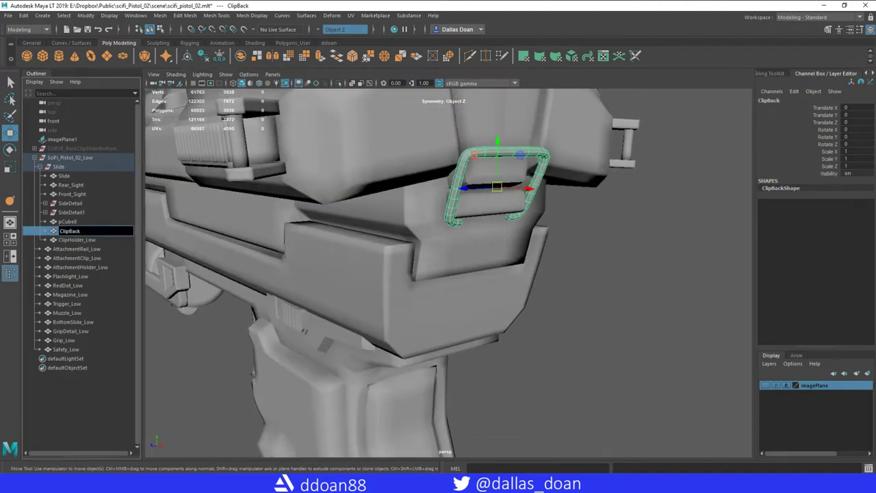
Rename the pCube8 mesh at the rear of the slide Battery_Low
left_click(68, 222)
left_click_drag(205, 287, 384, 287, "alt")
double_click(67, 222)
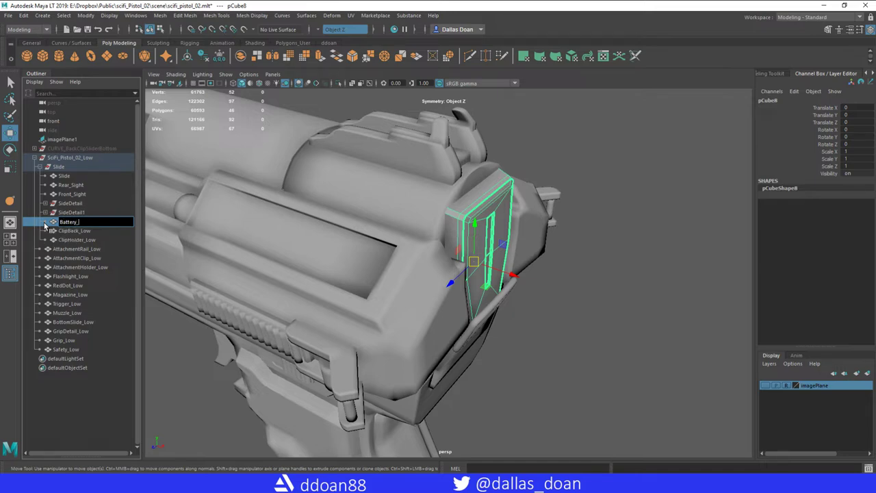
type("Battery_Low")
key("Return")
Move the SideDetail1 and SideDetail groups to the beginning of the Slide group
left_click(70, 212)
left_click(70, 203, "shift")
mouse_move(383, 288)
left_mouse_down("alt")
mouse_move(435, 303)
mouse_move(343, 287)
mouse_move(370, 295)
left_mouse_up("alt")
middle_click_drag(79, 209, 69, 172)
Rename the front sight, rear sight and slide meshes Front_Sight_Low, Rear_Sight_Low and Slide_Low
left_click(72, 212)
key("f")
left_click_drag(300, 228, 425, 277, "alt")
double_click(73, 213)
key("f")
double_click(71, 204)
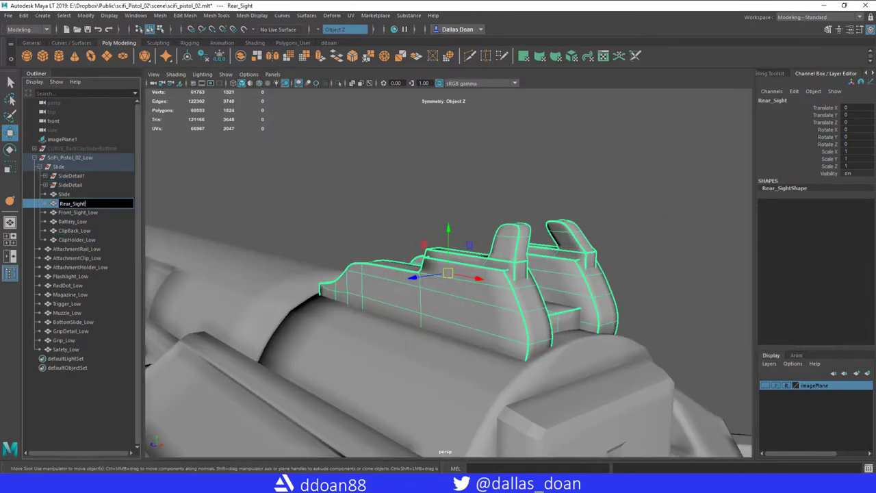
left_click(65, 194)
key("f")
double_click(64, 194)
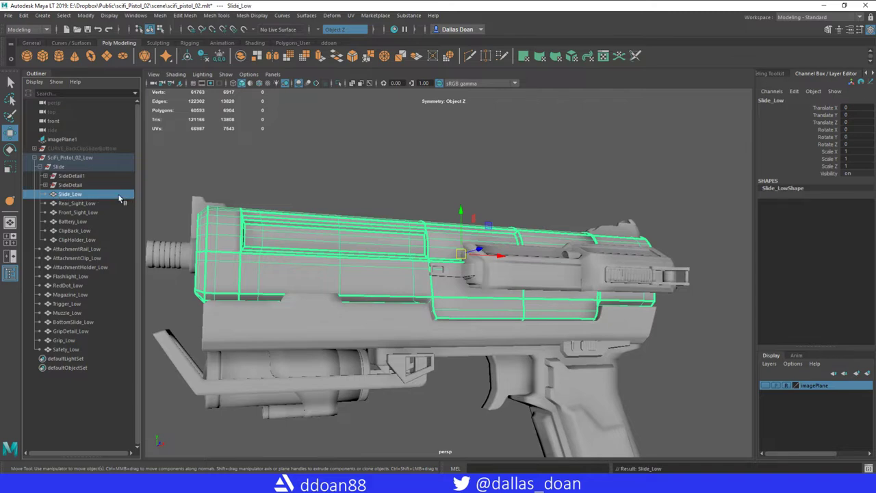
Move the six renamed meshes from Slide_Low to ClipHolder_Low out of the Slide group into SciFi_Pistol_02_Low
left_click_drag(118, 194, 99, 240)
key("shift+p")
Rename the cartridge mesh inside the SideDetail group sideCartridge
left_click(374, 281)
left_click_drag(373, 280, 373, 308, "alt")
double_click(73, 194)
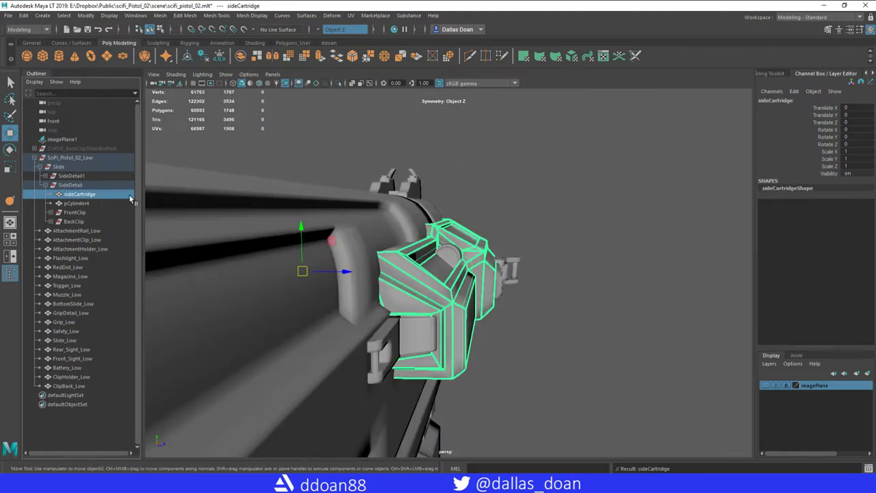
Combine the cartridge meshes of both side details, place the result in SciFi_Pistol_02_Low and rename it SideCartridge_Low
left_click(44, 175)
left_click(72, 184, "ctrl")
left_click_drag(351, 267, 383, 274, "alt")
left_click_drag(92, 310, 87, 338)
double_click(62, 431)
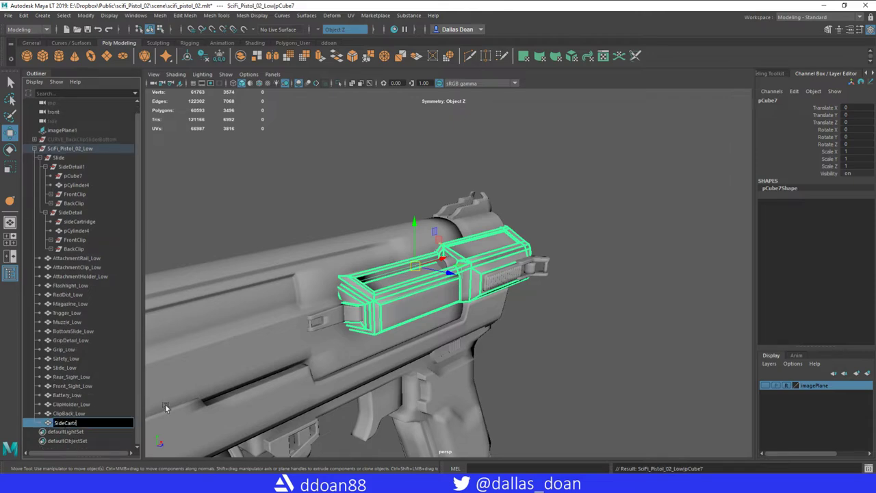
Combine the pCylinder4 meshes of both side details and place the result in SciFi_Pistol_02_Low as Capacitor_Low
left_click(77, 185)
key("f")
left_click_drag(383, 288, 228, 233, "alt")
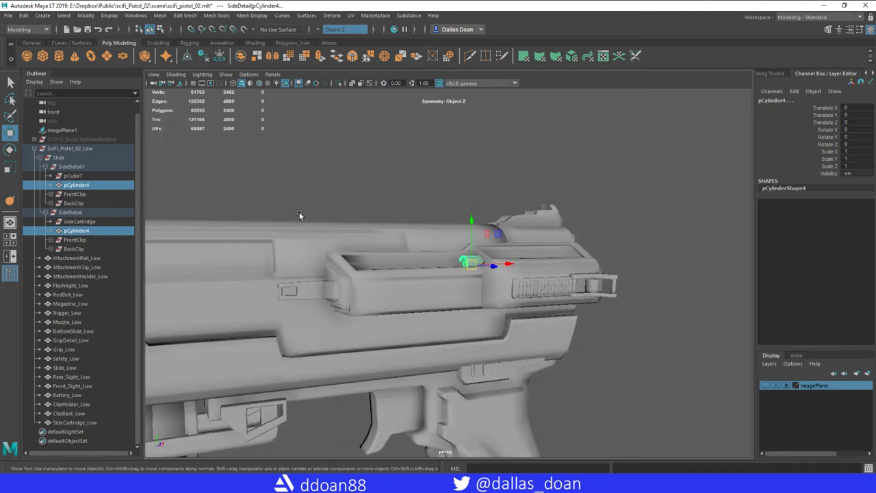
right_click_drag(228, 233, 186, 308, "shift")
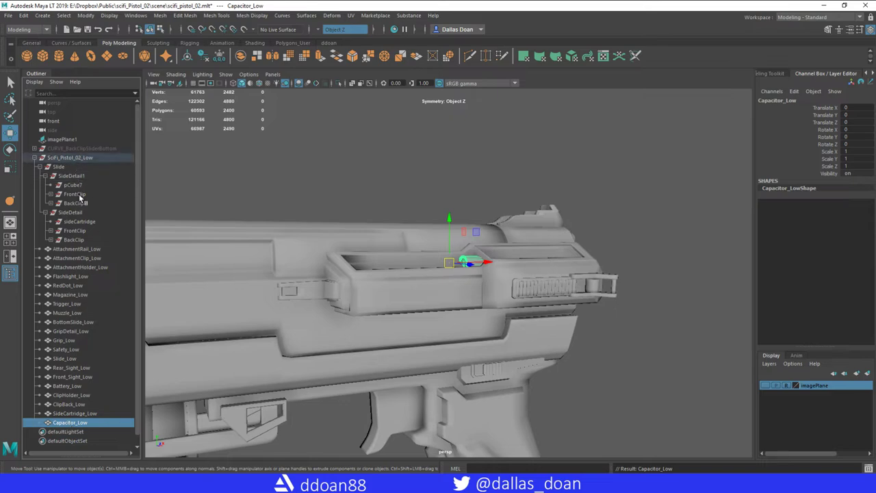
Combine the FrontClip groups of both side details into one mesh
left_click(75, 193)
key("f")
left_click_drag(411, 287, 404, 260, "alt")
right_click_drag(404, 205, 188, 343, "shift")
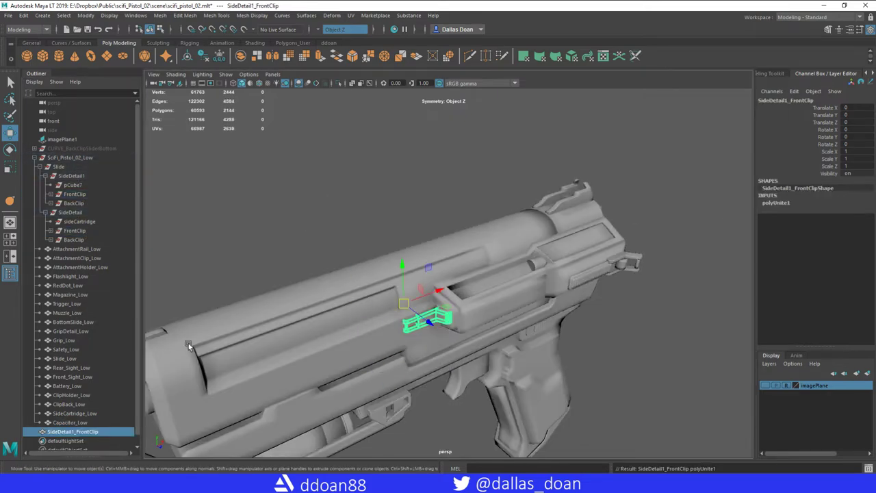
Delete the combined front clip's history, place it in SciFi_Pistol_02_Low and rename it Cartridge_FrontClip_Low
key("alt+shift+d")
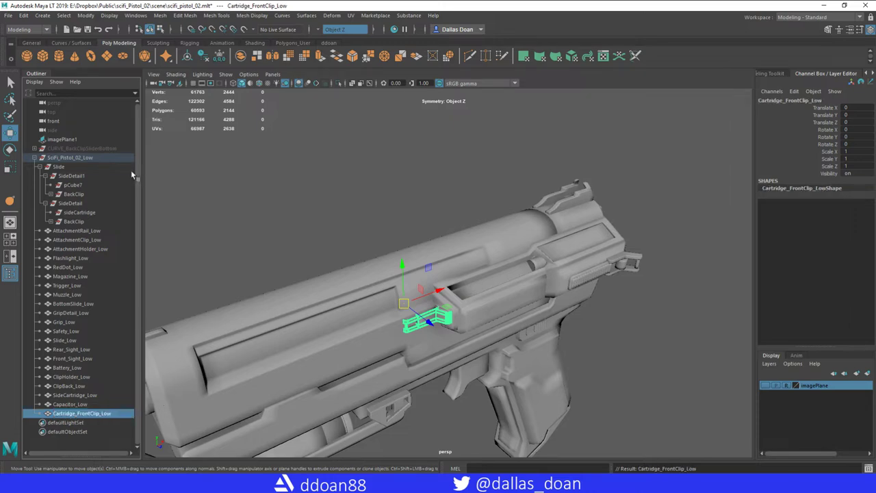
Combine the ribbed rail meshes from the BackClip groups of both side details into one mesh
left_click(73, 194)
left_click(73, 221, "ctrl")
key("f")
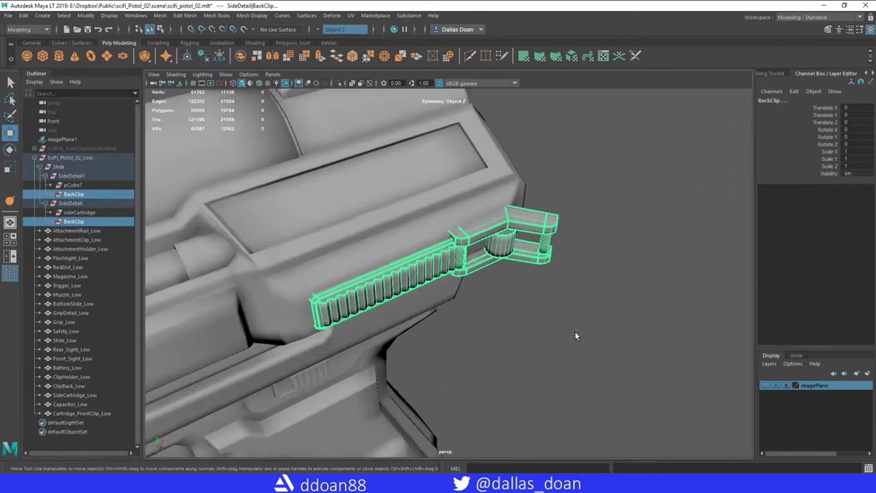
left_click_drag(576, 331, 426, 233, "alt")
left_click(427, 233)
left_click_drag(485, 278, 556, 261, "alt")
right_click_drag(557, 260, 557, 261, "shift")
left_click(556, 261)
left_click_drag(557, 261, 603, 313, "alt")
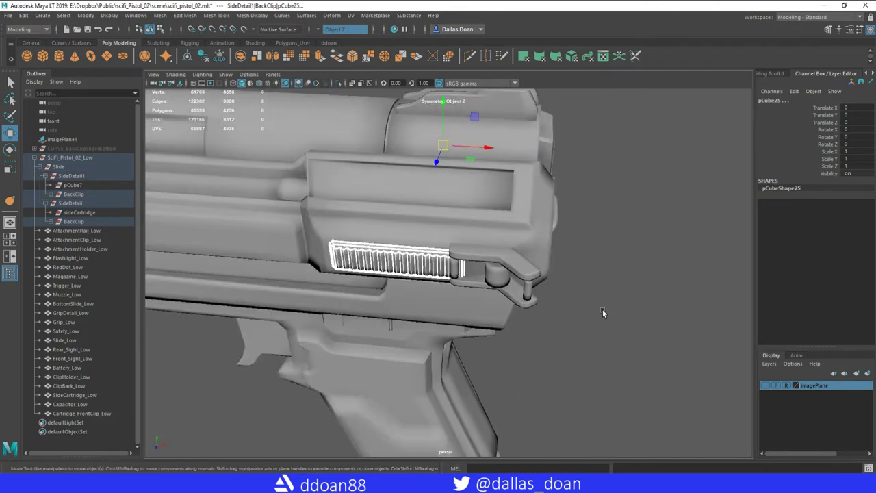
right_click_drag(603, 313, 591, 424, "shift")
Rename the combined rail mesh Cartridge_Rail_Low and place it in the SciFi_Pistol_02_Low group
double_click(80, 422)
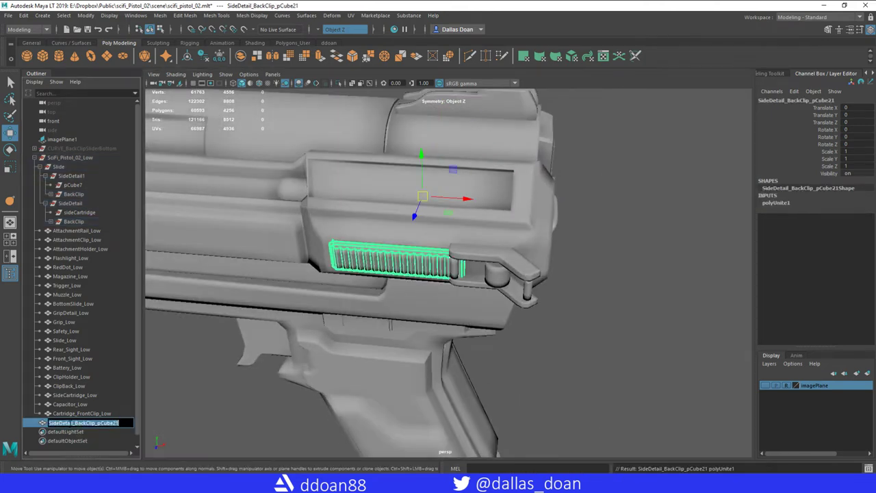
type("Cartridge")
key("Delete")
key("Delete")
key("Delete")
key("Delete")
key("Delete")
key("Delete")
key("Delete")
key("Delete")
type("Rail")
key("Delete")
key("Delete")
key("Delete")
key("Delete")
key("Delete")
key("Delete")
key("Delete")
type("Low")
key("Return")
Combine the remaining back clip parts of both sides and place the result in SciFi_Pistol_02_Low as Cartridge_Backclip_Low
left_click(463, 268)
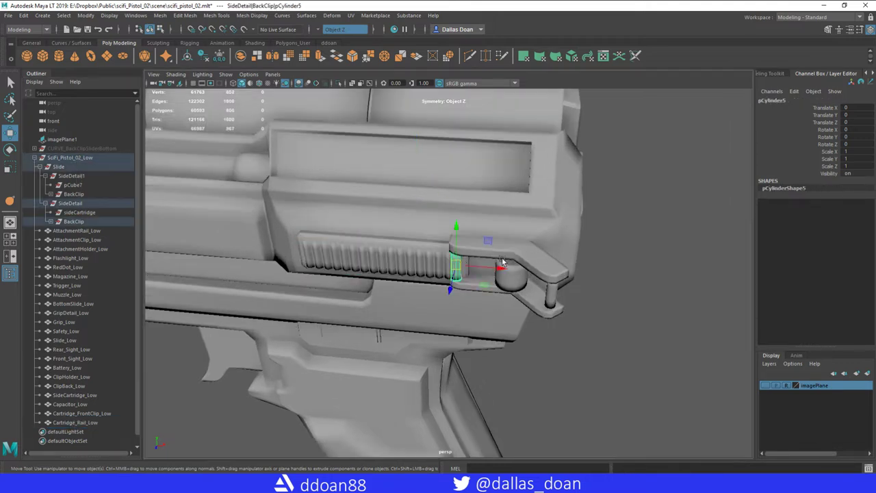
left_click_drag(558, 298, 582, 260, "alt")
left_click(453, 256, "shift")
right_click_drag(581, 260, 554, 425, "shift")
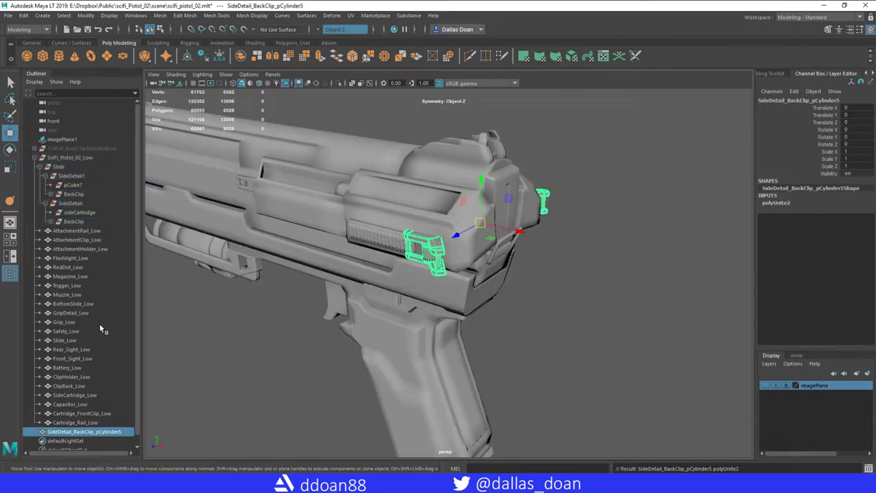
double_click(81, 434)
type("Cartridge_Rail_Low")
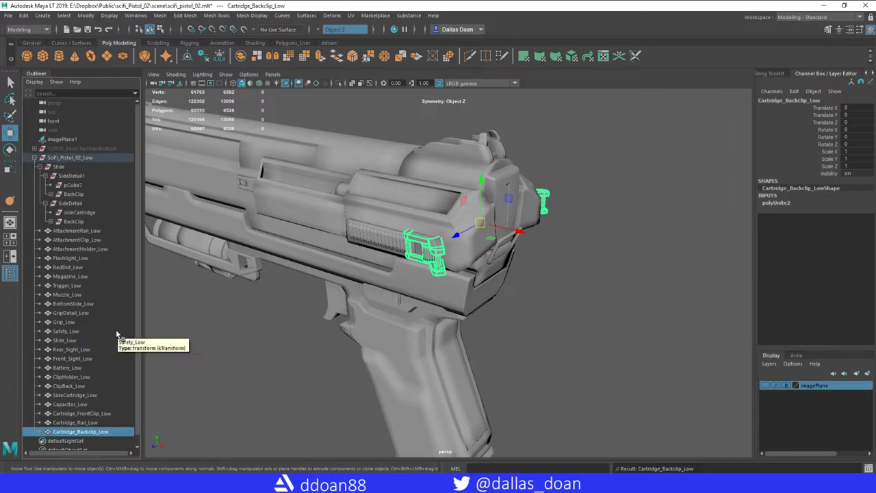
Delete the leftover Slide group together with its SideDetail subgroups
left_click(73, 221)
left_click(59, 166, "shift")
key("Delete")
Duplicate the SciFi_Pistol_02_Low group and rename the copy SciFi_Pistol_02_High
left_click(391, 185)
left_click_drag(391, 185, 431, 293, "alt")
right_click_drag(480, 257, 505, 370)
left_click_drag(505, 370, 234, 231, "alt")
key("Up")
key("ctrl+d")
double_click(69, 166)
key("BackSpace")
key("BackSpace")
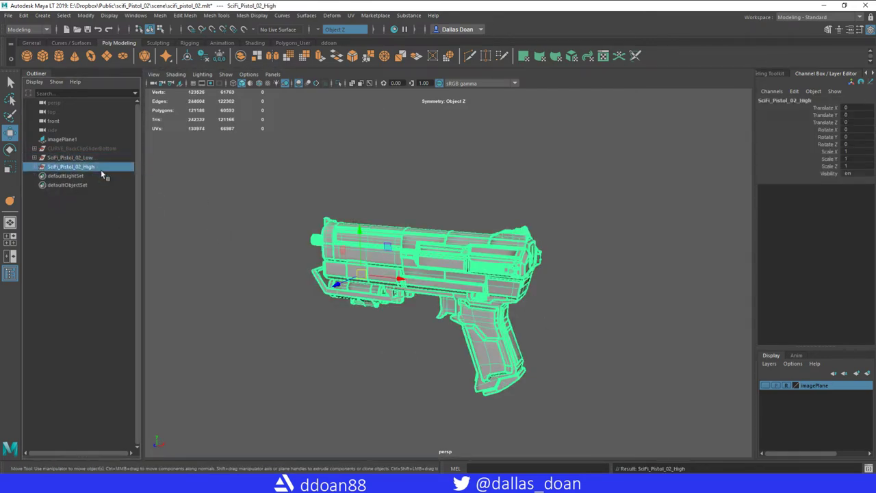
Duplicate the SciFi_Pistol_02_High group, rename the copy SciFi_Pistol_02_SubD and hide it
key("ctrl+d")
double_click(96, 176)
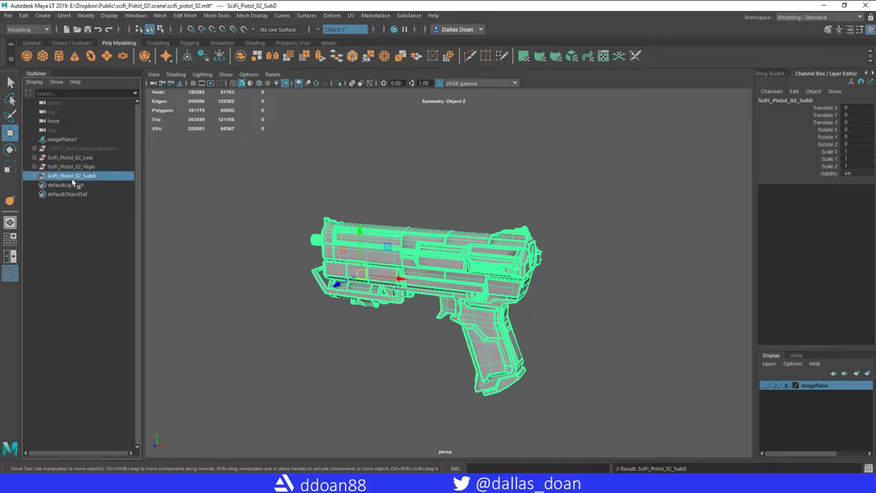
key("ctrl+h")
Hide the SciFi_Pistol_02_Low group so only the high-poly group is displayed
left_click(35, 166)
left_click(68, 166)
left_click(416, 366)
scroll(416, 366, "up", 2)
left_click(49, 168)
key("ctrl+h")
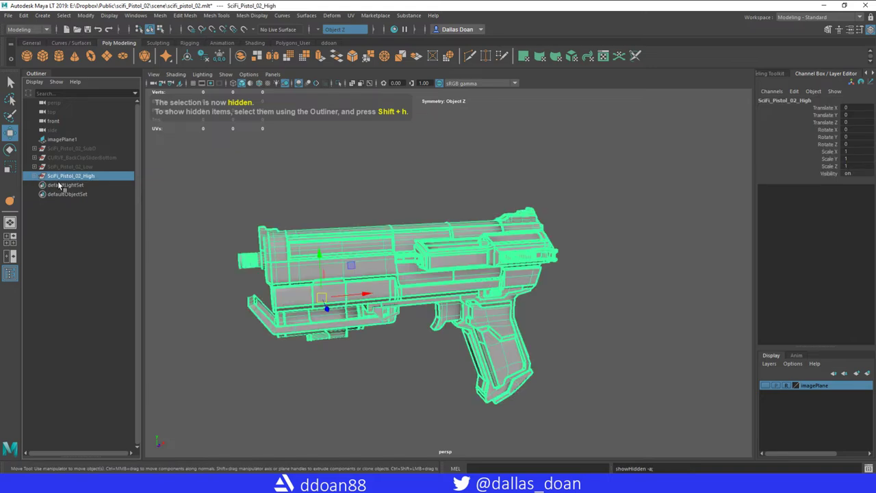
Smooth the attachment rail in the SciFi_Pistol_02_High group and rename it AttachmentRail_High
left_click(95, 185)
key("shift+h")
type("gh")
key("Return")
left_click_drag(329, 322, 411, 322, "alt")
right_click_drag(437, 260, 437, 357, "shift")
right_click_drag(422, 321, 411, 314, "shift")
left_click_drag(426, 379, 383, 322, "alt")
key("w")
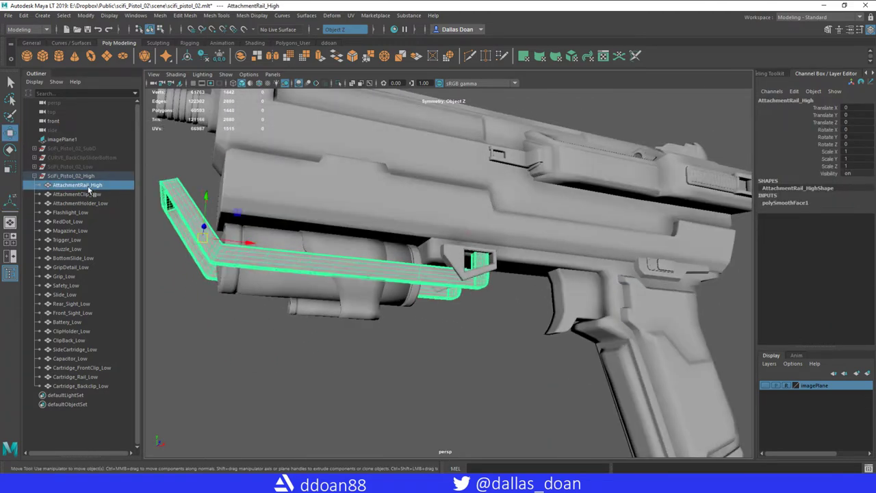
Try to smooth the attachment clip mesh
left_click(77, 194)
key("f")
right_click_drag(513, 260, 483, 313, "shift")
left_click_drag(483, 314, 445, 329, "alt")
key("ctrl+z")
Crease the edges of the attachment clip mesh in the SciFi_Pistol_02_High group
key("Down")
key("Up")
key("f")
right_click_drag(436, 342, 548, 361, "alt")
left_click_drag(548, 361, 452, 233, "alt")
right_click_drag(452, 232, 452, 258)
right_click_drag(518, 275, 561, 302, "shift")
right_click_drag(431, 239, 472, 219)
right_click_drag(471, 219, 452, 328, "alt")
Smooth the creased attachment clip with 1 division and rename it AttachmentClip_High
left_click_drag(453, 328, 548, 264, "alt")
right_click_drag(548, 264, 541, 354, "shift")
right_click_drag(546, 391, 520, 314, "shift")
left_click_drag(521, 364, 263, 271, "alt")
double_click(109, 194)
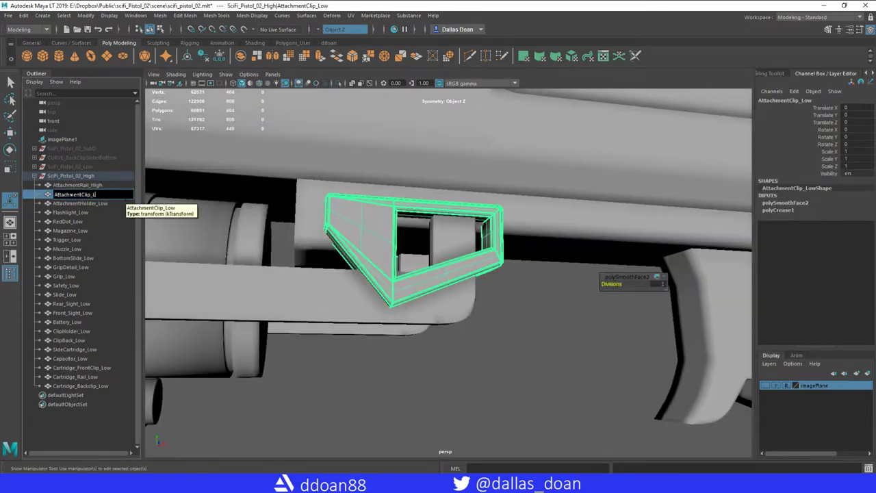
Smooth the attachment holder around the flashlight and rename it AttachmentHolder_High
left_click_drag(411, 308, 484, 346, "alt")
left_click(80, 204)
left_click_drag(479, 308, 553, 297, "alt")
right_click_drag(553, 297, 528, 219, "shift")
left_click_drag(528, 219, 480, 322, "alt")
key("w")
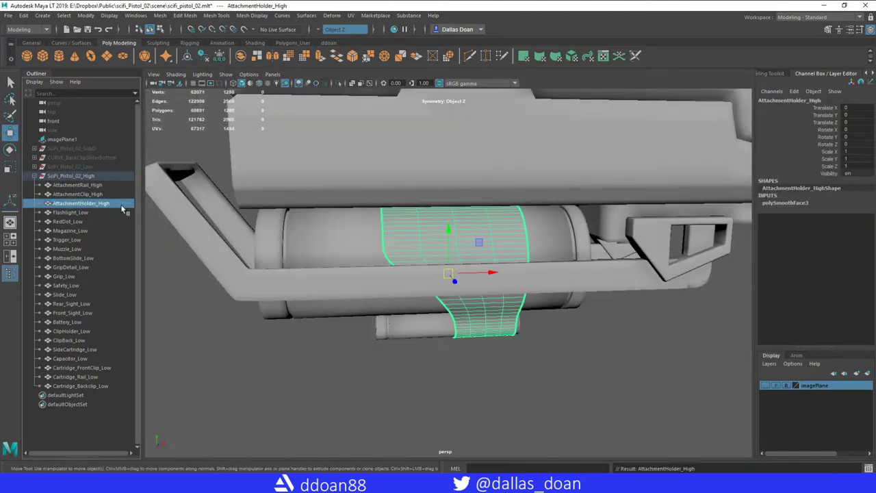
Smooth the flashlight mesh with 2 divisions and rename it Flashlight_High
left_click(71, 212)
left_click_drag(411, 308, 479, 287, "alt")
right_click_drag(596, 267, 572, 206, "shift")
left_click_drag(248, 341, 346, 335, "alt")
left_click(346, 335)
double_click(70, 212)
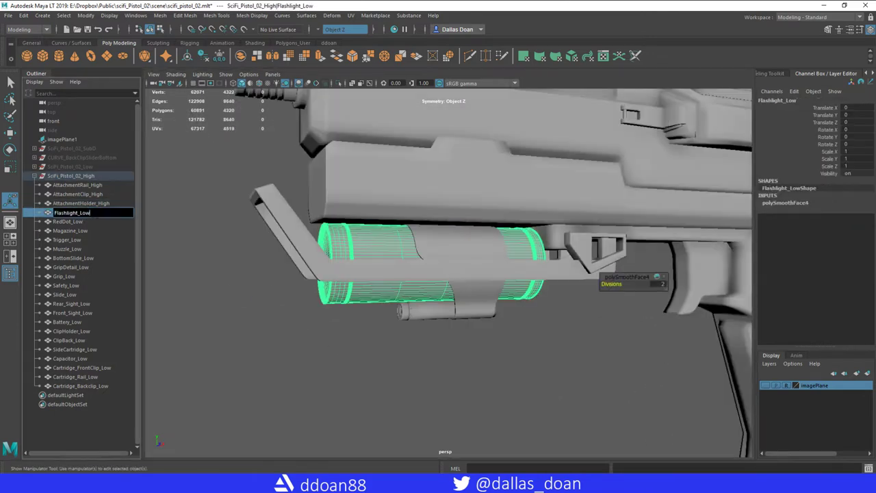
type("High")
key("Return")
Smooth the red dot cylinder below the flashlight with 2 divisions and rename it RedDot_High
left_click(68, 222)
right_click_drag(339, 250, 319, 195, "shift")
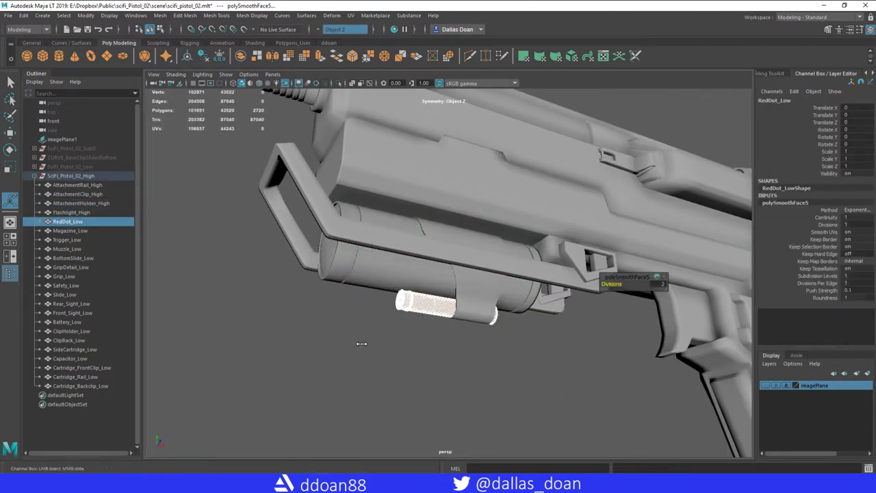
left_click_drag(411, 308, 466, 288, "alt")
left_click(411, 331)
key("ctrl+z")
Isolate the magazine mesh in the grip and smooth it
left_click(443, 367)
left_click_drag(442, 367, 294, 291, "alt")
key("f")
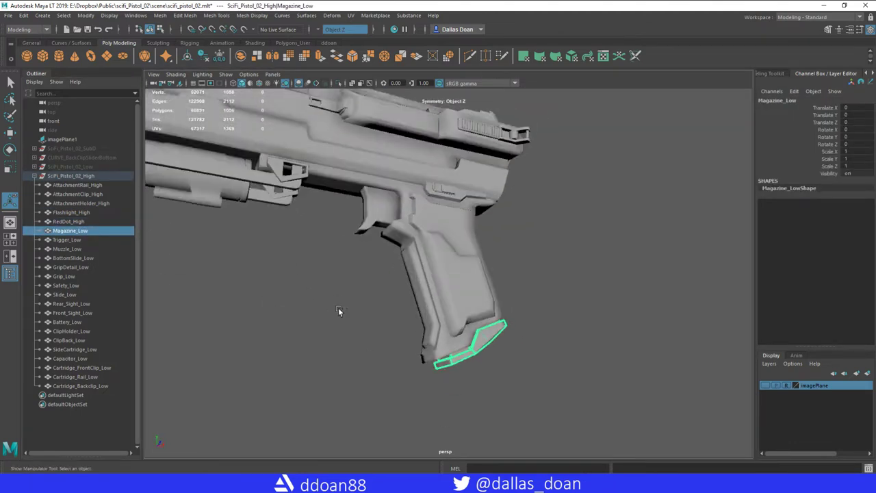
key("ctrl+1")
right_click_drag(336, 327, 366, 331, "shift")
right_click_drag(440, 274, 464, 274, "shift")
scroll(425, 321, "up", 5)
left_click(405, 311)
key("w")
Return to the full pistol view and rename the smoothed magazine Magazine_High
key("ctrl+z")
key("ctrl+z")
key("ctrl+z")
key("ctrl+z")
key("ctrl+z")
key("ctrl+z")
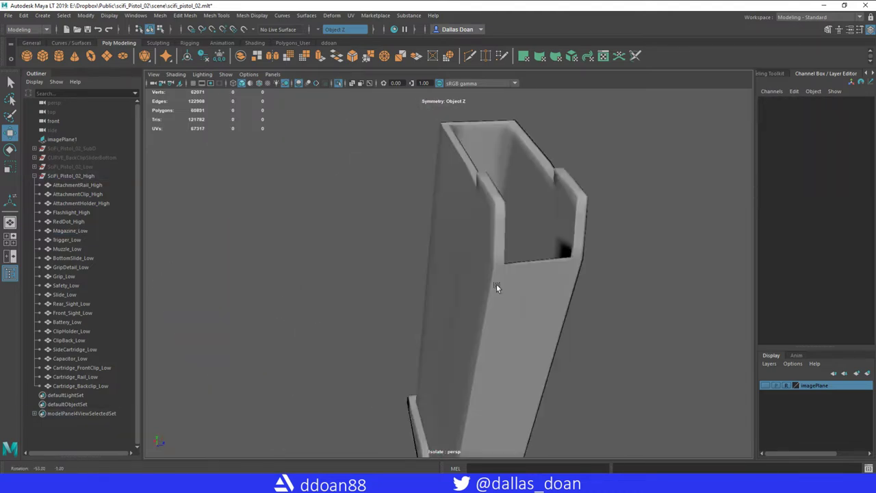
key("ctrl+z")
key("ctrl+z")
key("ctrl+z")
key("ctrl+z")
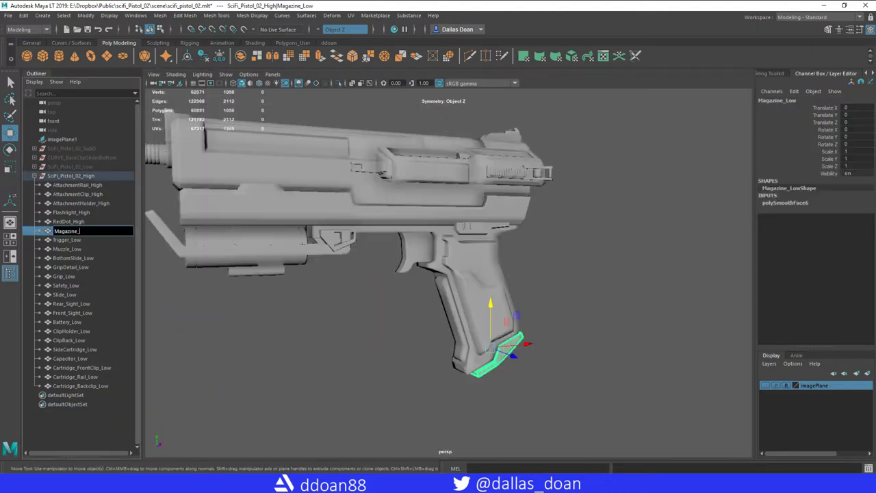
Smooth the trigger mesh with 2 divisions and rename it Trigger_High
scroll(286, 306, "up", 2)
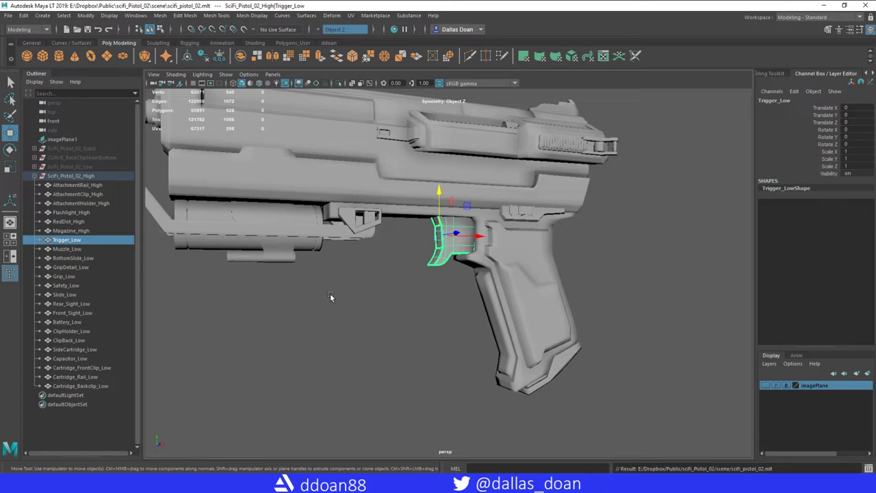
key("f")
left_click_drag(329, 250, 411, 332, "alt")
right_click_drag(411, 332, 426, 331, "shift")
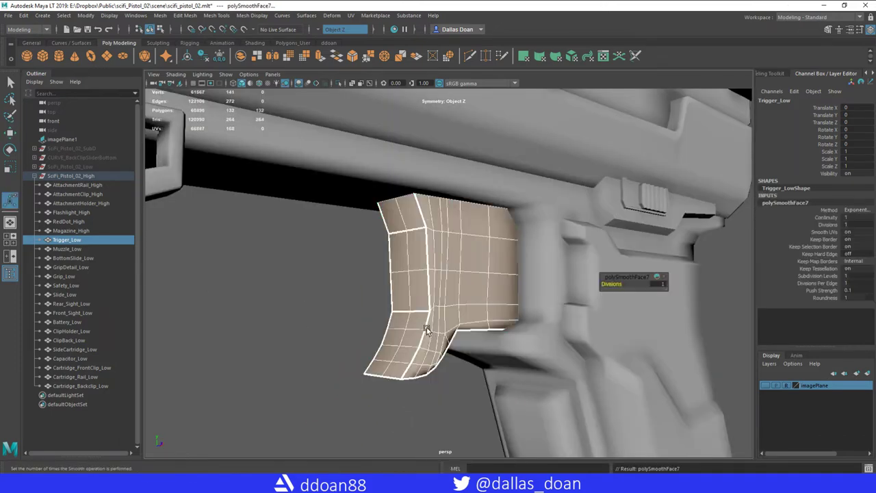
key("w")
scroll(426, 330, "down", 4)
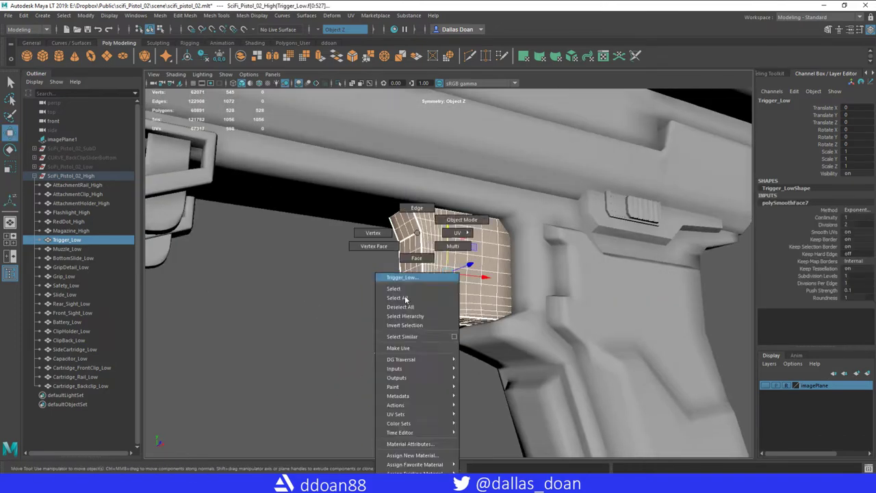
Smooth the muzzle mesh with 2 divisions and rename it Muzzle_High
left_click(112, 251)
key("f")
left_click_drag(290, 341, 291, 336, "alt")
right_click_drag(292, 335, 291, 335, "shift")
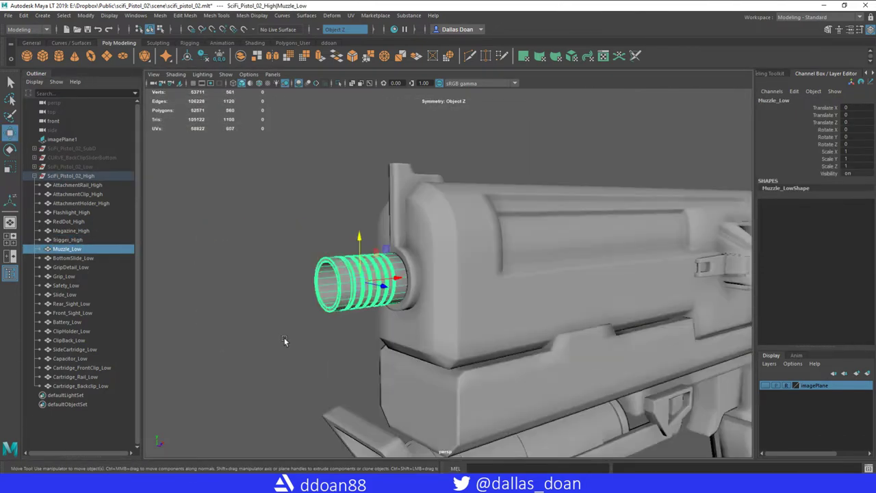
mouse_move(292, 335)
left_mouse_down("alt")
mouse_move(319, 286)
mouse_move(301, 347)
left_mouse_up("alt")
scroll(301, 347, "down", 1)
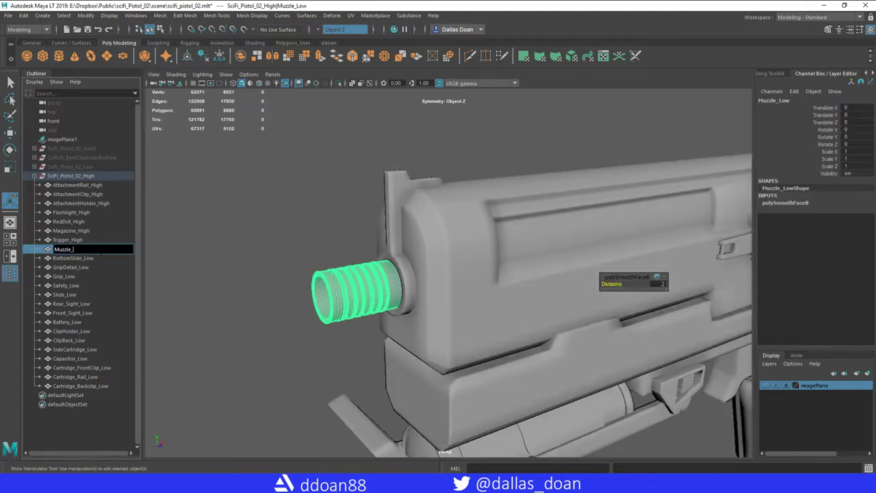
Inspect the bottom slide in isolation, smooth it with 2 divisions and rename it BottomSlide_High
left_click(438, 339)
mouse_move(438, 339)
left_mouse_down("alt")
mouse_move(448, 319)
mouse_move(442, 329)
left_mouse_up("alt")
key("ctrl+1")
left_click_drag(320, 316, 430, 329, "alt")
key("ctrl+1")
right_click_drag(430, 328, 405, 342, "shift")
middle_click_drag(405, 342, 445, 358)
left_click(87, 261)
type("High")
key("Return")
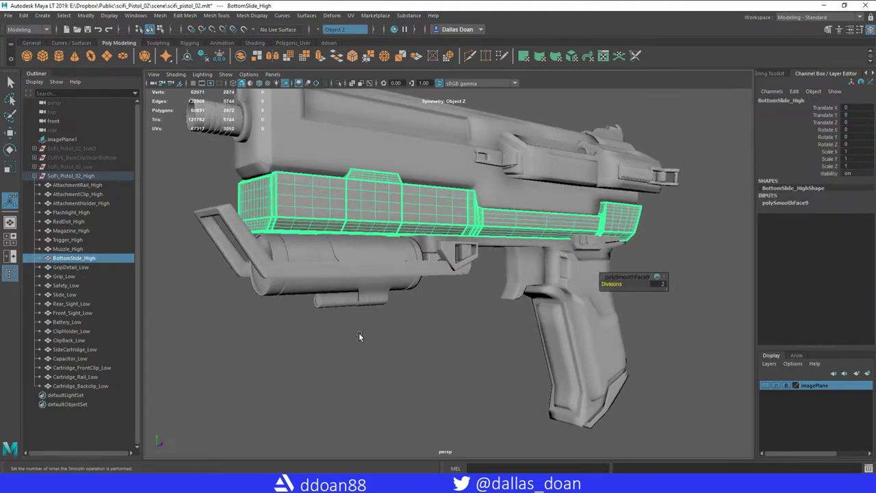
Smooth the grip detail panels and rename the mesh GripDetail_High
left_click(534, 308)
key("f")
right_click_drag(548, 288, 575, 301, "shift")
middle_click_drag(575, 301, 576, 296)
key("w")
left_click_drag(577, 297, 520, 295, "alt")
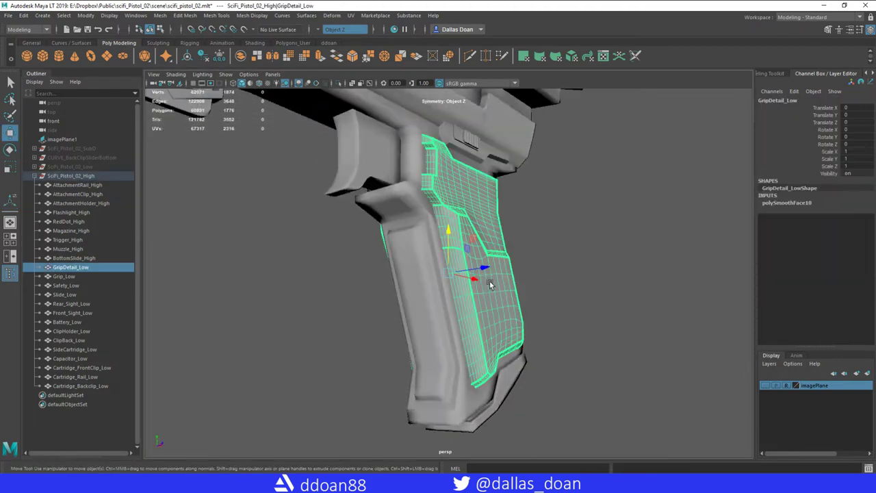
scroll(479, 288, "down", 4)
left_click_drag(326, 334, 287, 308, "alt")
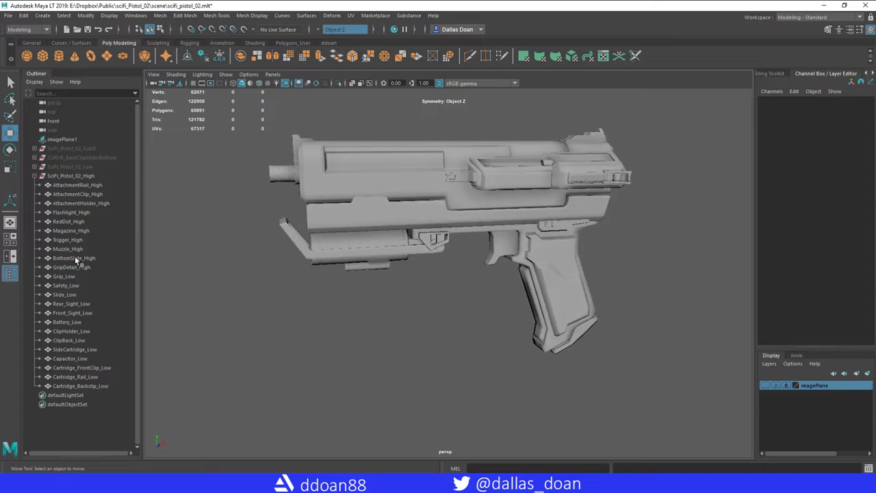
Smooth the grip frame mesh with 2 divisions and rename it Grip_High
left_click(64, 276)
right_click_drag(326, 299, 392, 330, "shift")
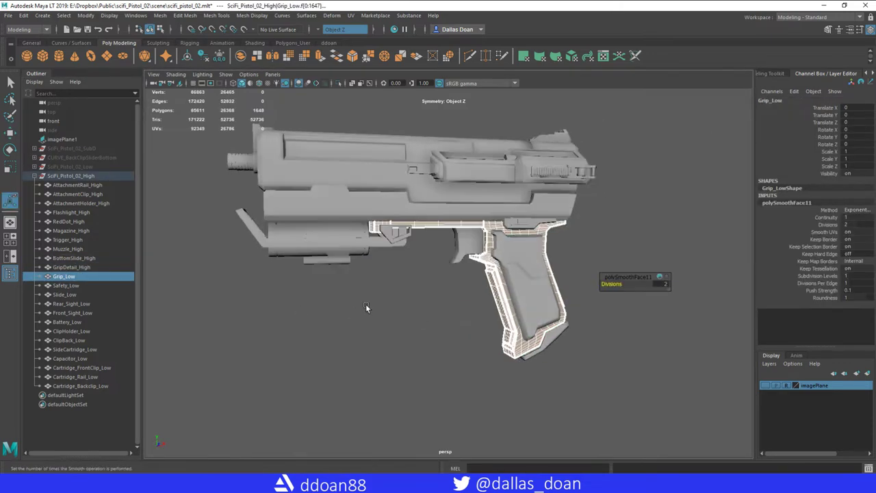
key("w")
left_click_drag(385, 287, 234, 299, "alt")
type("High")
key("Return")
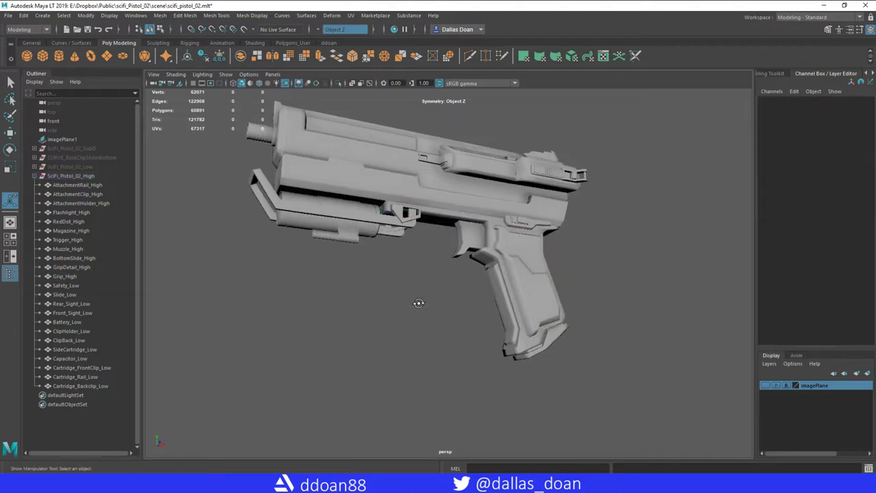
Smooth the safety mesh above the grip with 2 divisions and rename it Safety_High
left_click_drag(387, 338, 380, 324, "alt")
key("w")
left_click(380, 324)
key("f")
left_click_drag(283, 326, 480, 261, "alt")
right_click_drag(586, 254, 602, 280, "shift")
left_click_drag(411, 308, 343, 301, "alt")
key("t")
double_click(67, 285)
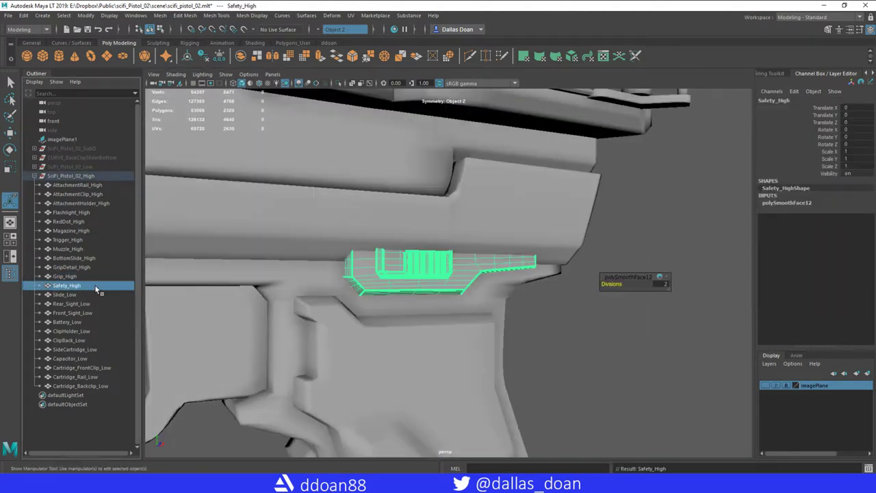
Look over the smoothed safety and grip meshes up close
left_click(82, 425)
key("f")
scroll(480, 287, "up", 3)
left_click_drag(480, 287, 383, 271, "alt")
left_click(71, 267)
key("w")
key("f")
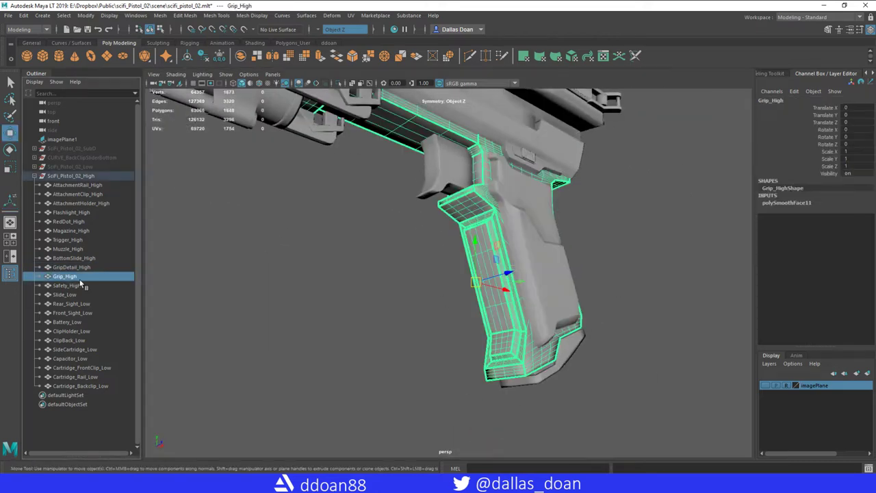
Smooth the upper slide mesh and rename it Slide_High
left_click(65, 295)
key("f")
left_click(412, 195)
left_click_drag(369, 184, 68, 288, "alt")
scroll(438, 260, "up", 5)
double_click(69, 294)
type("Slide_H")
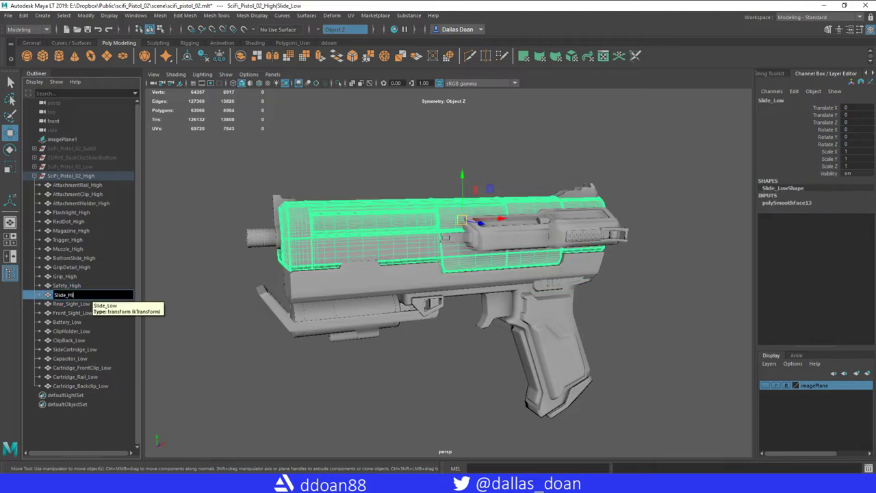
type("igh")
key("Return")
Smooth the rear sight mesh and rename it Rear_Sight_High
left_click(68, 303)
key("f")
right_click(587, 196)
double_click(72, 303)
type("High")
key("Return")
Smooth the front sight mesh and rename it Front_Sight_High
left_click_drag(431, 293, 413, 312, "alt")
left_click(72, 313)
key("f")
right_click_drag(332, 243, 328, 333, "shift")
left_click_drag(311, 293, 242, 294, "alt")
left_click(242, 275)
key("w")
double_click(72, 313)
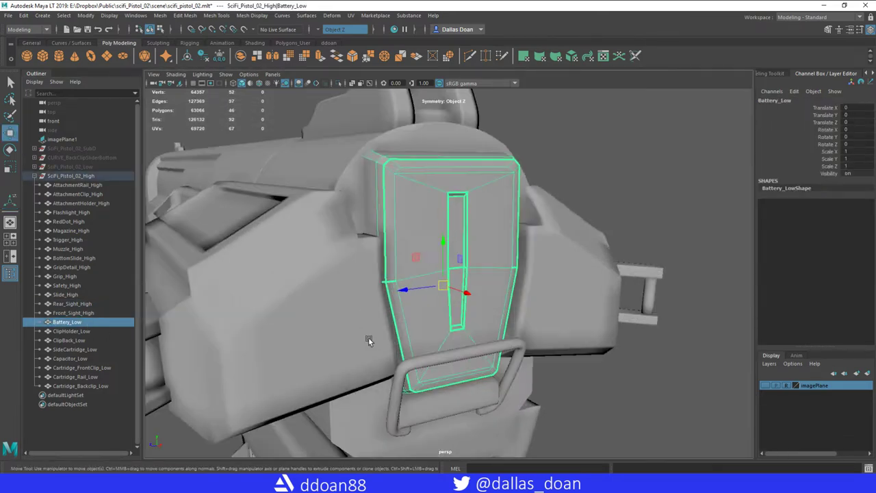
Smooth the battery mesh at the back of the pistol and rename it Battery_High
left_click_drag(368, 336, 573, 187, "alt")
right_click_drag(573, 187, 557, 311, "shift")
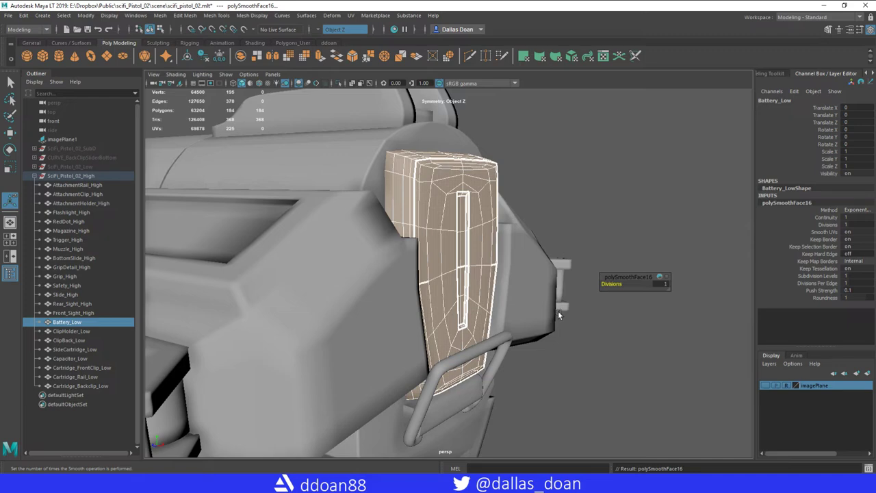
left_click_drag(558, 311, 570, 200, "alt")
double_click(68, 322)
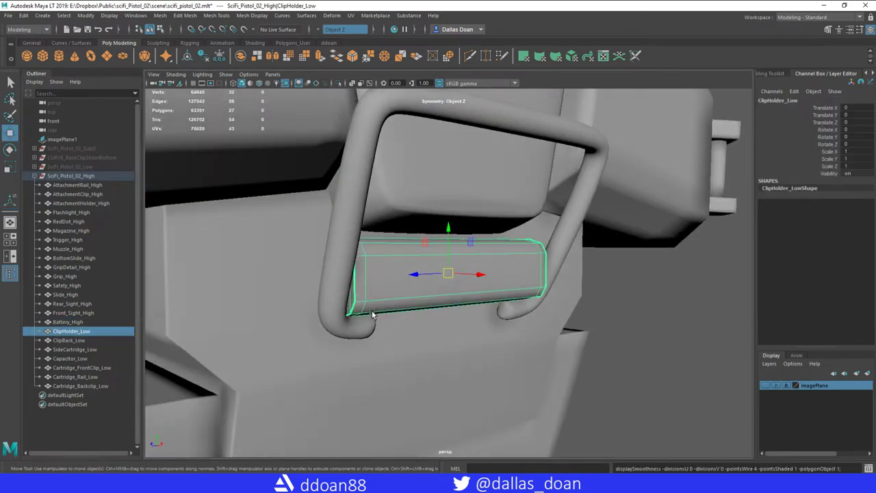
Smooth the clip holder mesh with 2 divisions and rename it ClipHolder_High
right_click_drag(623, 322, 633, 282, "shift")
double_click(68, 330)
key("BackSpace")
key("BackSpace")
key("BackSpace")
type("High")
key("Return")
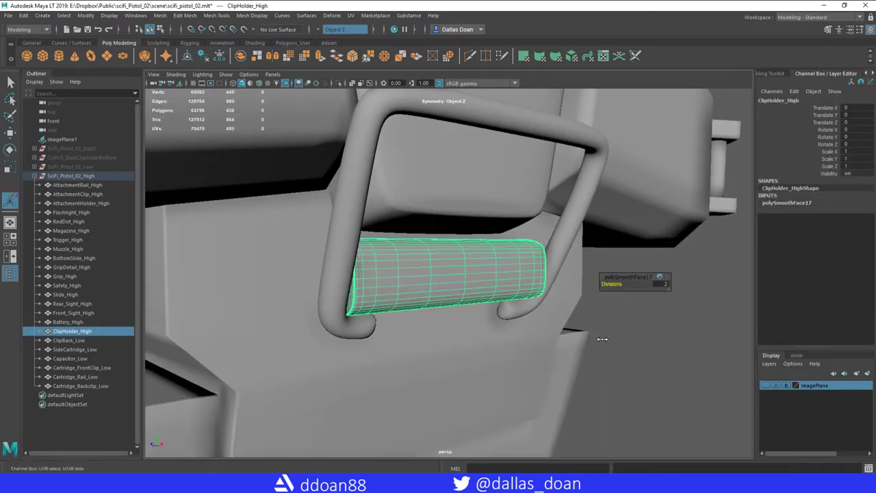
Smooth the wire back clip and crease the edge loop at its end
left_click_drag(589, 315, 617, 280, "alt")
key("Down")
right_click_drag(616, 314, 633, 282, "shift")
left_click_drag(634, 282, 478, 293, "alt")
scroll(507, 315, "up", 3)
double_click(498, 313)
right_click_drag(477, 293, 472, 328, "shift")
middle_click_drag(473, 328, 376, 312)
key("F8")
key("w")
left_click_drag(376, 311, 537, 302, "alt")
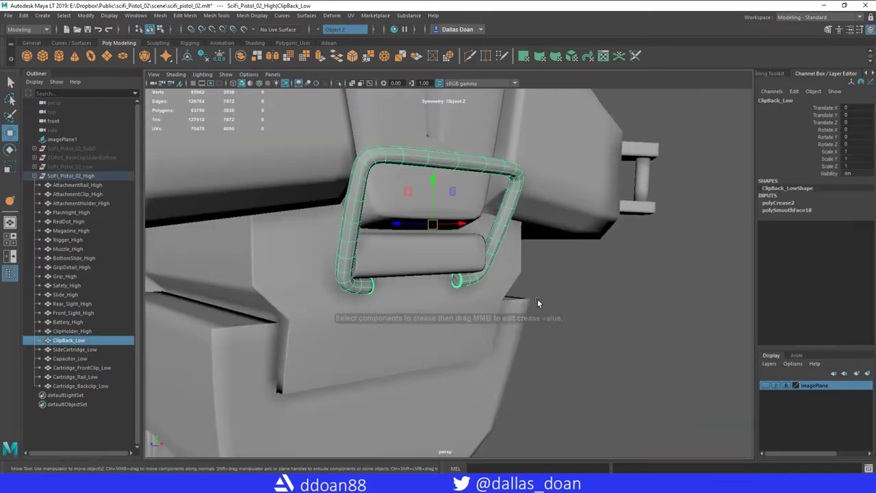
Finish the wire back clip and rename the mesh ClipBack_High
right_click_drag(520, 292, 626, 300, "shift")
left_click_drag(570, 303, 518, 254, "alt")
right_click_drag(519, 254, 511, 226)
left_click_drag(510, 226, 604, 315, "alt")
type("High")
key("Return")
Smooth the side cartridge mesh and rename it SideCartridge_High
scroll(418, 308, "down", 3)
left_click(478, 298)
right_click_drag(604, 316, 647, 353, "shift")
left_click(93, 351)
type("High")
key("Return")
Smooth the capacitor mesh with 2 divisions and rename it Capacitor_High
left_click(68, 358)
left_click_drag(387, 354, 593, 336, "alt")
right_click_drag(592, 336, 610, 347, "shift")
left_click(105, 359)
type("Hig")
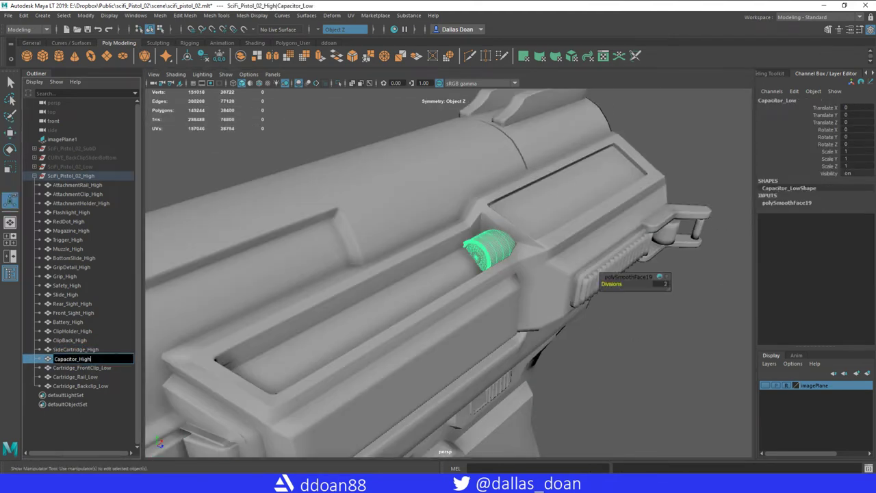
type("h")
key("Return")
Smooth the cartridge's front clip mesh and rename it Cartridge_FrontClip_High
left_click(81, 367)
left_click_drag(528, 274, 518, 264, "alt")
right_click_drag(518, 265, 548, 288, "shift")
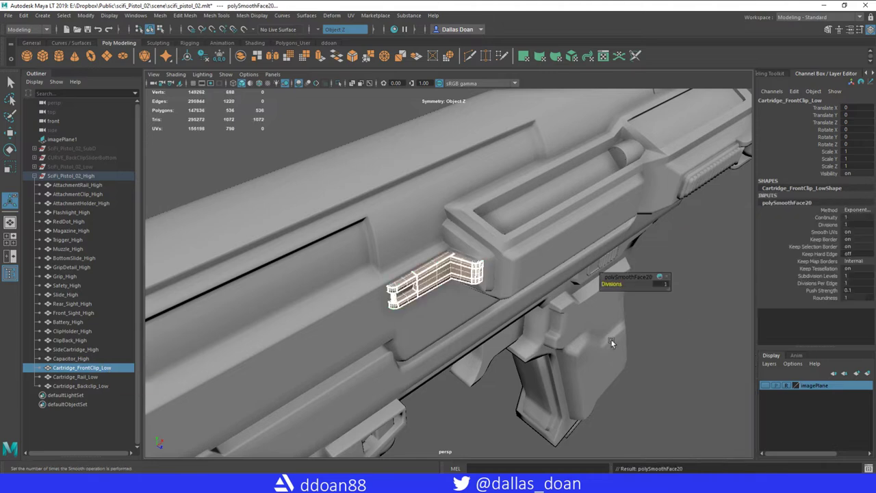
left_click_drag(612, 338, 481, 351, "alt")
double_click(81, 368)
type("High")
key("Return")
Smooth the ribbed cartridge rail mesh and rename it Cartridge_Rail_High
left_click_drag(211, 251, 429, 229, "alt")
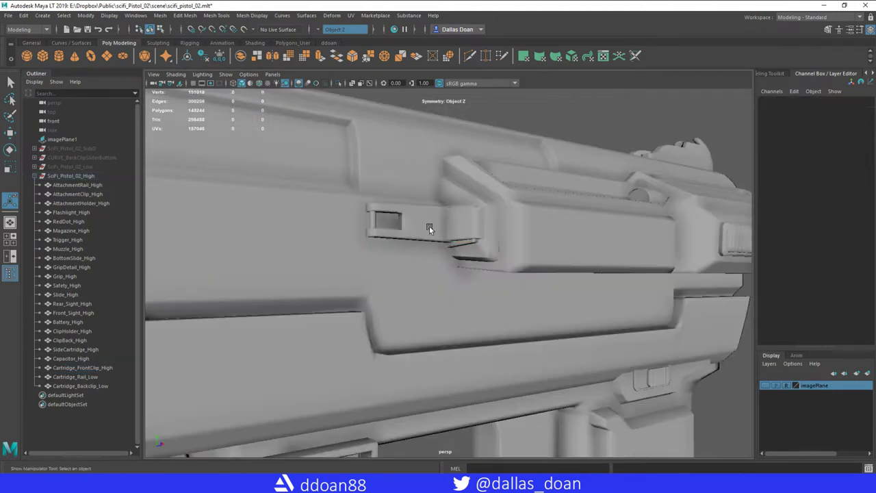
left_click(429, 230)
key("w")
left_click(75, 376)
left_click(70, 176)
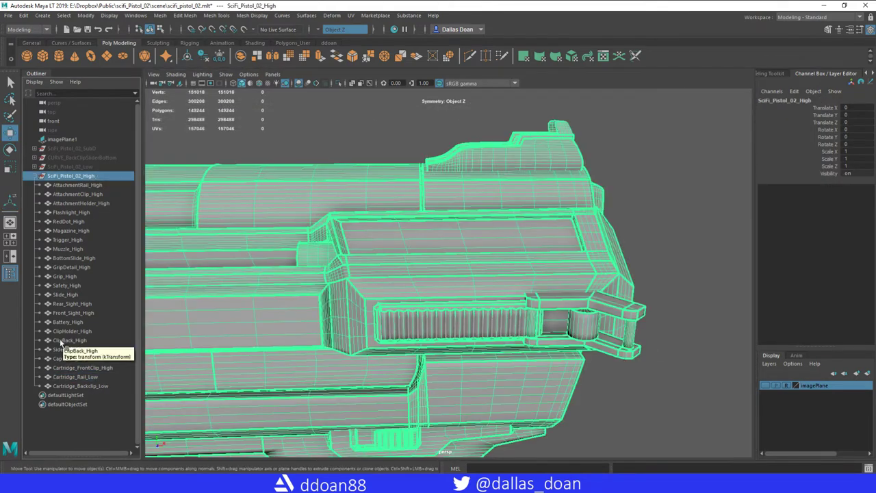
left_click(89, 377)
key("f")
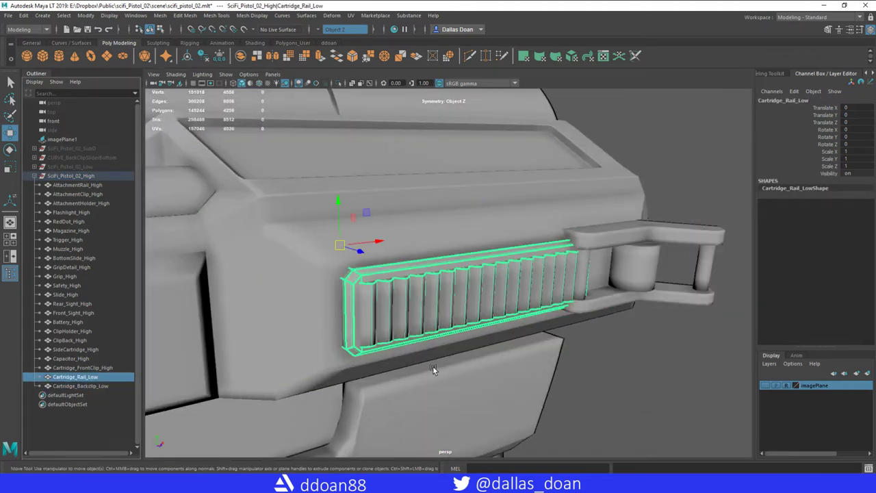
right_click_drag(635, 340, 601, 362, "shift")
left_click(75, 358)
double_click(79, 377)
type("High")
key("Return")
Smooth the cartridge's back clip mesh and rename it Cartridge_Backclip_High
left_click(104, 386)
key("f")
left_click_drag(411, 343, 603, 288, "alt")
right_click_drag(633, 260, 605, 314, "shift")
key("f")
double_click(101, 386)
type("High")
key("Return")
Select and collapse the SciFi_Pistol_02_High group, and save the scene
left_click(526, 403)
key("f")
left_click(71, 175)
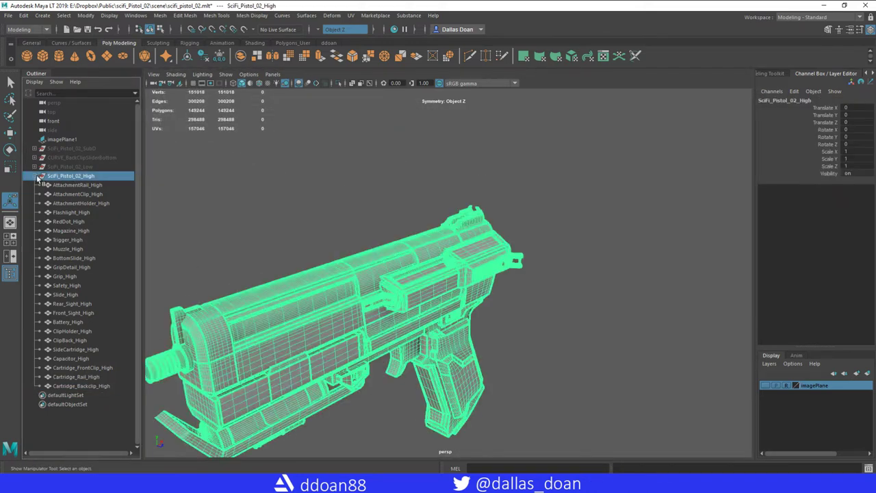
left_click(34, 175)
key("w")
left_click_drag(438, 288, 404, 334, "alt")
key("ctrl+s")
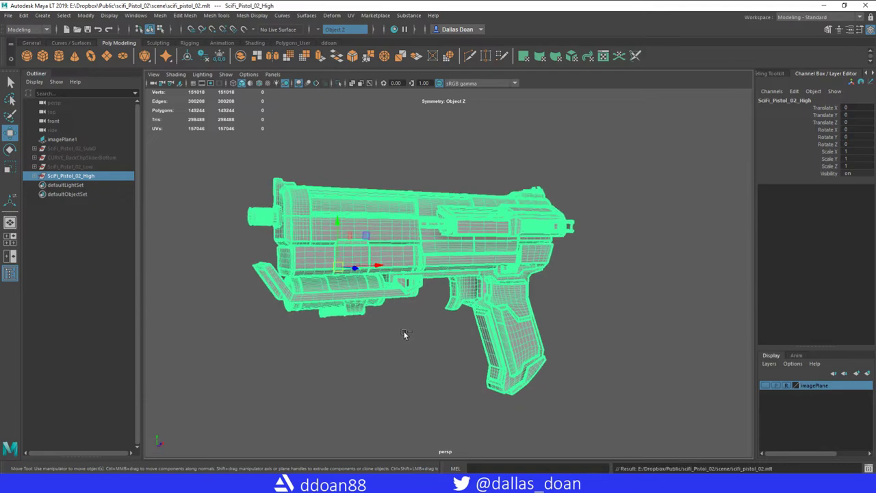
Export the selected high-poly group as an FBX named SciFi_Pistol_02_High in the meshes folder
left_click(8, 15)
left_click(41, 163)
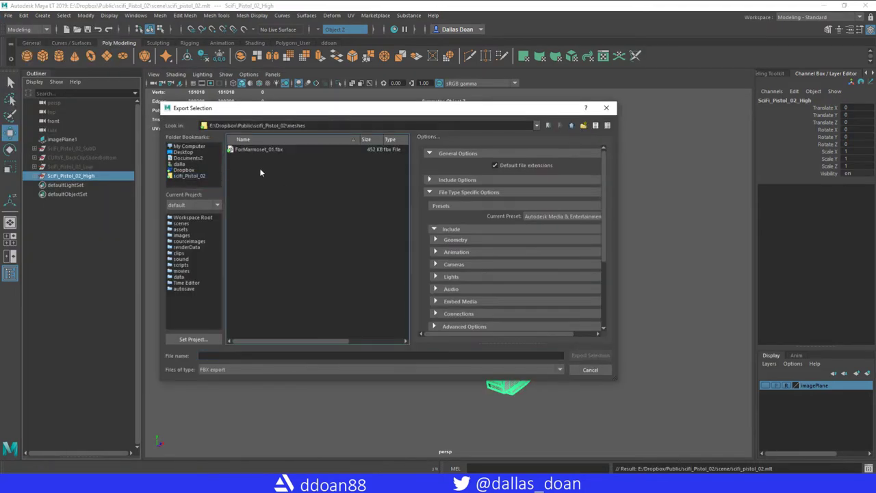
type("SciFi_Pistol_0")
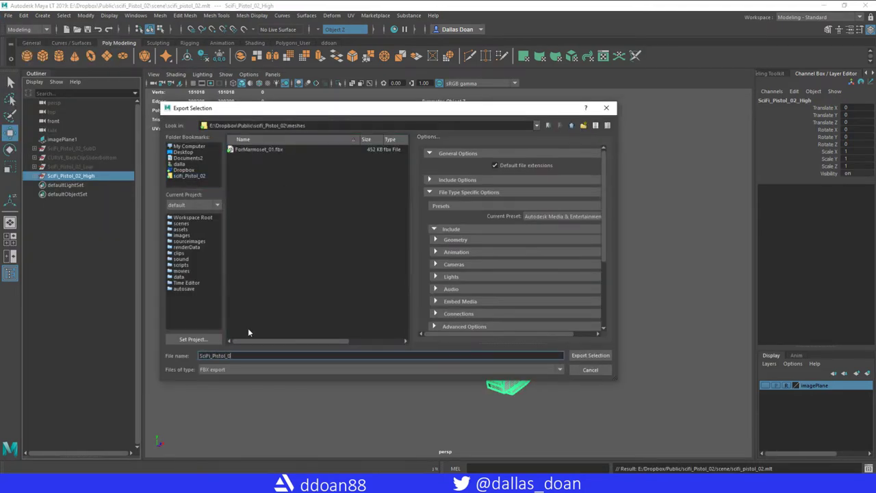
type("2_High")
key("Return")
left_click(565, 328)
Unhide the SciFi_Pistol_02_Low group and export it as an FBX named SciFi_Pistol_02_Low
left_click(87, 176)
left_click(96, 167)
key("shift+h")
left_click(8, 15)
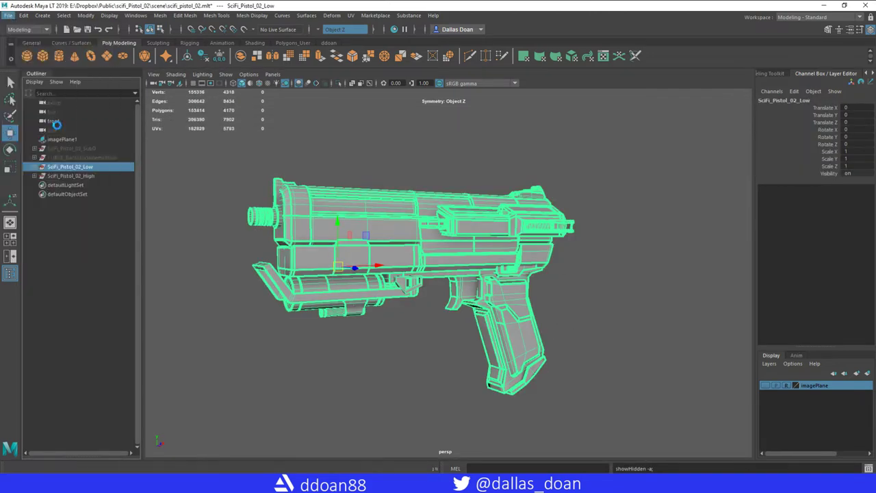
left_click(55, 128)
key("BackSpace")
key("BackSpace")
key("BackSpace")
key("BackSpace")
type("Low")
key("Return")
left_click(376, 330)
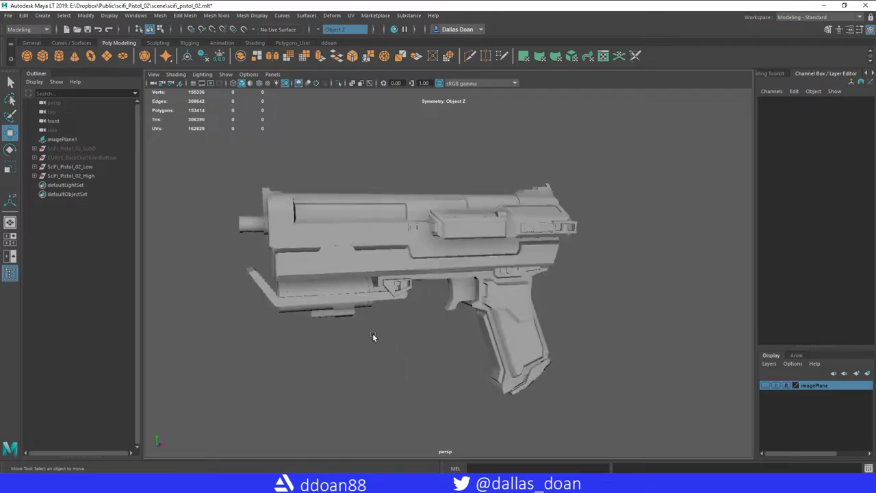
Switch to Marmoset Toolbag and load the scifi_pistol_02 scene with the exported SciFi_Pistol_02_Low mesh
left_click(822, 7)
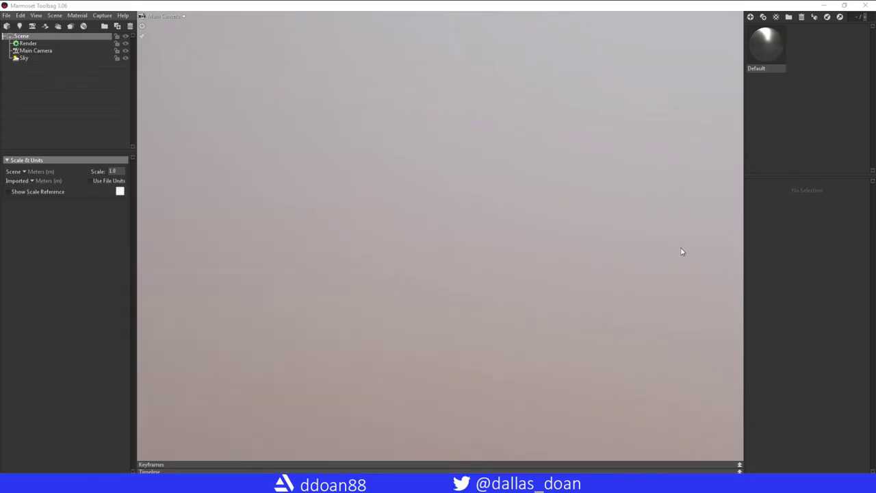
left_click(8, 16)
left_click(199, 41)
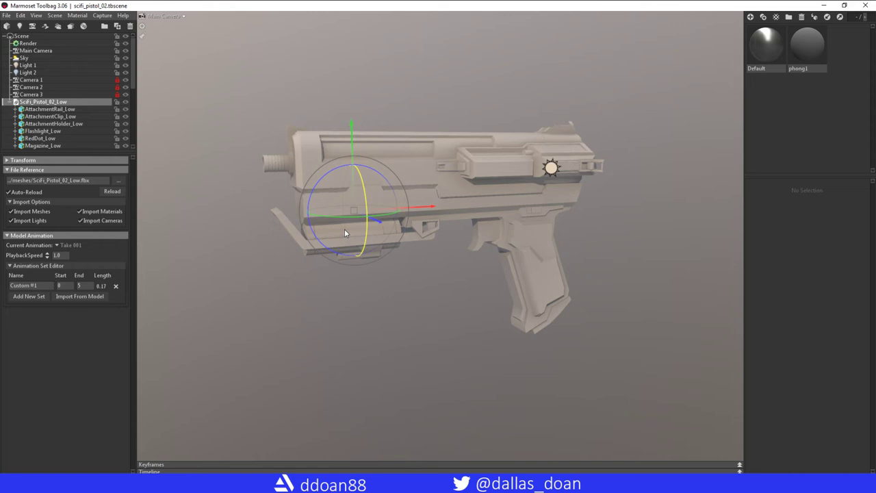
left_click(176, 26)
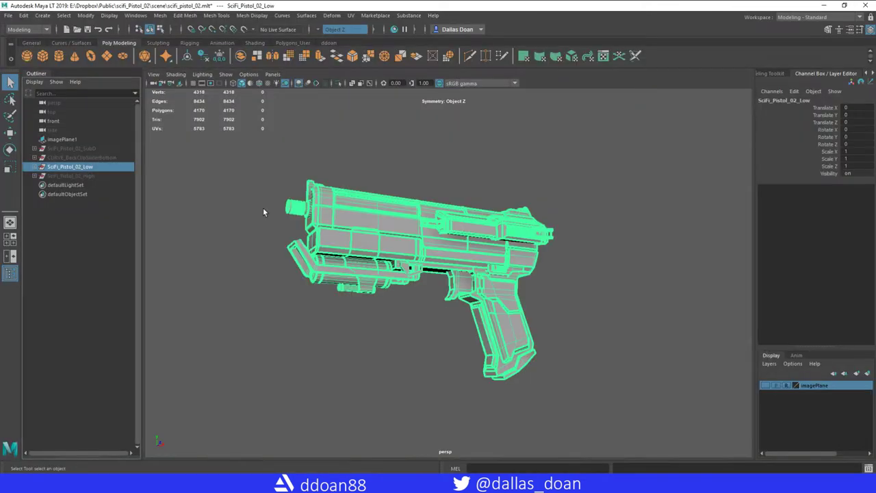
Back in Maya LT, select every mesh in the SciFi_Pistol_02_Low group and show them in the Persp/UV Editor layout
left_click(34, 166)
left_click(76, 176)
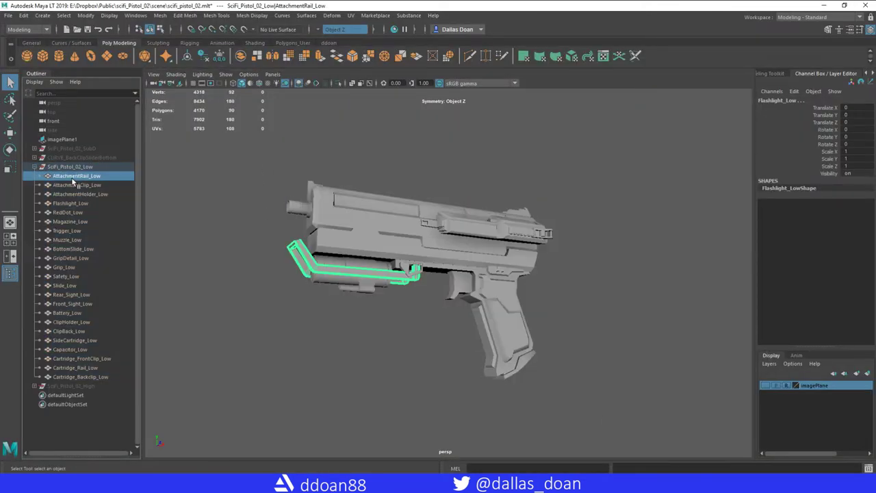
left_click(80, 376, "shift")
left_click(351, 15)
left_click(383, 137)
left_click(225, 74)
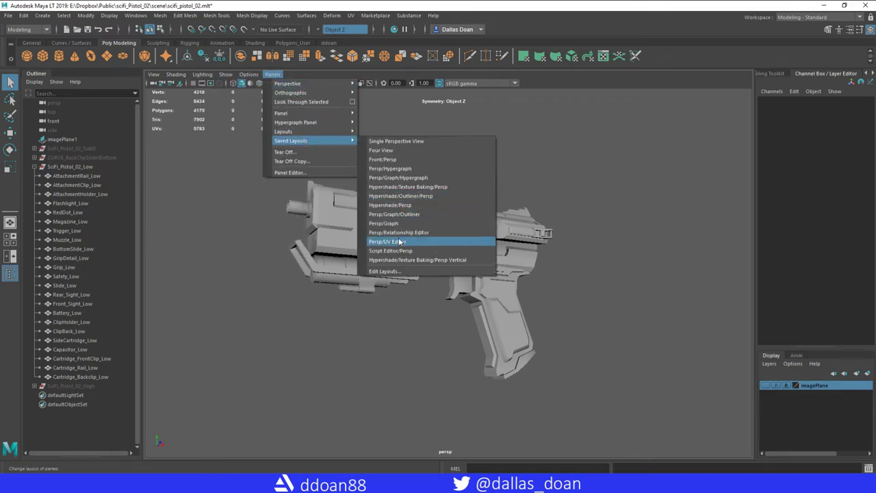
left_click(411, 229)
key("ctrl+z")
key("f")
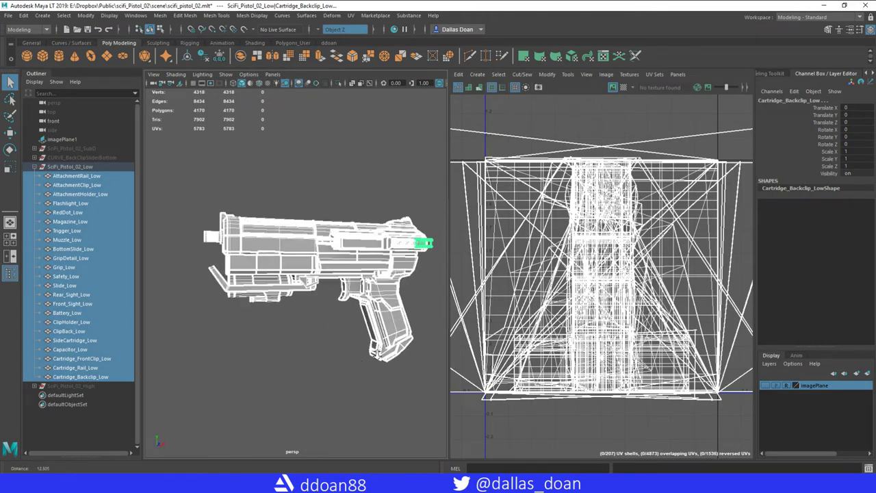
Open the UV Toolkit and display the checker map on the selected low-poly meshes
left_click(655, 73)
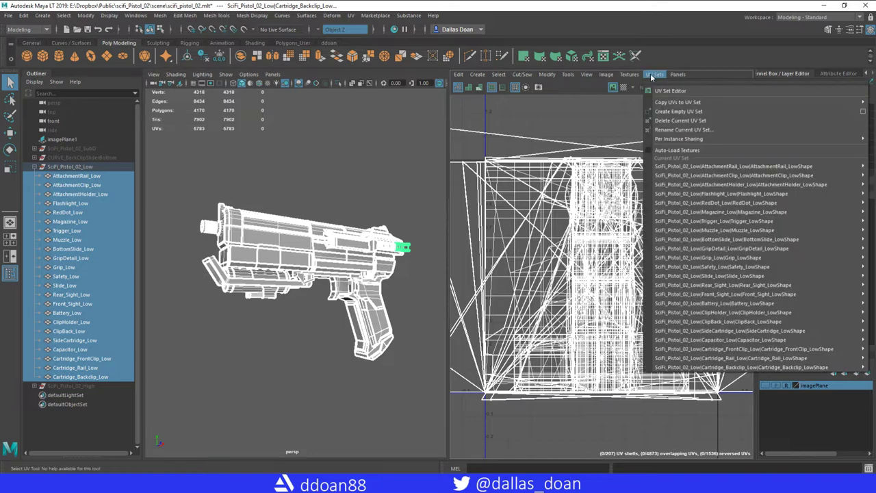
left_click(584, 74)
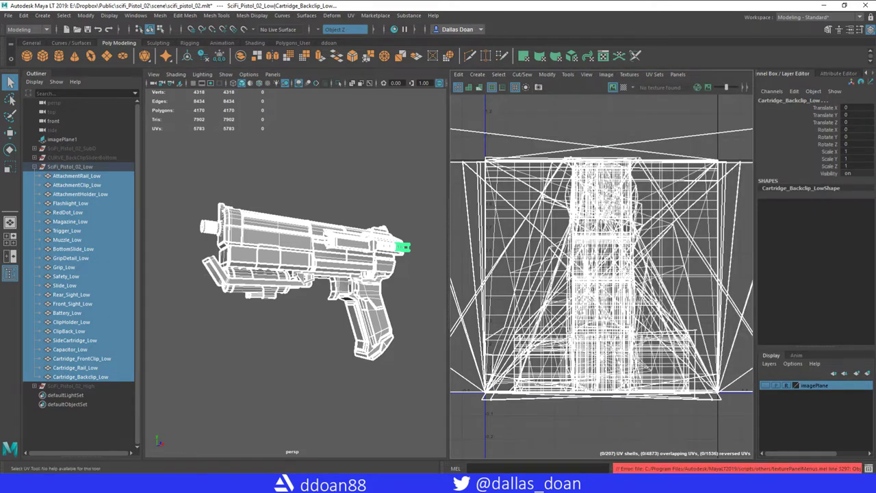
left_click(708, 87)
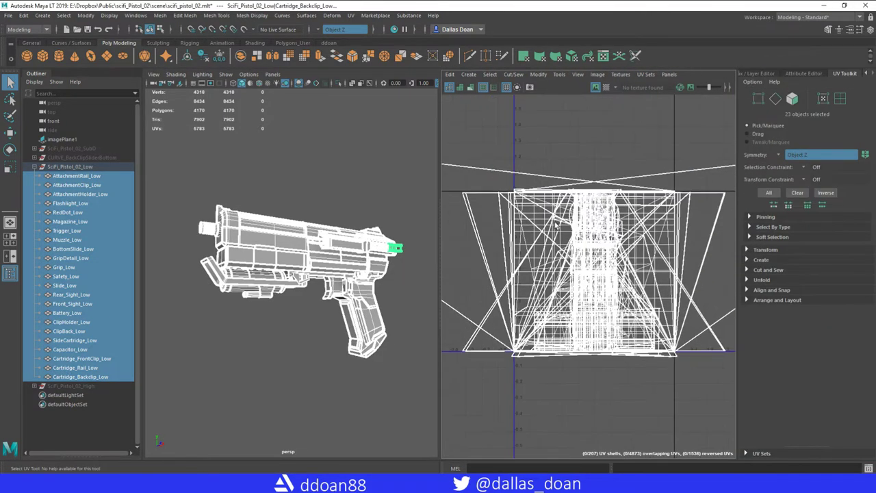
left_click(690, 88)
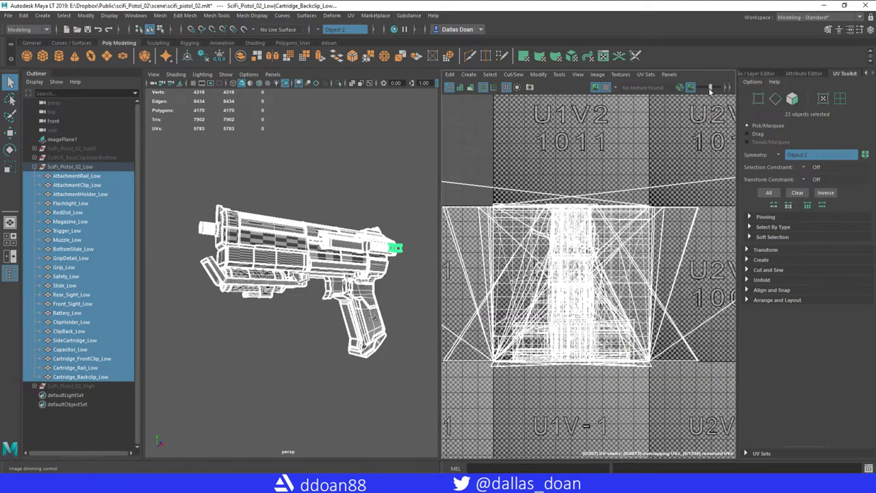
key("f")
Create UVs for all the low-poly meshes with an automatic projection
left_click(761, 260)
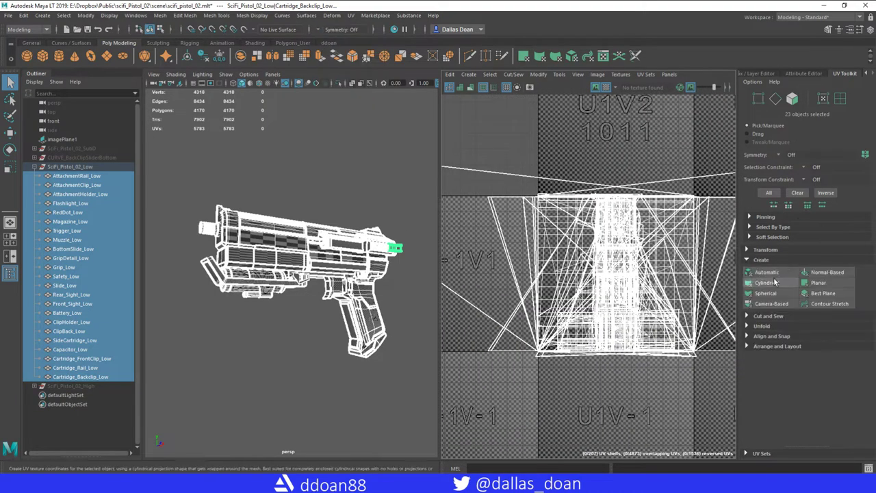
left_click(767, 272)
scroll(315, 238, "down", 5)
left_click(417, 360)
left_click(116, 168)
left_click(536, 312)
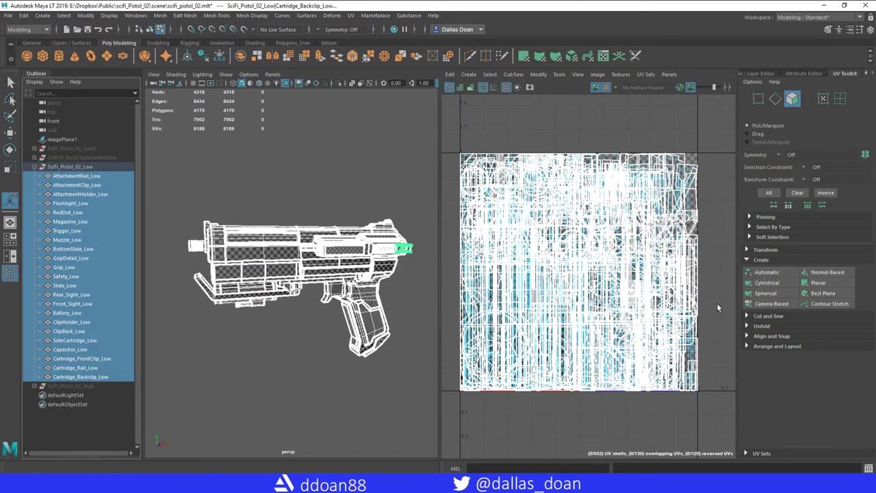
Lay out the UV shells of all the low-poly meshes together within the 0–1 UV square
left_click(777, 312)
left_click(781, 370)
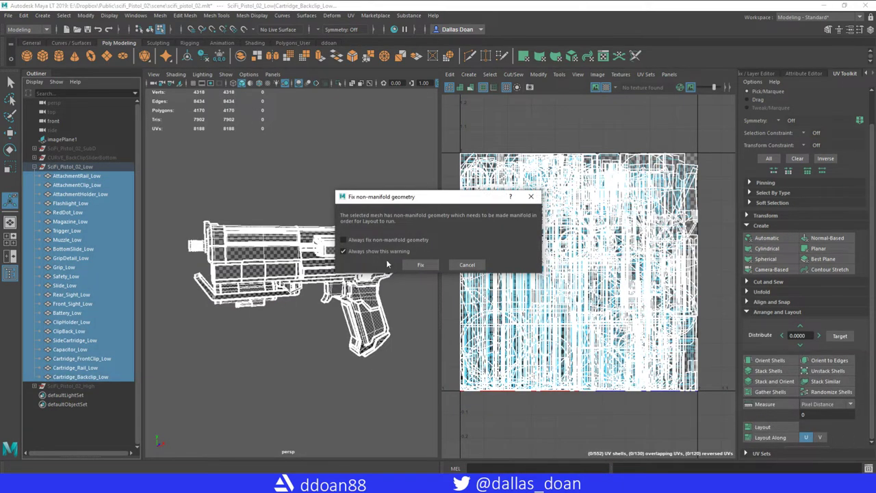
left_click(466, 265)
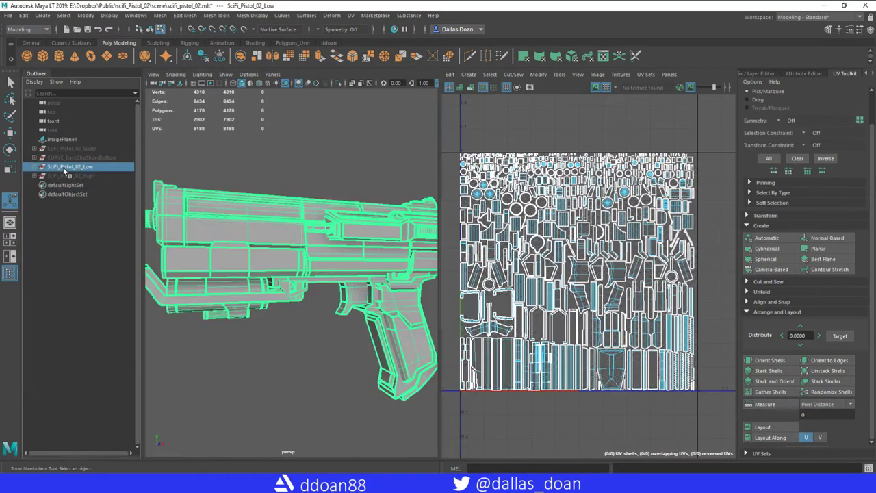
Select the SciFi_Pistol_02_Low group in object mode and export it as FBX, replacing the existing SciFi_Pistol_02_Low.fbx
key("f")
left_click_drag(274, 206, 290, 201, "alt")
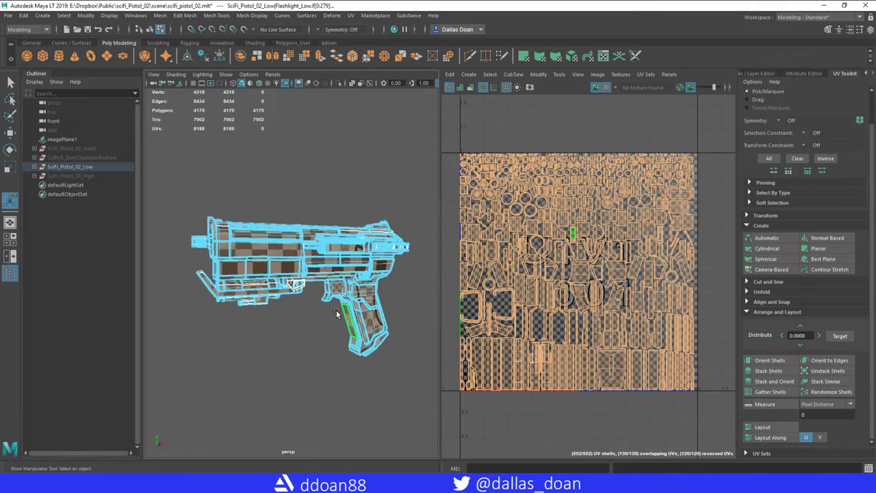
key("F8")
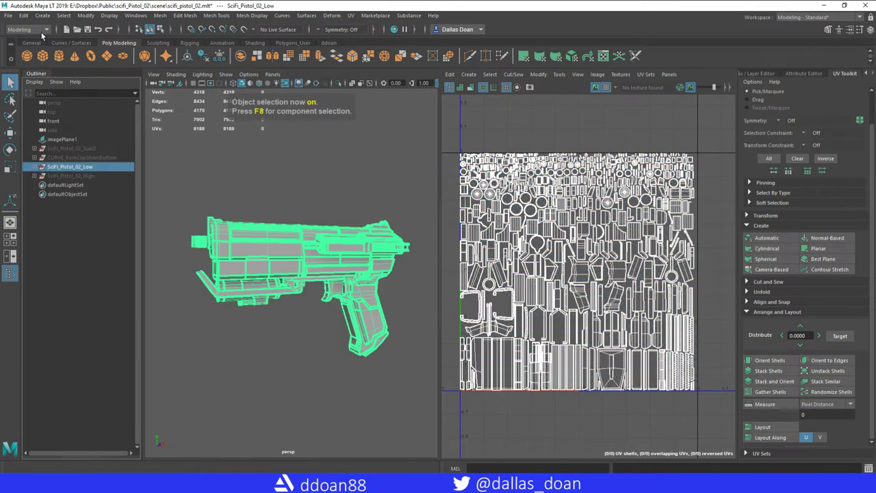
left_click(7, 15)
left_click(41, 159)
left_click(590, 356)
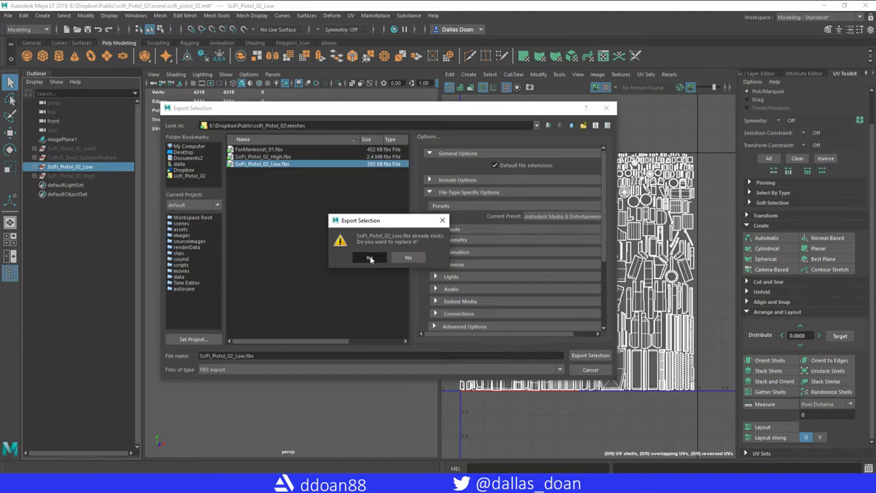
left_click(370, 258)
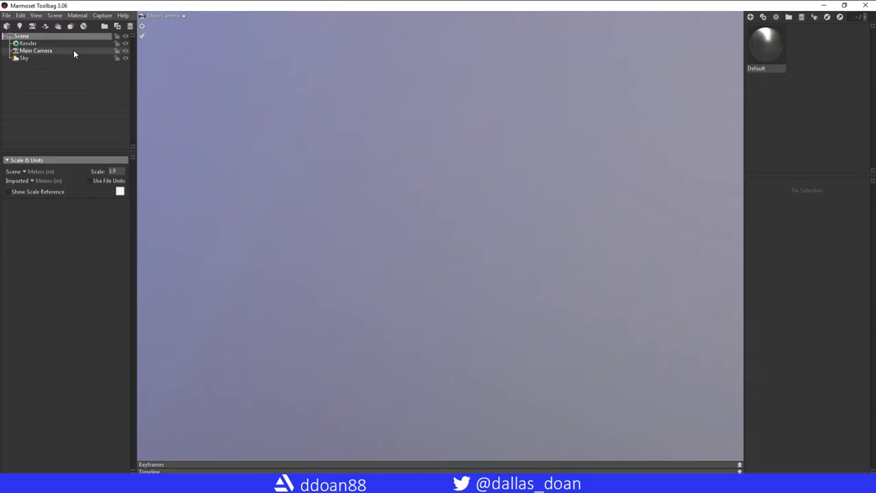
Switch to Marmoset Toolbag, open scifi_pistol_02.tbscene and enlarge the scene list to show the high-poly meshes together with the Baker 1 groups
left_click(6, 15)
left_click(148, 42)
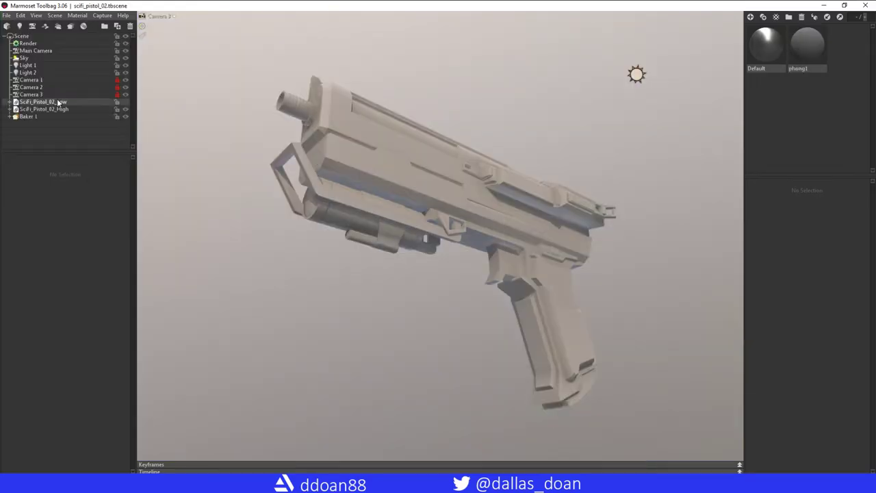
left_click(58, 101)
scroll(49, 114, "down", 2)
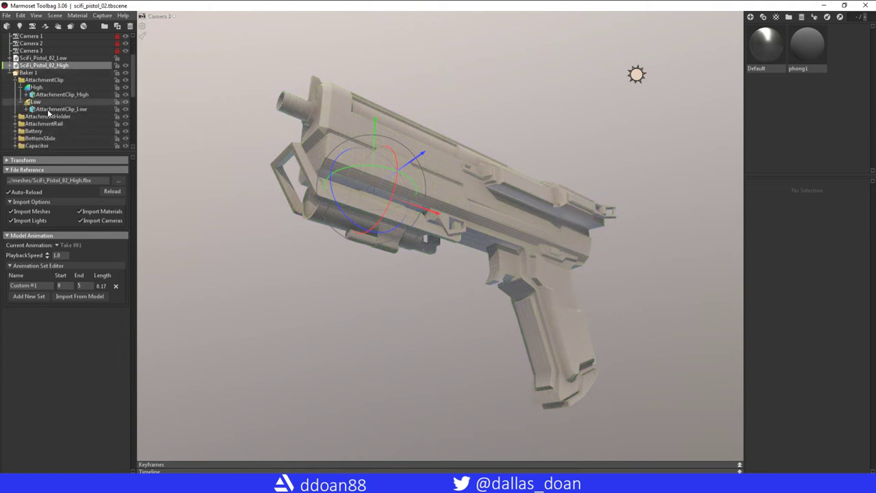
left_click_drag(55, 102, 100, 233)
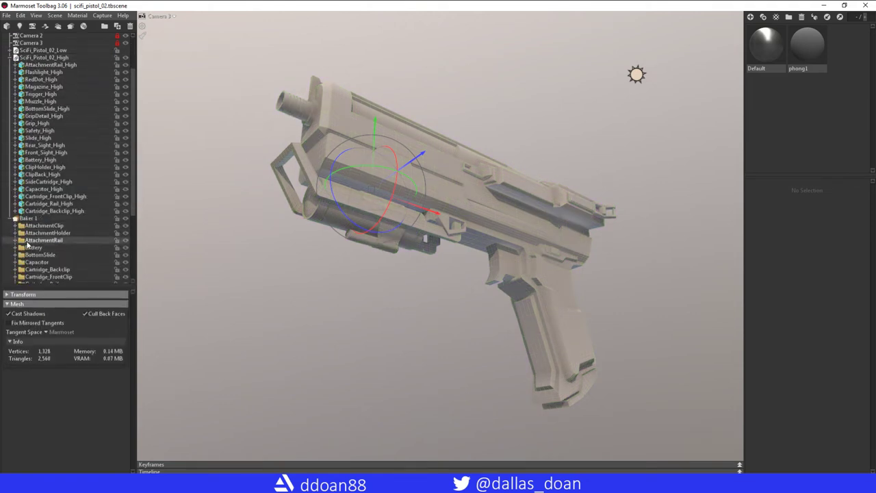
Move the high-poly meshes for the Baker 1 groups from AttachmentRail down to Grip into the High slots of their matching groups
left_click_drag(66, 166, 37, 247)
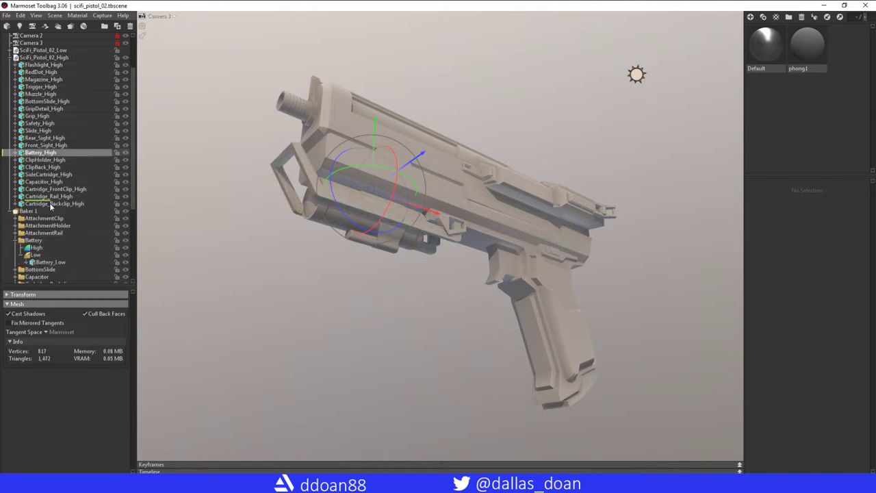
left_click_drag(54, 101, 64, 251)
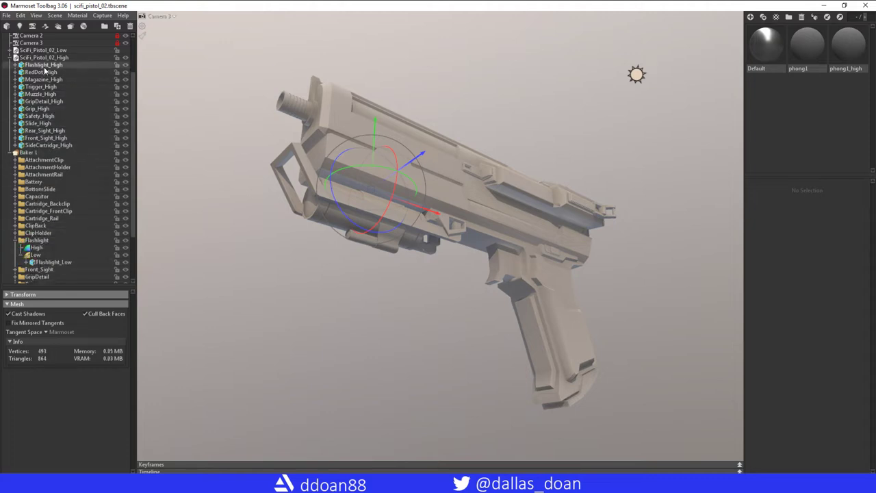
left_click_drag(46, 67, 35, 247)
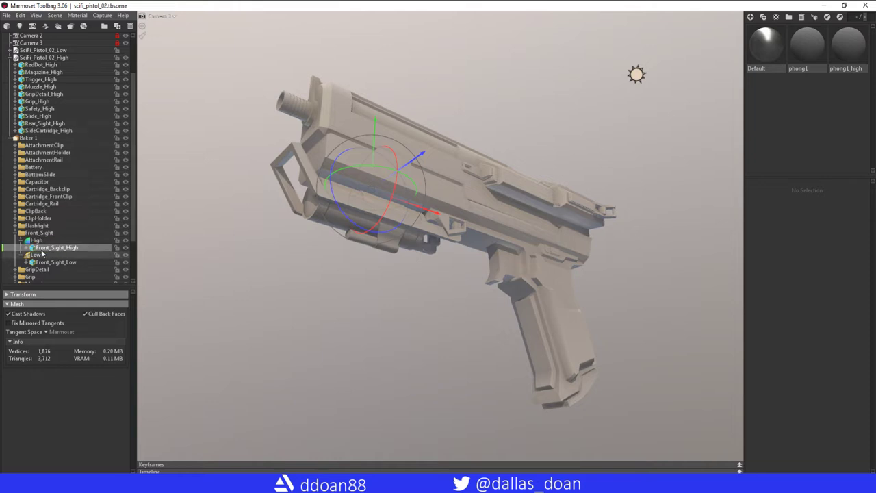
left_click_drag(42, 94, 36, 247)
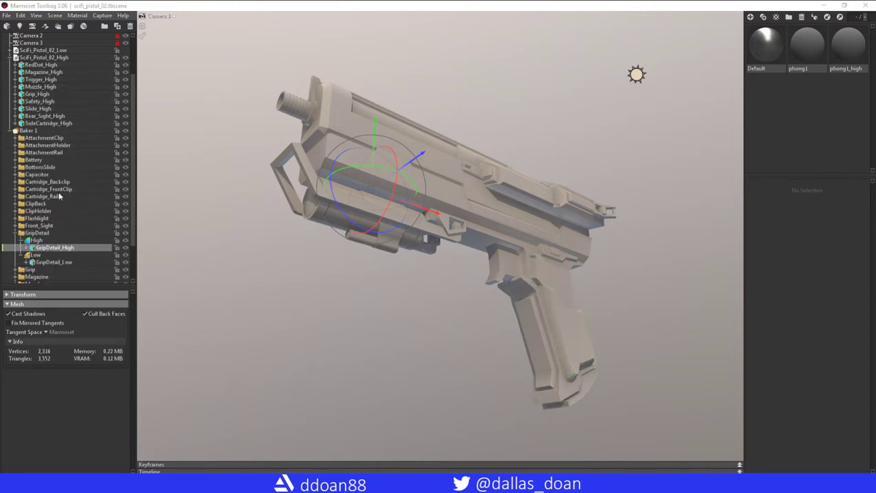
left_click_drag(38, 94, 31, 241)
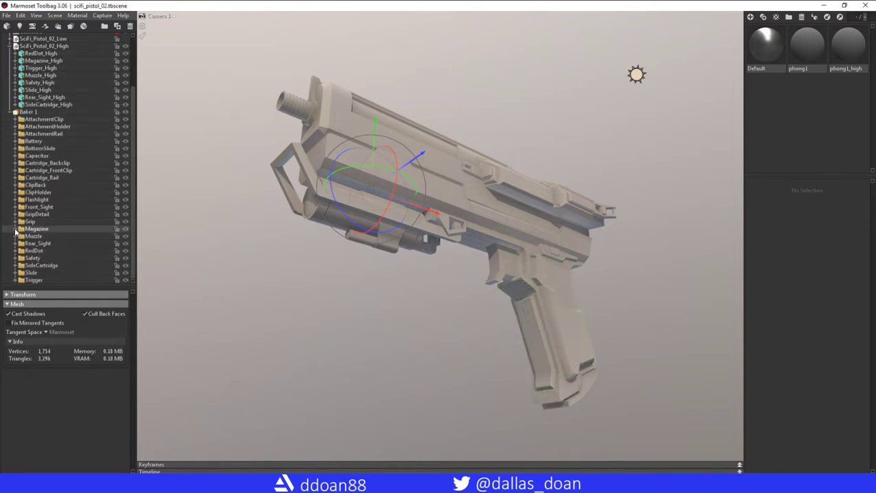
Move Magazine_High, Muzzle_High, Rear_Sight_High and RedDot_High into the High slots of their matching Baker 1 groups
left_click(14, 223)
left_click_drag(72, 112, 35, 244)
left_click(15, 236)
left_click_drag(50, 102, 35, 251)
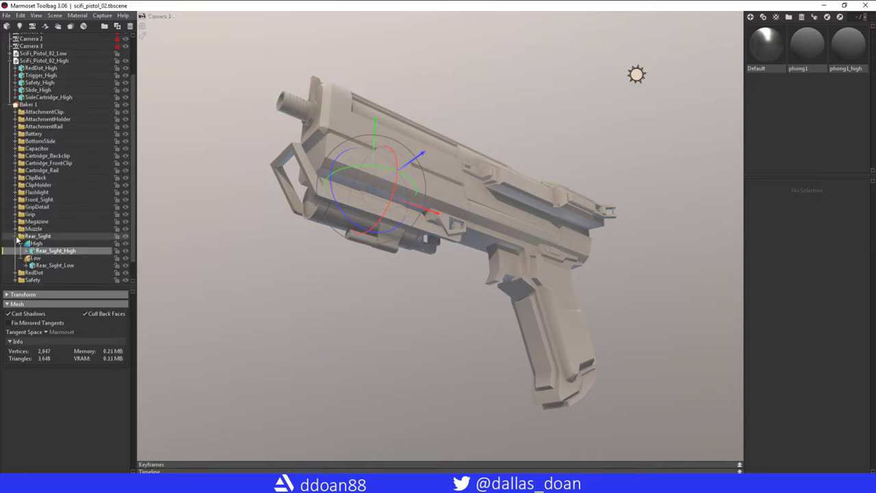
left_click(15, 243)
left_click(14, 251)
left_click(15, 243)
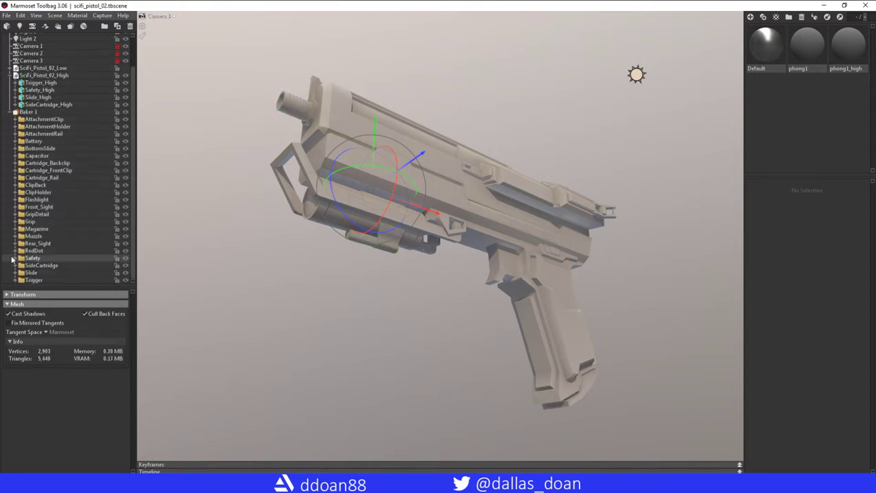
Move Safety_High, SideCartridge_High, Slide_High and Trigger_High into the High slots of their matching Baker 1 groups
left_click(15, 251)
left_click_drag(48, 104, 35, 273)
left_click(15, 265)
scroll(61, 205, "down", 2)
left_click(14, 251)
left_click_drag(38, 82, 35, 258)
left_click(15, 250)
left_click(14, 258)
key("Delete")
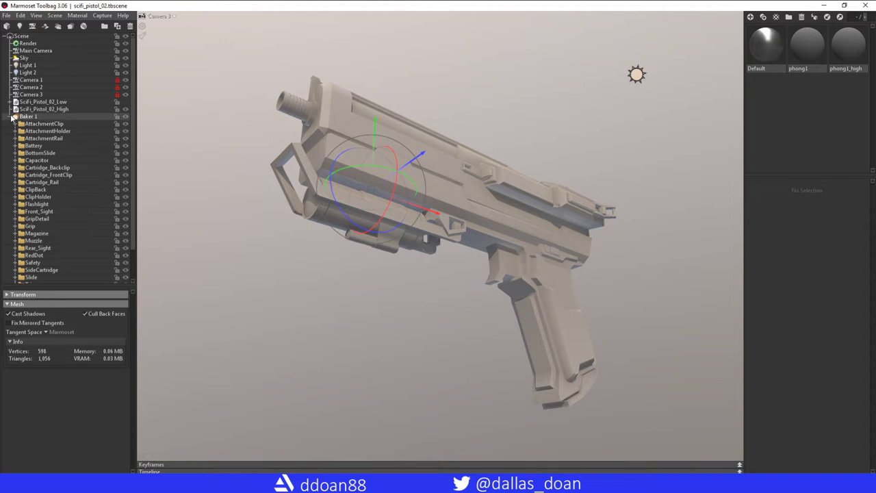
Review Baker 1's settings, switch the viewport to Main Camera and toggle the visibility of the high-poly baker objects
scroll(93, 335, "down", 2)
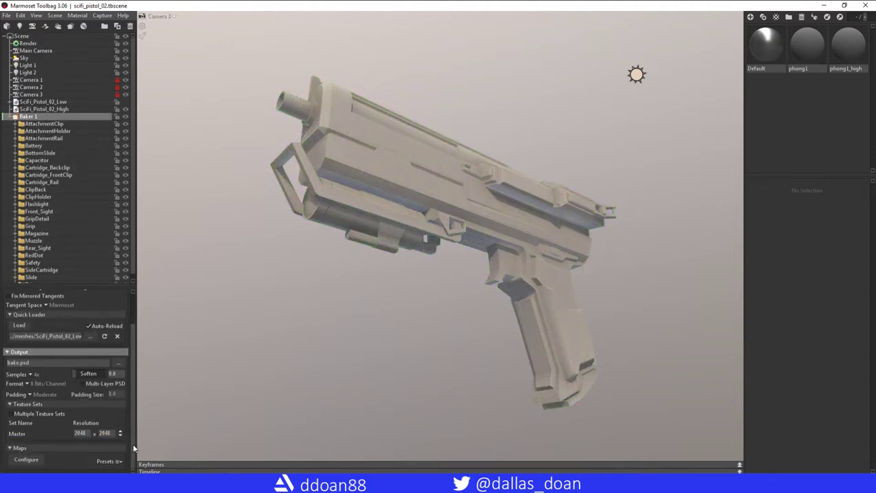
scroll(102, 383, "up", 2)
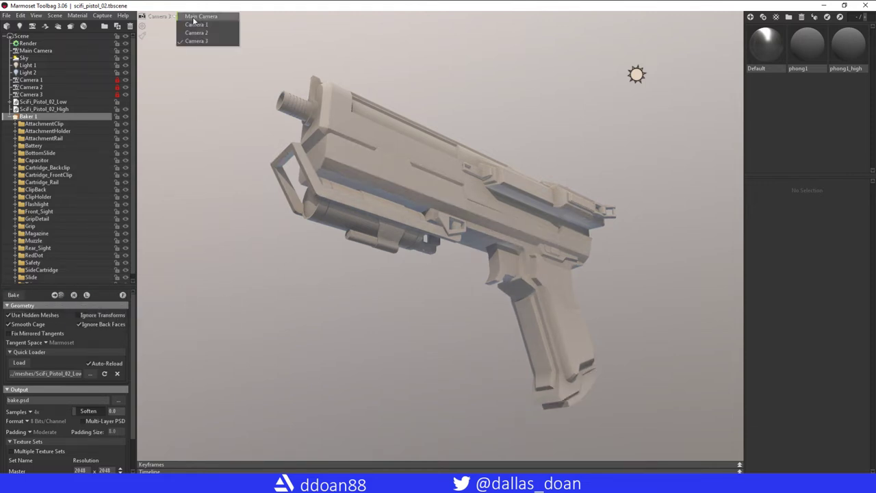
left_click(197, 16)
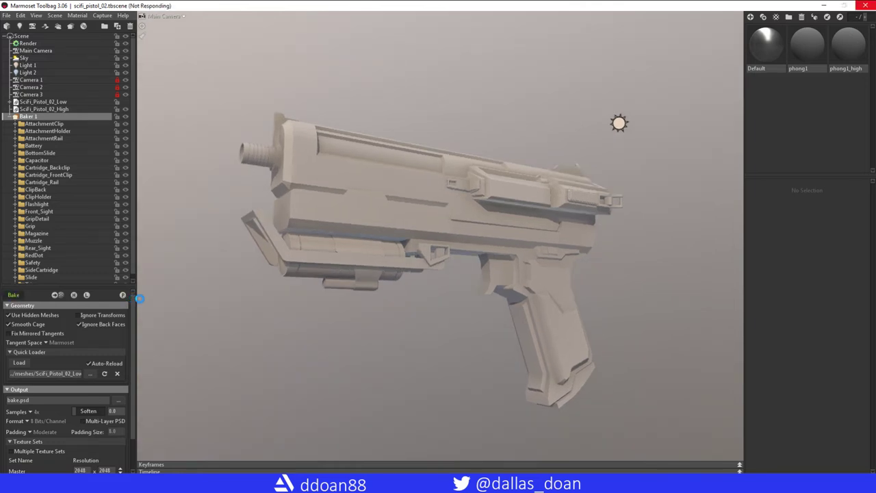
left_click_drag(221, 265, 294, 298)
left_click_drag(356, 226, 292, 203)
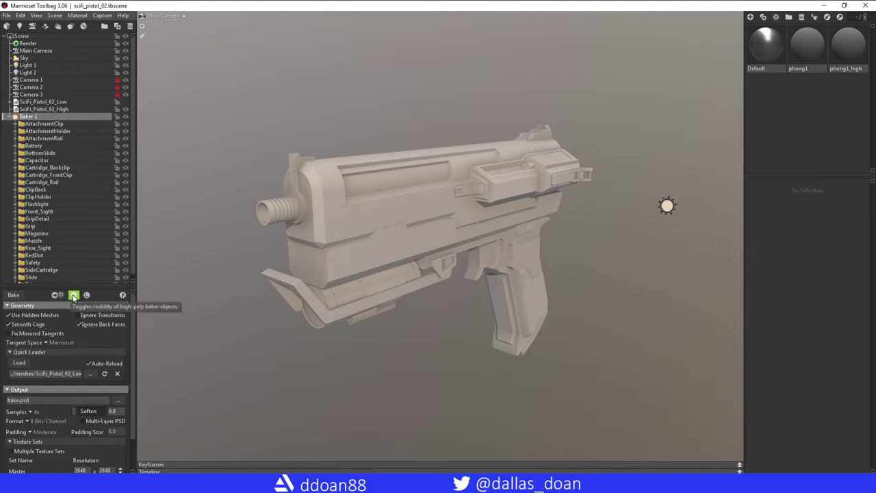
left_click(73, 296)
left_click_drag(171, 305, 765, 330)
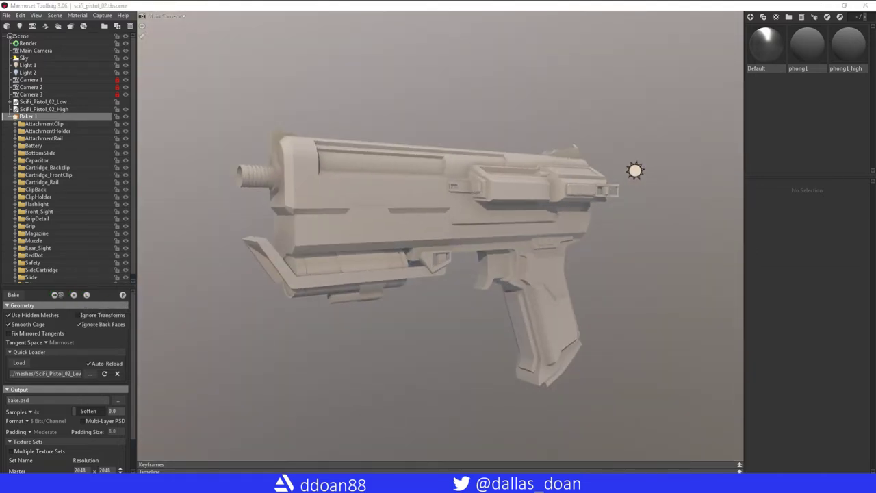
Configure Baker 1 for Normals and Ambient Occlusion maps and preview the baked maps on the low-poly pistol
scroll(68, 376, "down", 2)
left_click(26, 459)
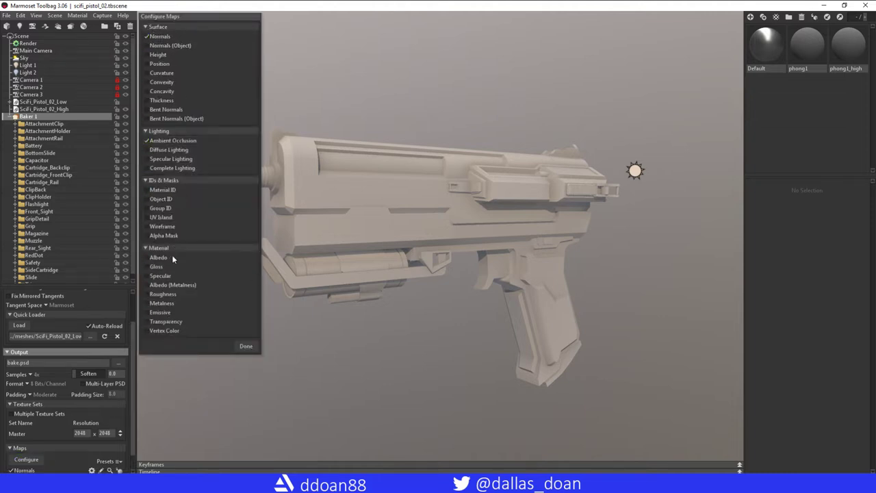
left_click(246, 346)
scroll(130, 323, "up", 1)
key("F6")
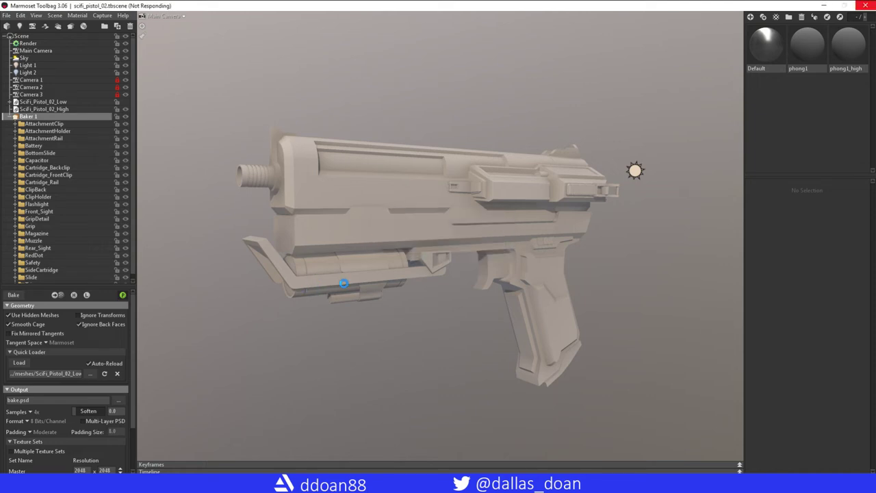
left_click(344, 285)
mouse_move(469, 312)
left_mouse_down()
mouse_move(295, 306)
mouse_move(417, 333)
mouse_move(294, 322)
mouse_move(466, 321)
left_mouse_up()
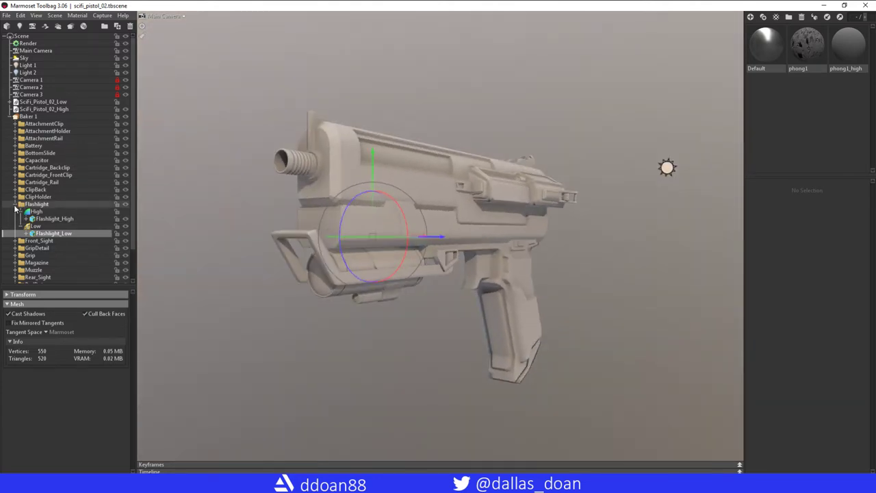
Capture a screen region of the ribbed cartridge rail with Greenshot and close the capture
left_click(28, 116)
left_click_drag(224, 250, 392, 284)
key("Print")
left_click_drag(174, 113, 589, 313)
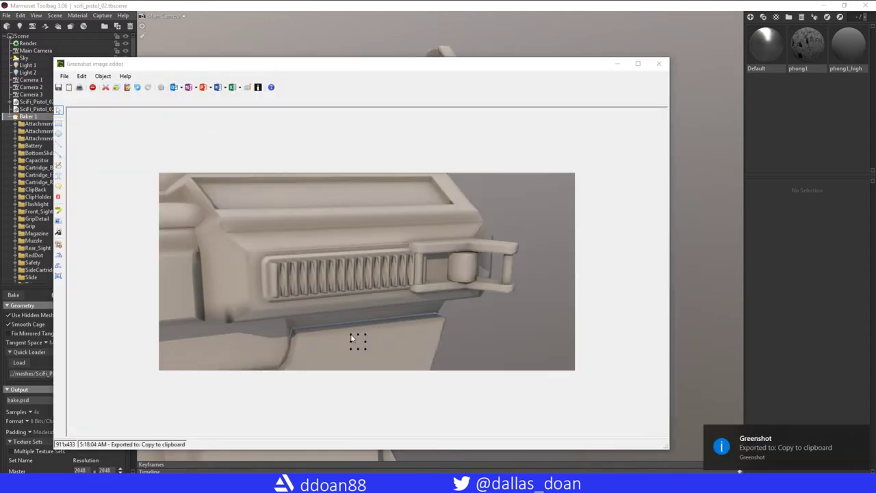
key("Escape")
left_click_drag(655, 175, 487, 211)
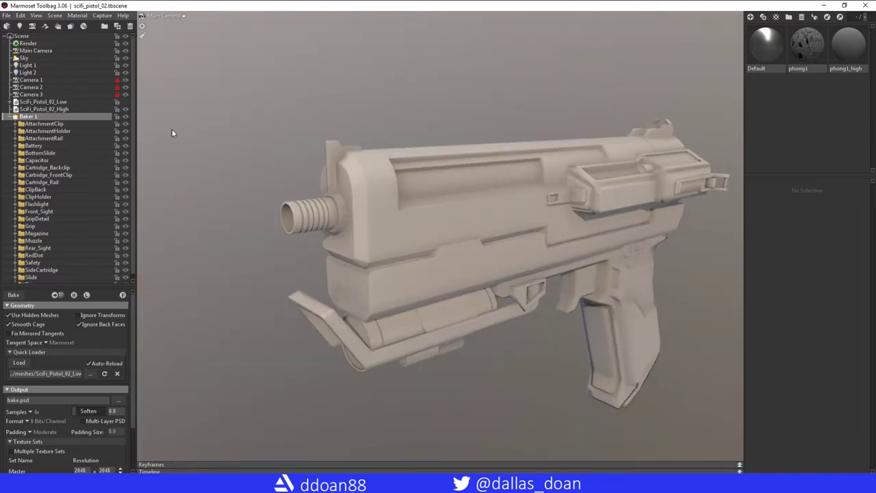
Enable Ambient Occlusion in the scene's Render settings and check the shading on the whole pistol
scroll(172, 132, "up", 5)
left_click(27, 44)
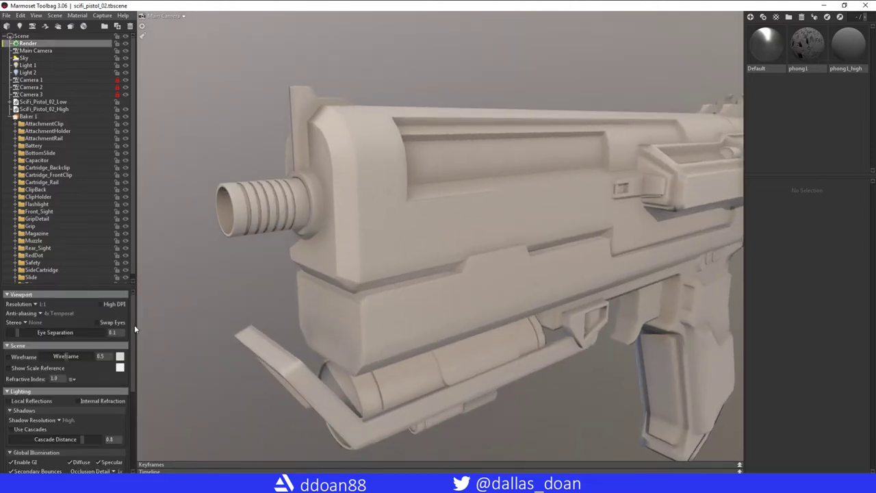
scroll(123, 384, "down", 10)
left_click(11, 421)
left_click_drag(321, 301, 406, 323)
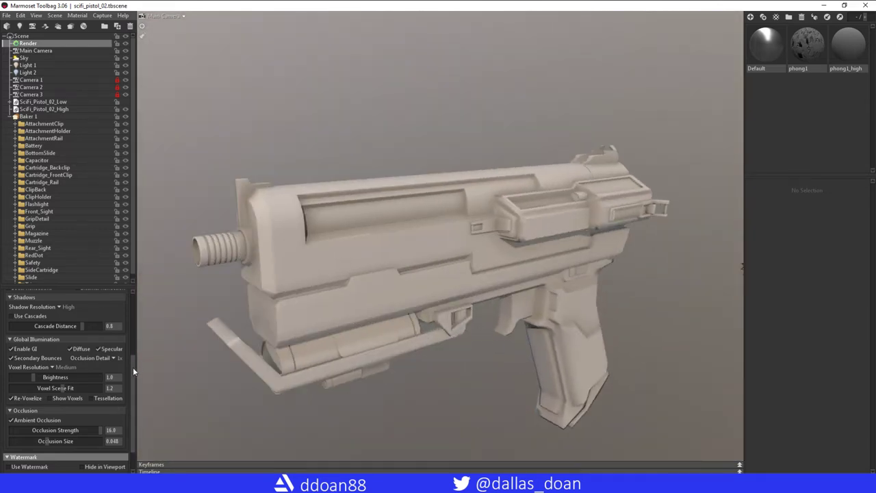
Select the phong1 material and the Cartridge_Rail_Low mesh, and inspect the baked normals on the rail's ribs up close
scroll(133, 367, "up", 5)
left_click(808, 45)
left_click_drag(479, 226, 411, 240)
scroll(452, 268, "up", 5)
left_click(465, 274)
scroll(277, 240, "up", 3)
left_click_drag(465, 277, 547, 277)
left_click(396, 213)
scroll(546, 277, "down", 3)
scroll(392, 250, "up", 4)
left_click_drag(391, 250, 402, 320)
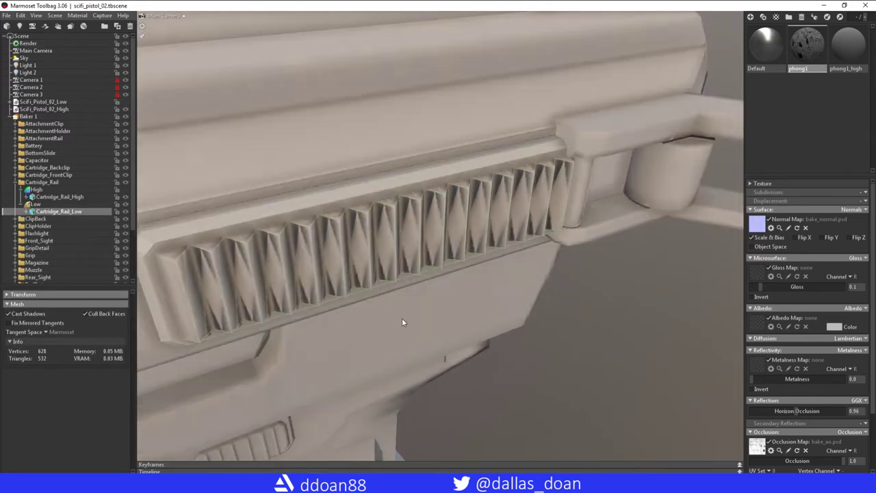
scroll(525, 327, "down", 6)
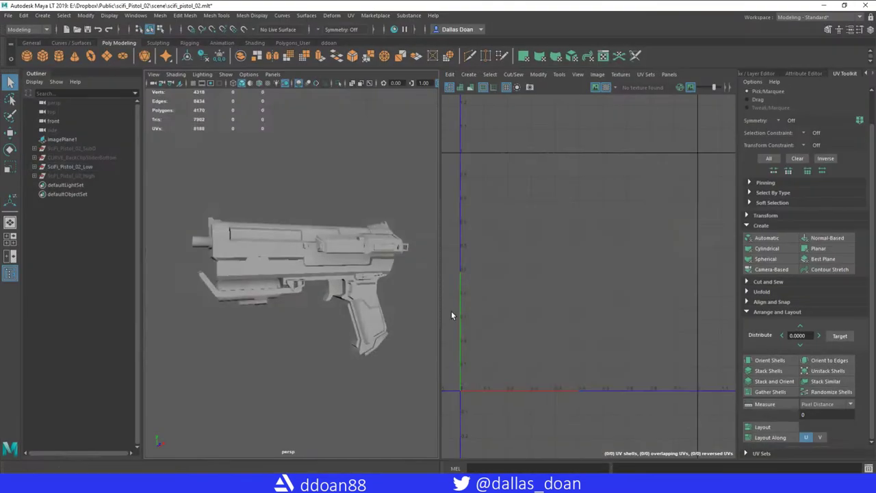
Switch to Maya LT, show the SciFi_Pistol_02_High group and compare the pistol's high-poly and low-poly meshes
scroll(361, 289, "up", 5)
left_click_drag(362, 289, 363, 310, "alt")
scroll(363, 310, "up", 3)
left_click(98, 176)
key("shift+h")
left_click(96, 168)
left_click_drag(345, 318, 380, 360, "alt")
left_click(305, 308)
Back in Marmoset Toolbag, set the cage Max Offset of the Cartridge_Rail group's Low slot to 0.093 while viewing the ribs up close
key("alt+Tab")
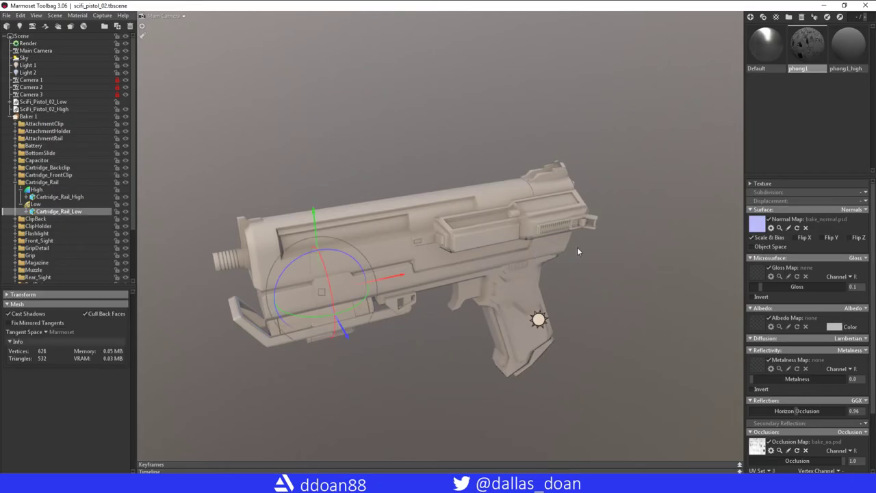
left_click_drag(577, 251, 499, 309)
right_click_drag(498, 309, 152, 214)
left_click(46, 204)
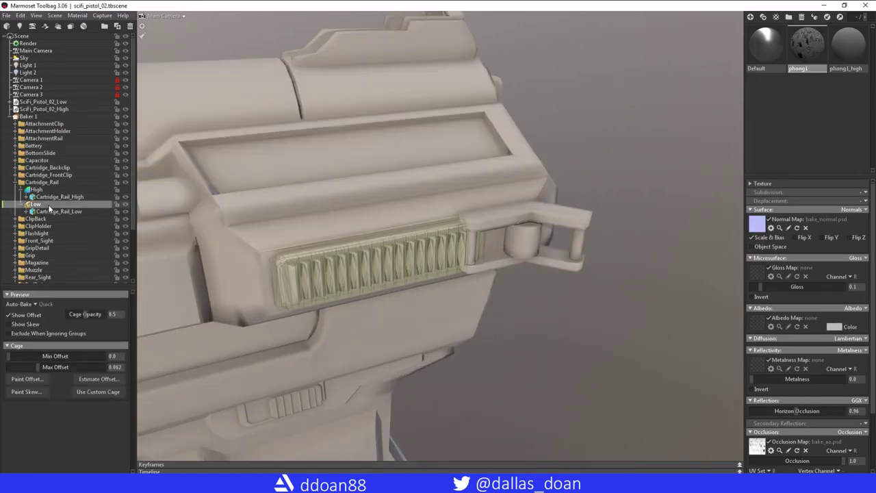
left_click_drag(334, 342, 397, 385)
scroll(484, 358, "up", 3)
left_click(62, 183)
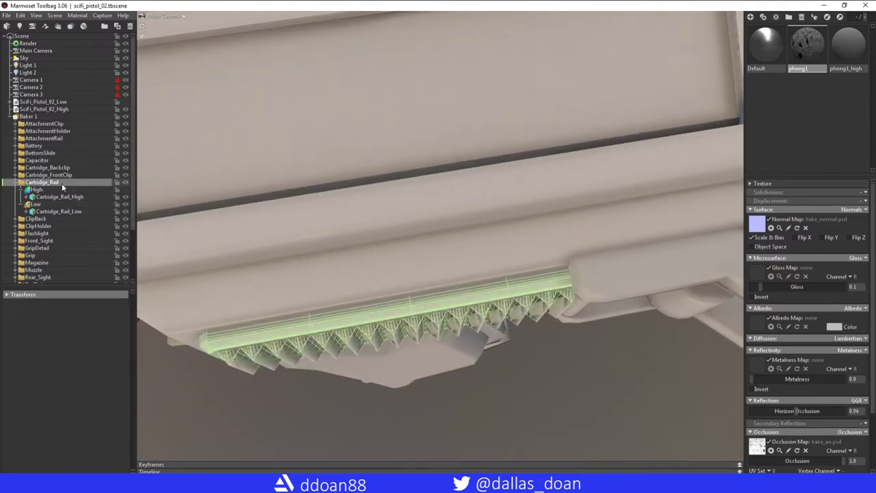
left_click(72, 204)
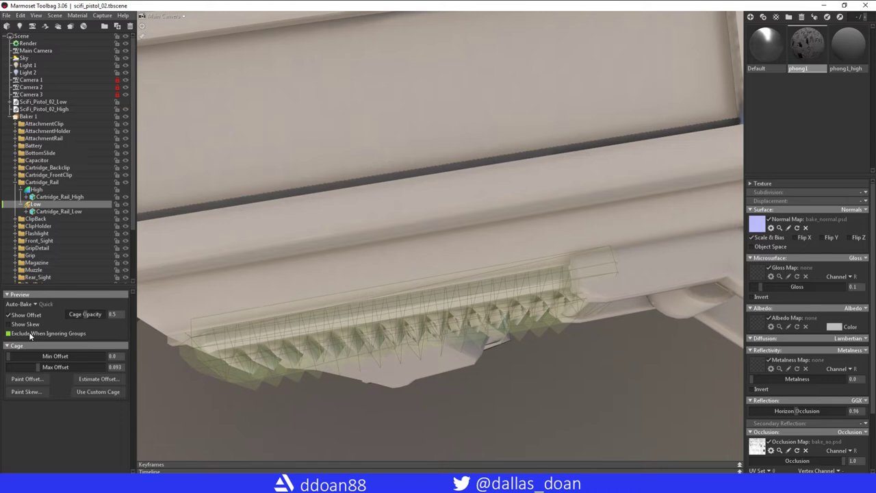
Select Baker 1 and bake the pistol's Normals and Ambient Occlusion maps again with the adjusted rail cage
left_click(27, 117)
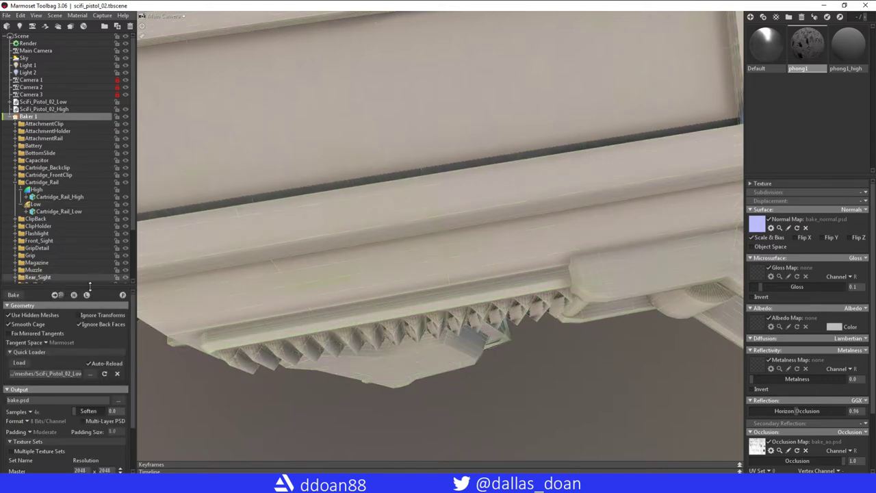
mouse_move(132, 314)
left_mouse_down()
mouse_move(133, 363)
mouse_move(133, 314)
left_mouse_up()
scroll(119, 404, "down", 2)
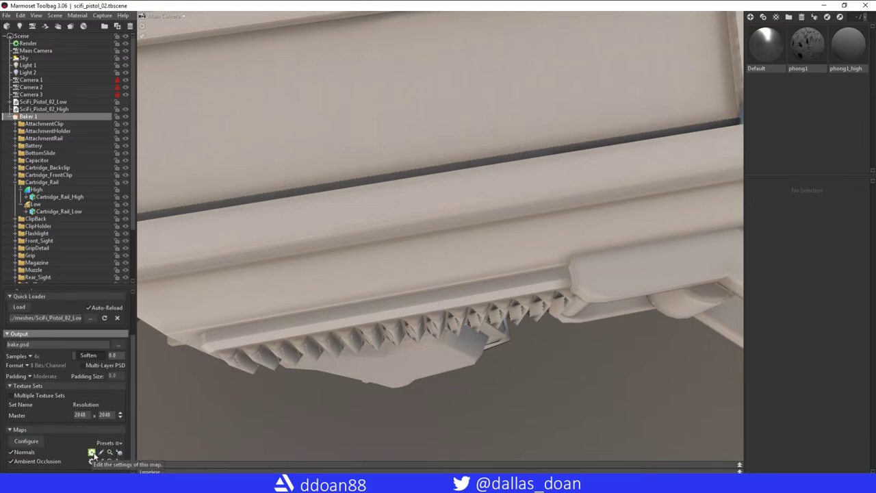
scroll(16, 324, "up", 2)
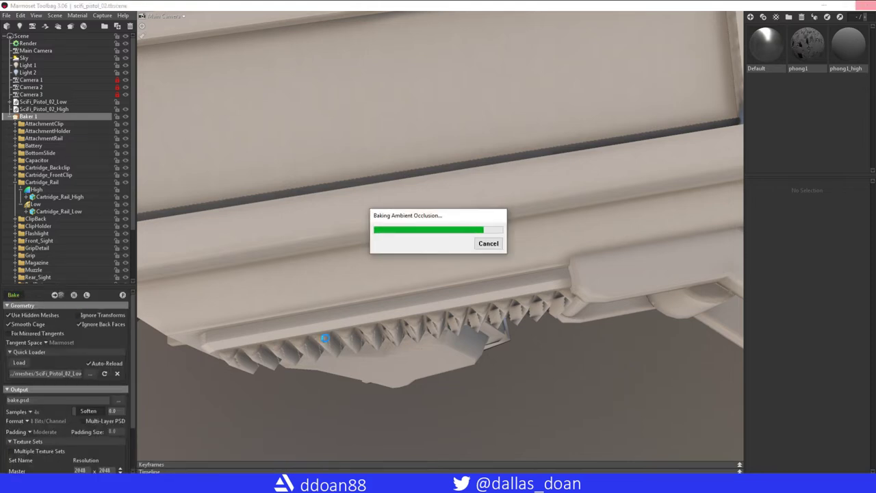
left_click_drag(326, 342, 462, 348)
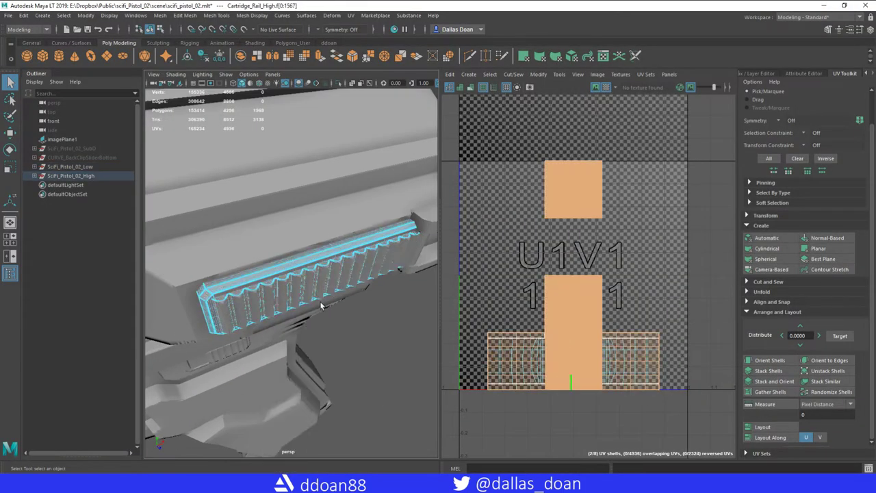
In Maya LT, select the SciFi_Pistol_02_Low group and re-export it over SciFi_Pistol_02_Low.fbx
mouse_move(325, 296)
left_mouse_down("alt")
mouse_move(333, 248)
mouse_move(356, 267)
left_mouse_up("alt")
left_click(69, 166)
key("f")
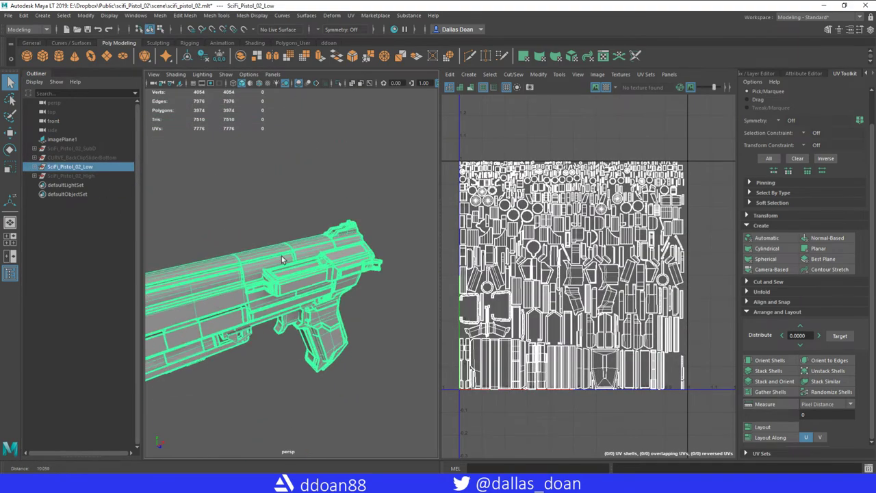
left_click(373, 255)
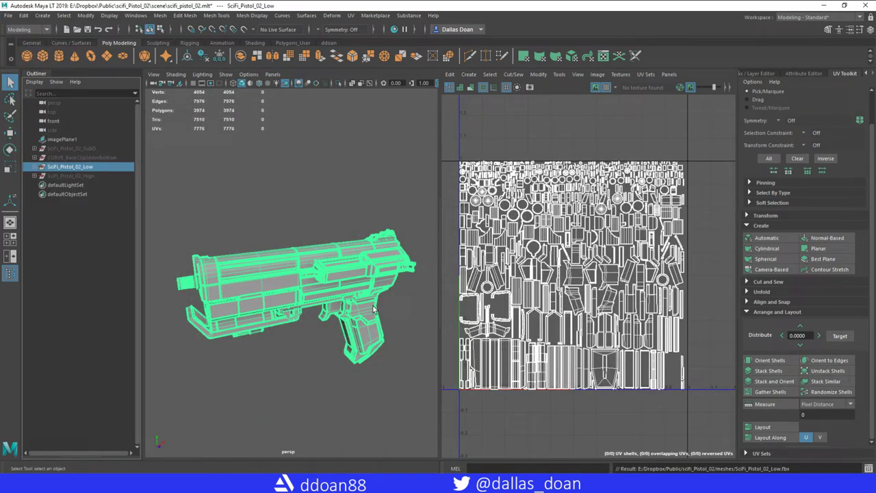
Back in Marmoset Toolbag, select Grip_Low and inspect the shading on the grip and trigger area up close
key("alt+Tab")
mouse_move(394, 294)
left_mouse_down()
mouse_move(382, 243)
mouse_move(416, 251)
mouse_move(401, 267)
mouse_move(391, 254)
mouse_move(610, 244)
mouse_move(419, 287)
mouse_move(420, 271)
left_mouse_up()
scroll(419, 271, "down", 3)
left_click(440, 284)
scroll(438, 225, "down", 5)
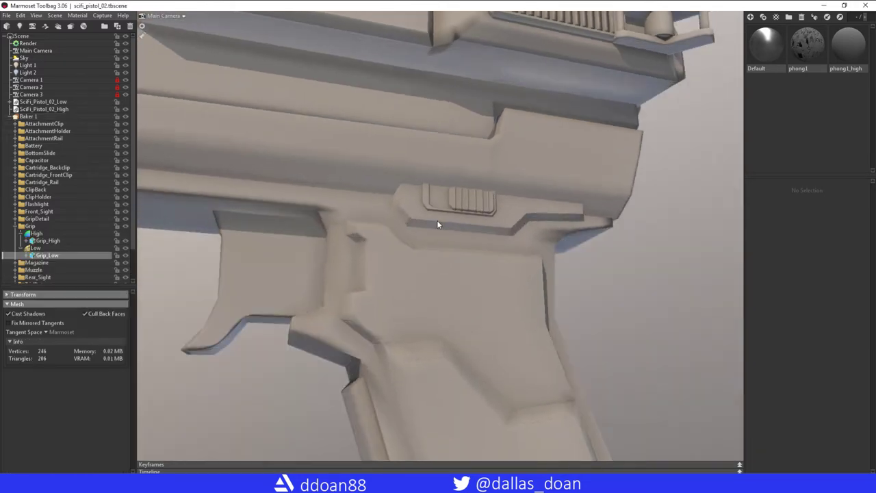
left_click_drag(432, 308, 504, 434)
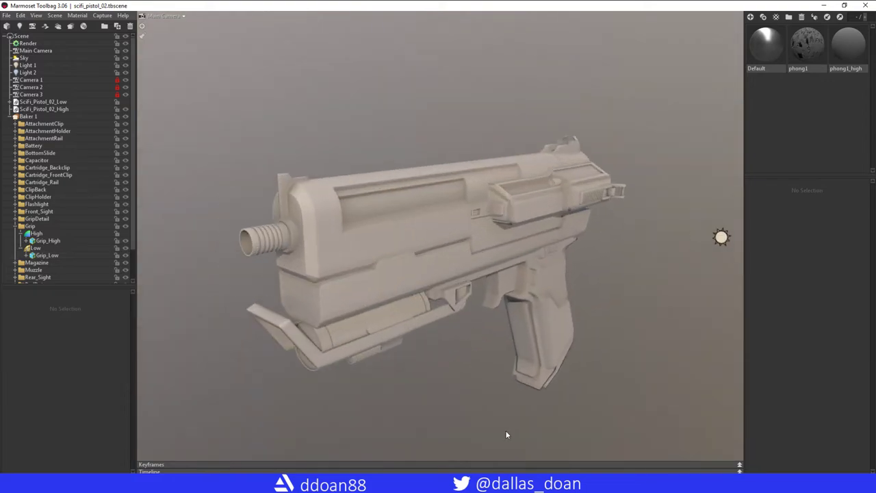
Switch to Maya LT, select every mesh in the SciFi_Pistol_02_Low group and run the UVBE script on them
key("alt+Tab")
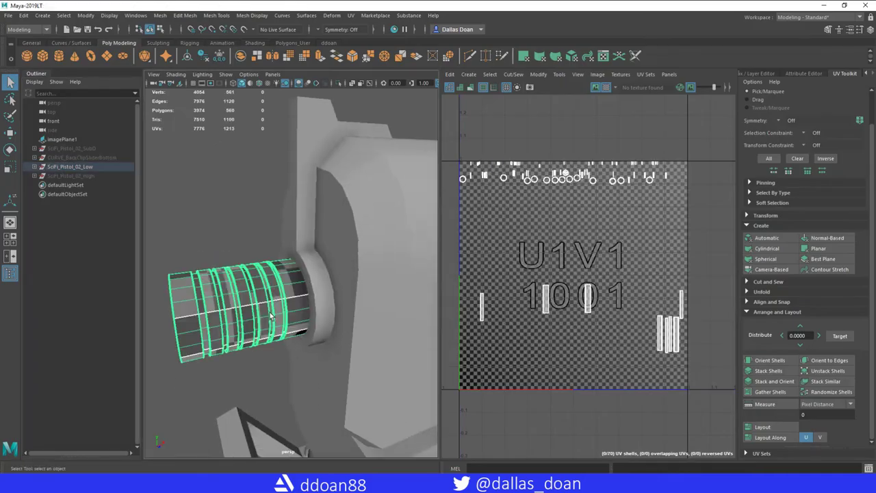
scroll(316, 342, "down", 3)
scroll(316, 343, "up", 3)
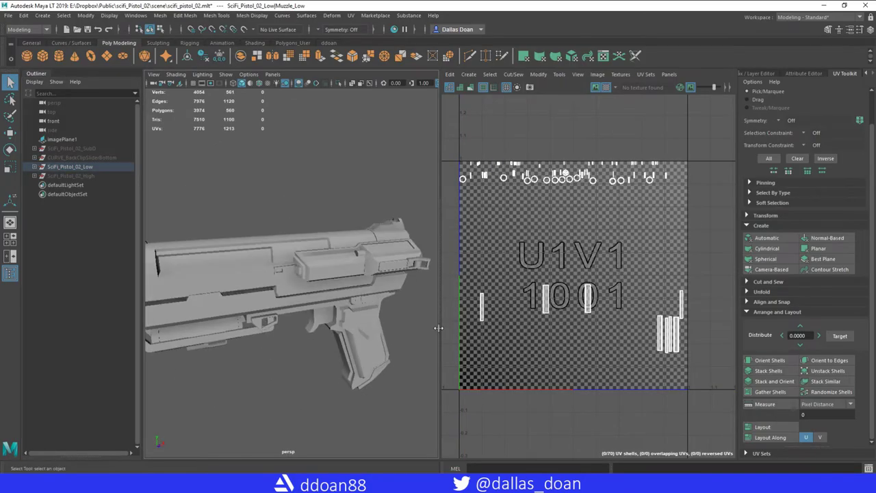
left_click_drag(322, 328, 314, 273, "alt")
left_click(71, 167)
left_click_drag(165, 384, 392, 134)
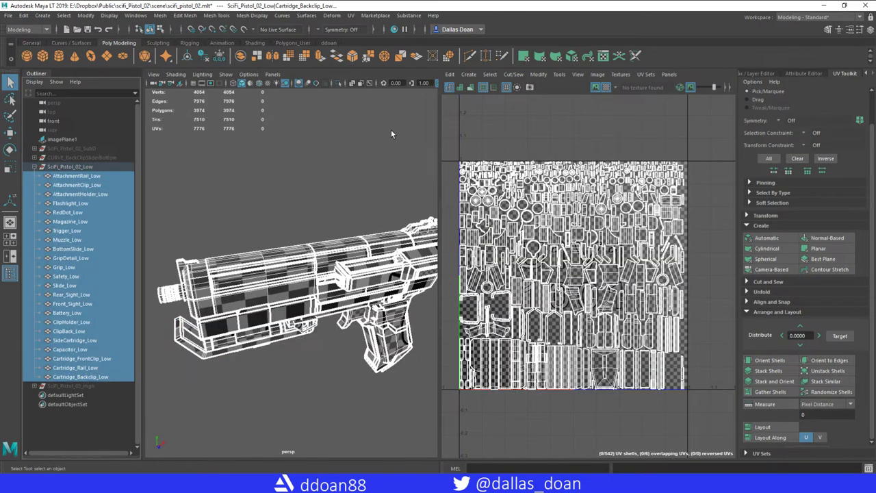
left_click(91, 58)
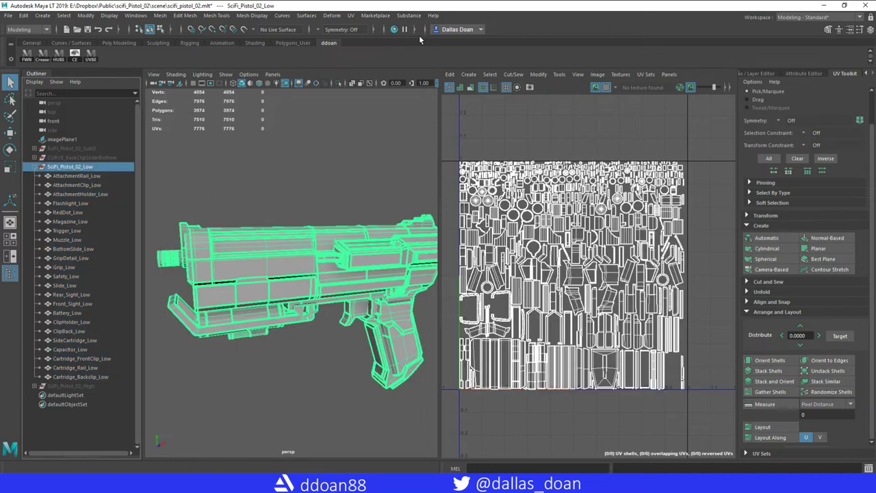
Save the Maya scene and export the selected SciFi_Pistol_02_Low group over the existing low-poly file
left_click(7, 15)
left_click(30, 52)
left_click(7, 15)
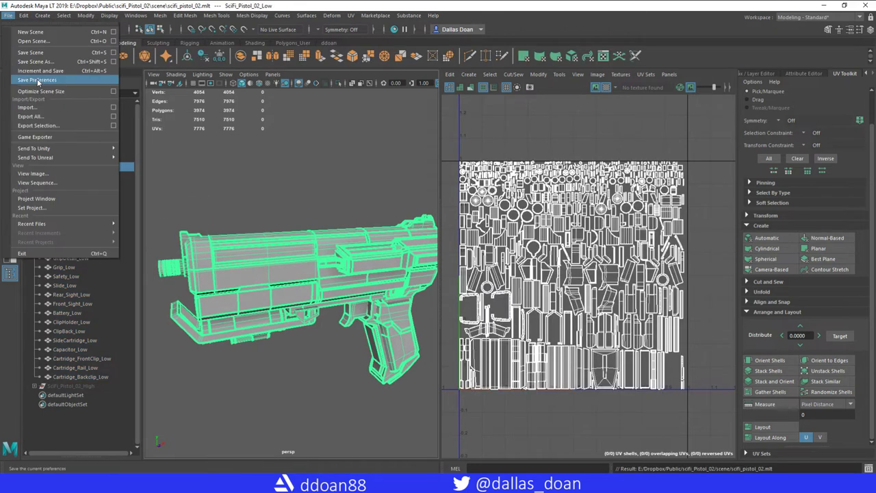
left_click(54, 126)
left_click(587, 355)
left_click(367, 254)
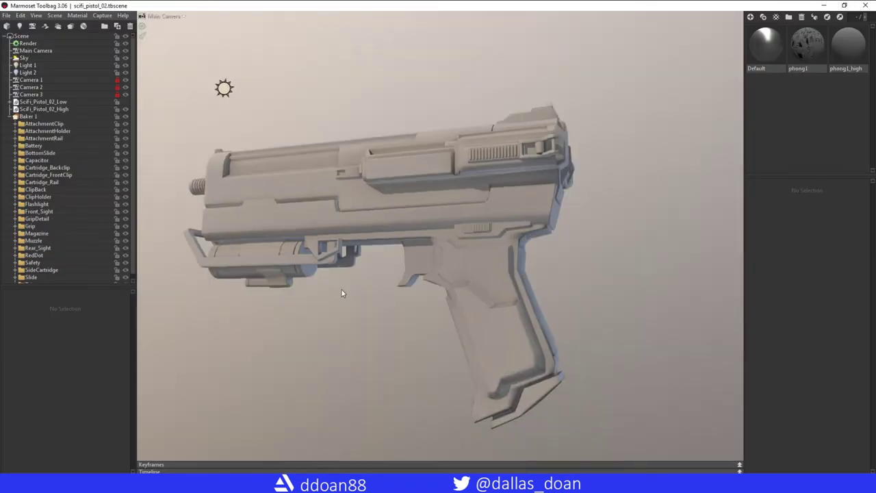
Examine the baked shading over the whole pistol in Marmoset Toolbag, from several angles and distances
scroll(363, 315, "up", 5)
scroll(382, 339, "down", 5)
left_click_drag(405, 349, 364, 354)
scroll(398, 359, "up", 5)
scroll(387, 339, "down", 5)
scroll(363, 337, "up", 3)
scroll(364, 337, "down", 3)
scroll(436, 300, "up", 5)
scroll(436, 304, "down", 3)
scroll(308, 369, "up", 3)
scroll(417, 336, "up", 3)
left_click_drag(416, 336, 481, 313)
scroll(391, 347, "down", 3)
scroll(481, 313, "up", 3)
left_click_drag(397, 361, 411, 294)
scroll(397, 352, "down", 3)
Collapse the Baker 1 hierarchy and view the pistol through Camera 1
left_click(16, 218)
left_click_drag(226, 247, 198, 222)
left_click(9, 117)
left_click_drag(157, 130, 235, 157)
left_click(174, 16)
left_click(202, 25)
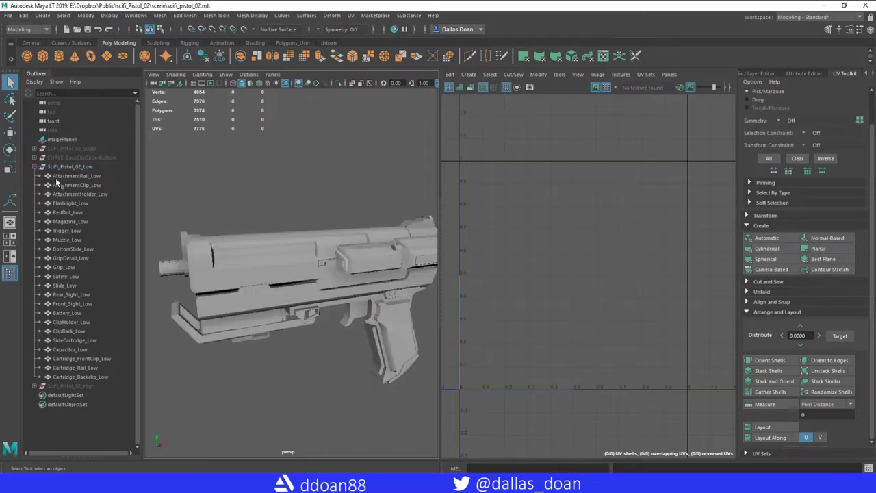
Switch to Maya LT, frame the Muzzle_Low mesh in an enlarged perspective view and switch it to edge selection
left_click(67, 240)
key("f")
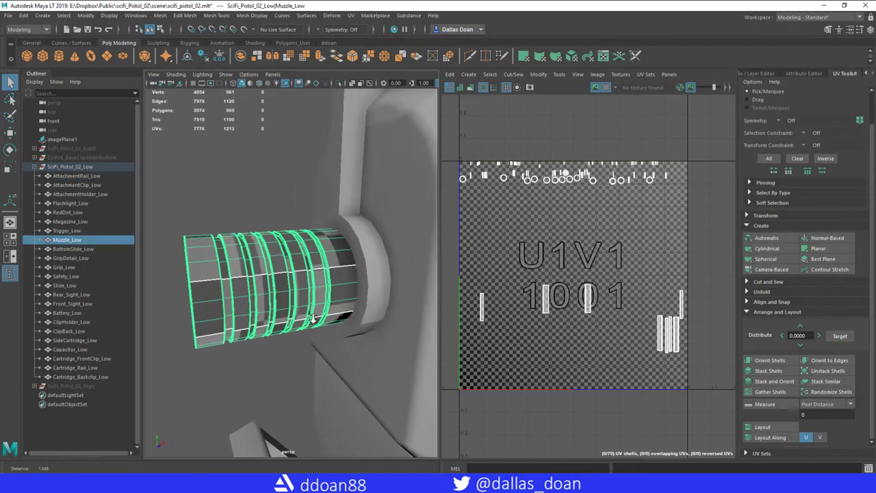
key("space")
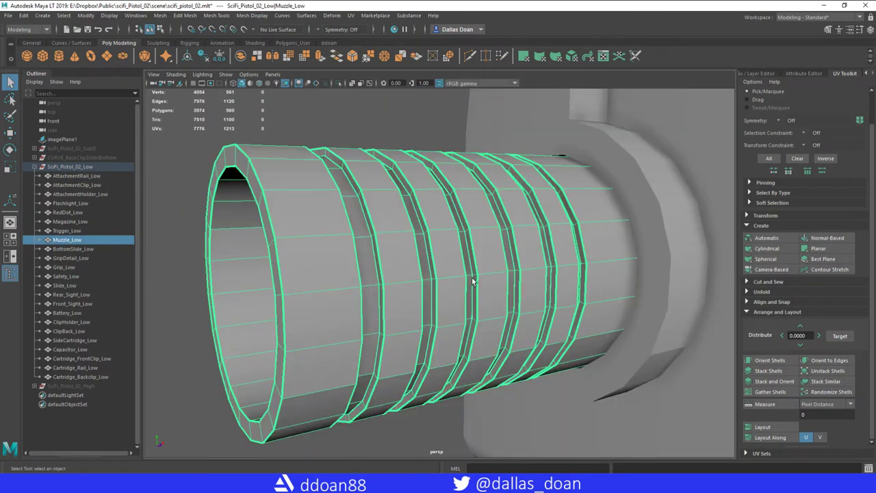
left_click(868, 74)
left_click_drag(377, 245, 356, 226, "alt")
right_click(315, 153)
left_click(314, 130)
Delete the recessed ring of faces that forms the first groove behind the muzzle's front end
left_click_drag(304, 166, 402, 194, "alt")
right_click(402, 194)
left_click(419, 195)
right_click(419, 197, "shift")
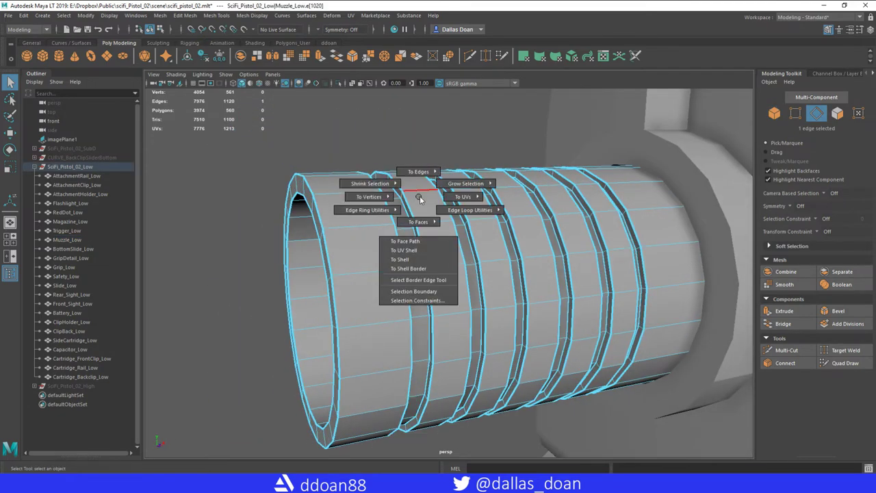
right_click(402, 197, "shift")
left_click(402, 197)
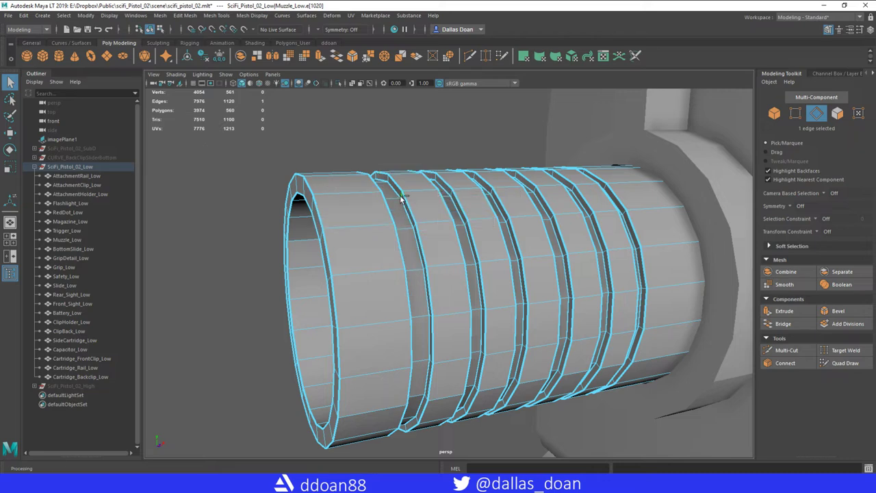
left_click_drag(345, 202, 370, 200, "alt")
left_click_drag(500, 204, 477, 205, "alt")
key("ctrl+z")
key("ctrl+z")
left_click(478, 206)
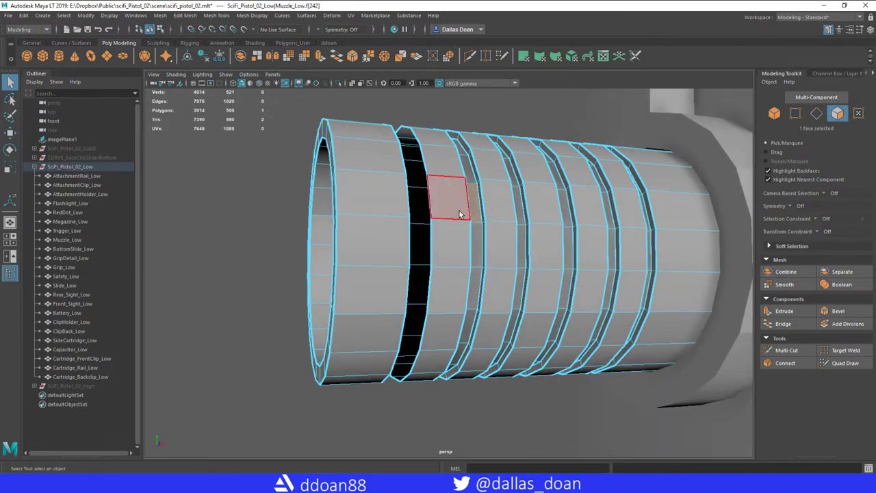
Delete the face rings of the remaining grooves along the muzzle
key("ctrl+z")
left_click_drag(478, 237, 474, 254, "alt")
left_click_drag(499, 224, 361, 207, "alt")
key("ctrl+z")
key("ctrl+z")
left_click(459, 290)
key("ctrl+z")
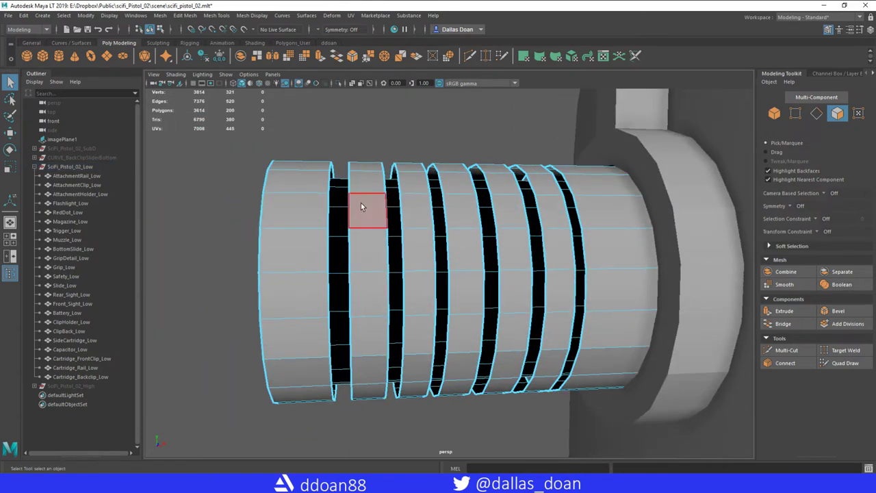
Delete the rib rings between the muzzle's front and rear sections and merge the open borders into one plain tube
key("Delete")
right_click_drag(386, 179, 410, 329, "shift")
left_click_drag(411, 329, 467, 288, "alt")
key("w")
left_click(404, 208)
left_click_drag(403, 208, 434, 245, "alt")
right_click_drag(510, 223, 506, 246, "shift")
Isolate Muzzle_Low, delete the leftover edge loop around its outer surface and show the whole pistol again
key("ctrl+1")
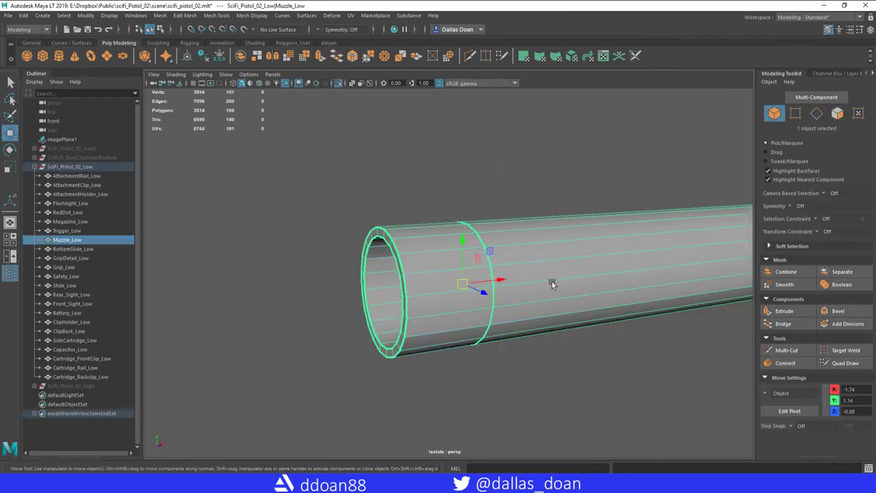
left_click_drag(552, 229, 432, 297, "alt")
key("F8")
key("ctrl+1")
right_click_drag(385, 292, 335, 287, "alt")
left_click_drag(335, 287, 319, 302, "alt")
Switch to Marmoset Toolbag and return the viewport to Main Camera
key("alt+Tab")
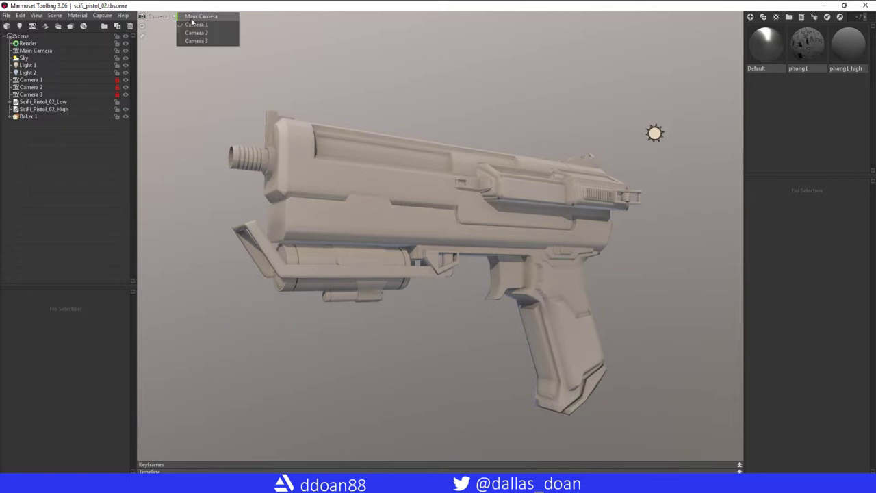
left_click(195, 17)
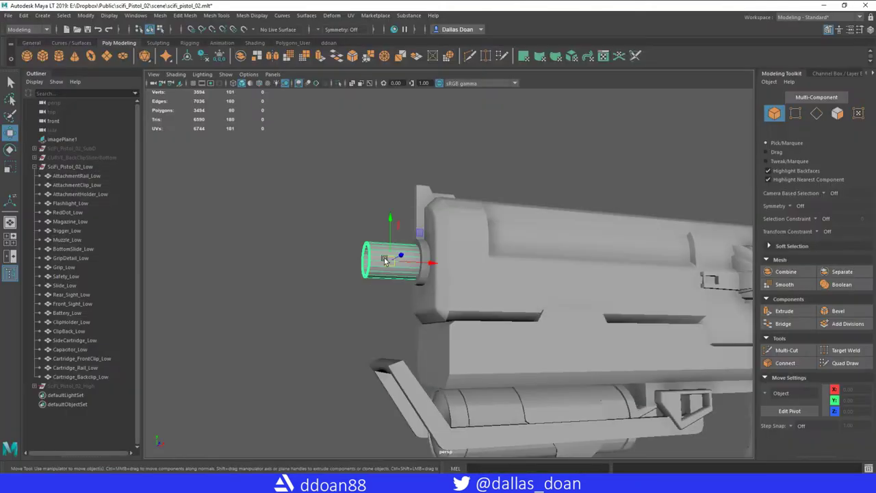
Back in Maya LT, show the UV layout beside the perspective view and isolate the Muzzle_Low mesh
left_click_drag(284, 263, 240, 316, "alt")
left_click(849, 73)
left_click_drag(695, 216, 678, 209, "alt")
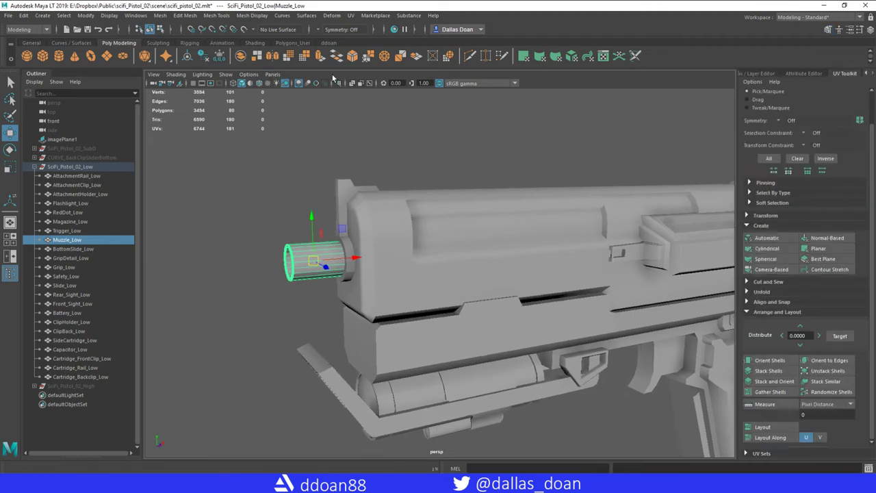
left_click(387, 240)
left_click_drag(315, 267, 291, 266, "alt")
key("ctrl+F11")
key("F8")
key("ctrl+1")
Select the stray ring of vertices around the muzzle's outer surface and remove it
scroll(291, 266, "down", 10)
left_click_drag(199, 228, 358, 329)
right_click_drag(243, 224, 242, 209)
left_click_drag(274, 260, 301, 233, "alt")
scroll(287, 202, "up", 5)
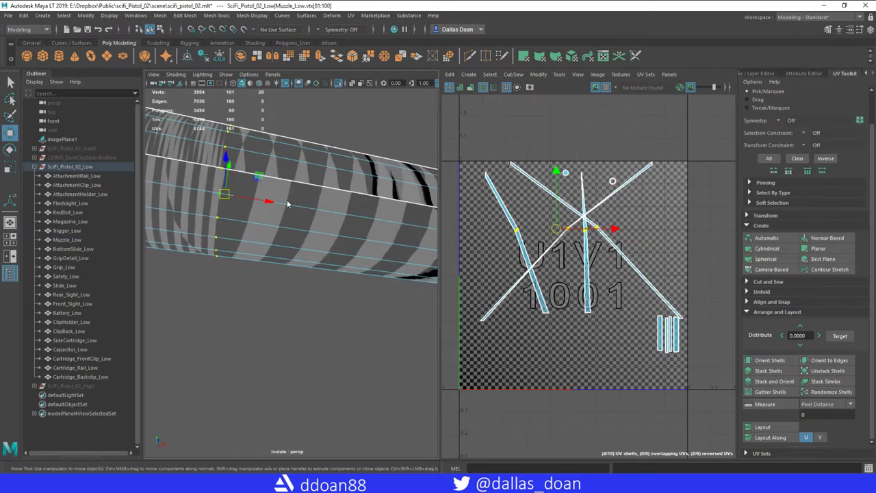
key("ctrl+z")
key("ctrl+z")
key("ctrl+z")
key("ctrl+z")
key("ctrl+z")
key("ctrl+z")
key("ctrl+z")
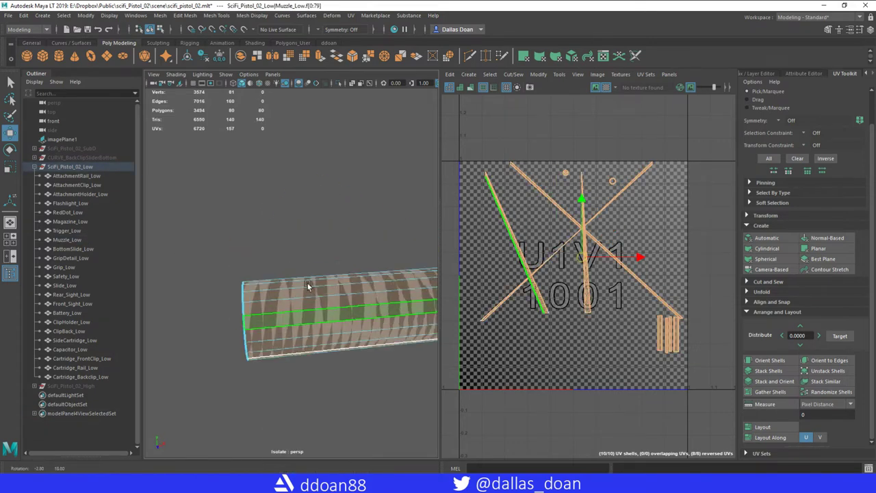
Cut the muzzle's outer UVs along one lengthwise edge and sew the other seams into a single shell
key("ctrl+z")
key("ctrl+z")
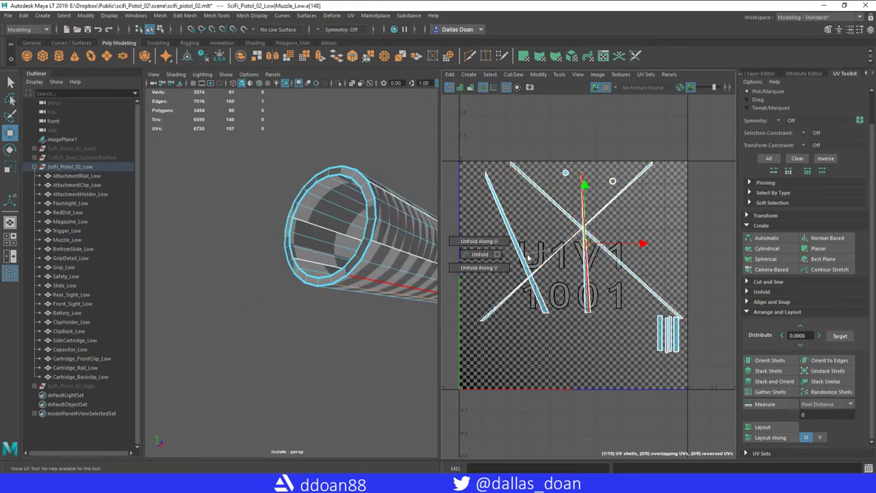
left_click(538, 260)
left_click_drag(322, 288, 362, 301, "alt")
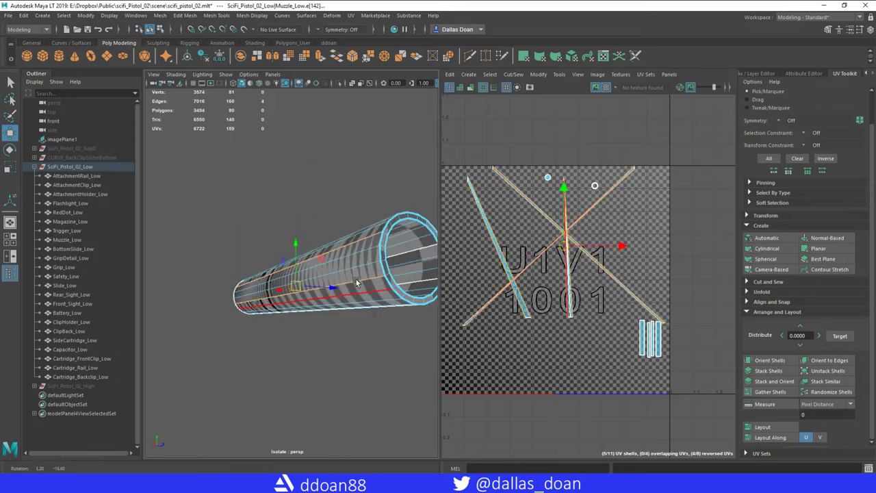
key("ctrl+z")
key("ctrl+z")
key("ctrl+z")
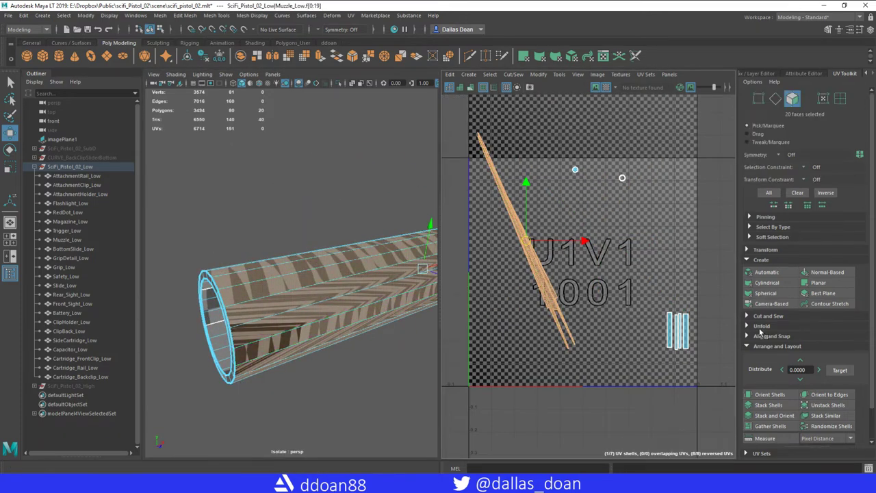
Unfold the muzzle's outer UV shell into a rectangle and place it in the UV tile's upper-left corner
left_click(761, 326)
left_click(763, 321)
key("e")
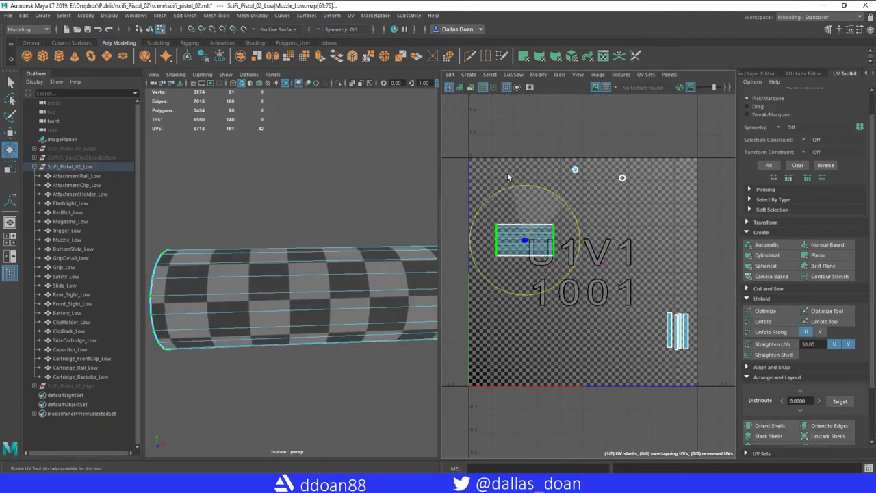
key("w")
left_click_drag(524, 240, 507, 176)
Select the lengthwise seams inside the muzzle and sew the inner UV strips into one shell
mouse_move(295, 295)
left_mouse_down("alt")
mouse_move(302, 274)
mouse_move(291, 278)
left_mouse_up("alt")
left_click(301, 255)
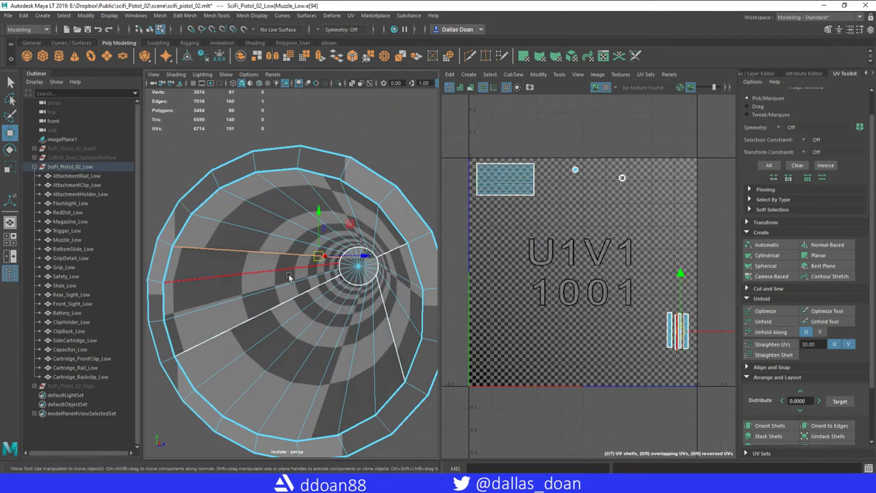
left_click(289, 277, "shift")
scroll(353, 287, "down", 5)
left_click_drag(321, 287, 329, 264, "alt")
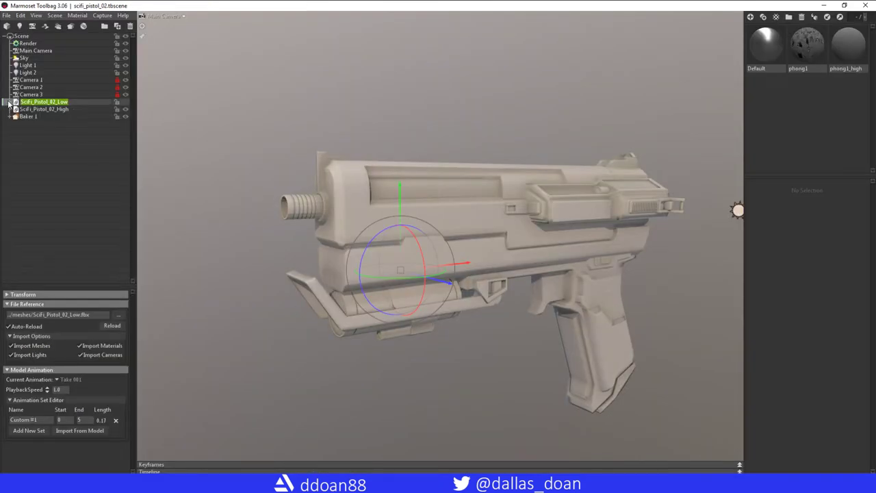
Switch to Marmoset Toolbag and check the SciFi_Pistol_02_Low reference and the Muzzle bake group's low mesh
left_click(9, 103)
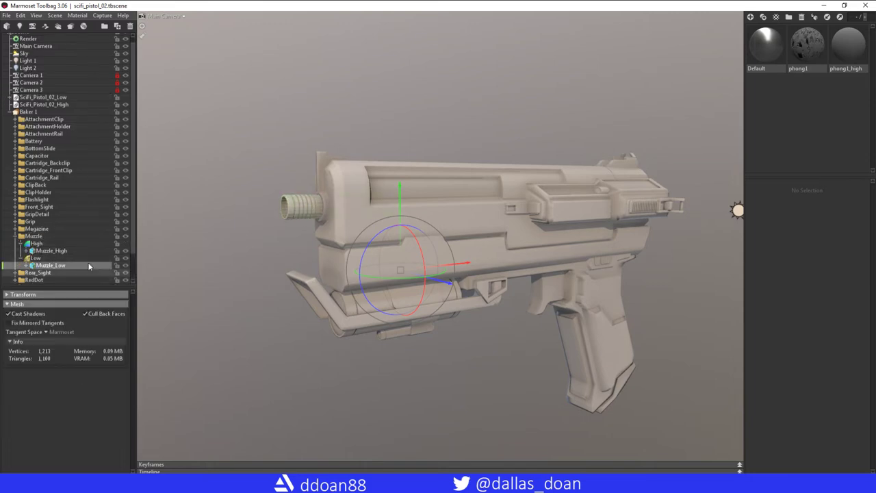
left_click(31, 98)
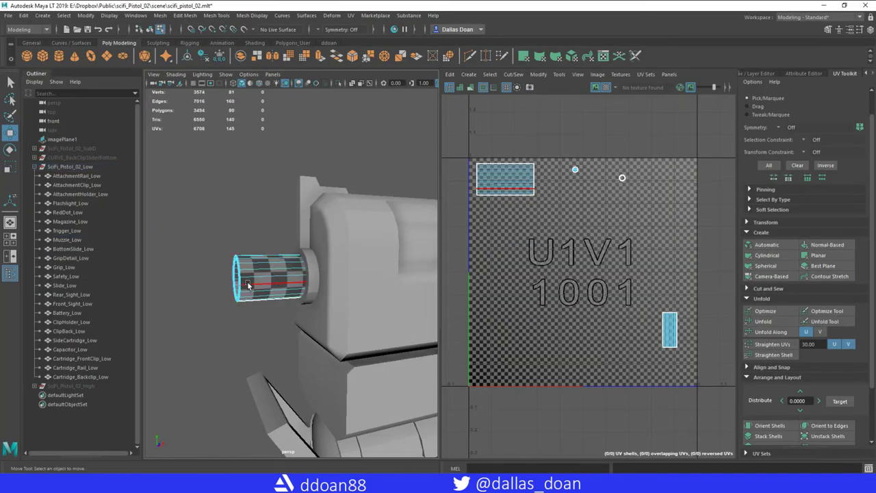
Return Muzzle_Low to object mode and run the UVBE script to harden its edges along the UV borders
key("F8")
left_click(84, 168)
left_click(67, 240)
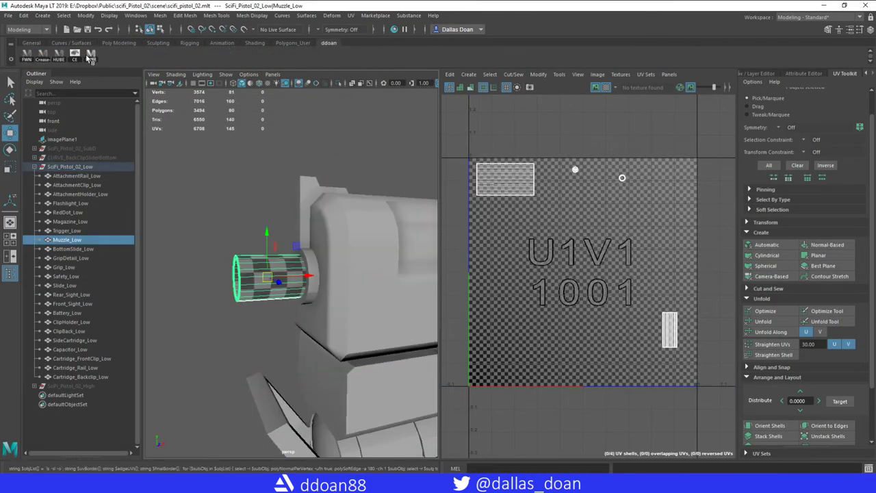
left_click(220, 244)
Export the SciFi_Pistol_02_Low group over the existing low-poly FBX
left_click(70, 167)
left_click(8, 15)
left_click(27, 135)
double_click(289, 165)
Lay out the UVs of all meshes from AttachmentRail_Low to Cartridge_Backclip_Low together, with Prescale set to World
left_click(76, 176)
left_click(81, 377, "shift")
scroll(782, 410, "down", 2)
left_click(762, 427)
left_click(756, 427, "shift")
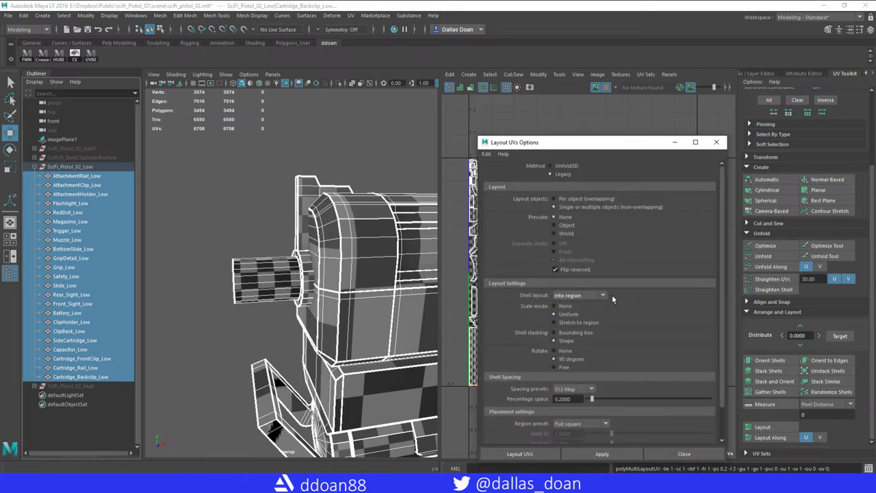
left_click(519, 454)
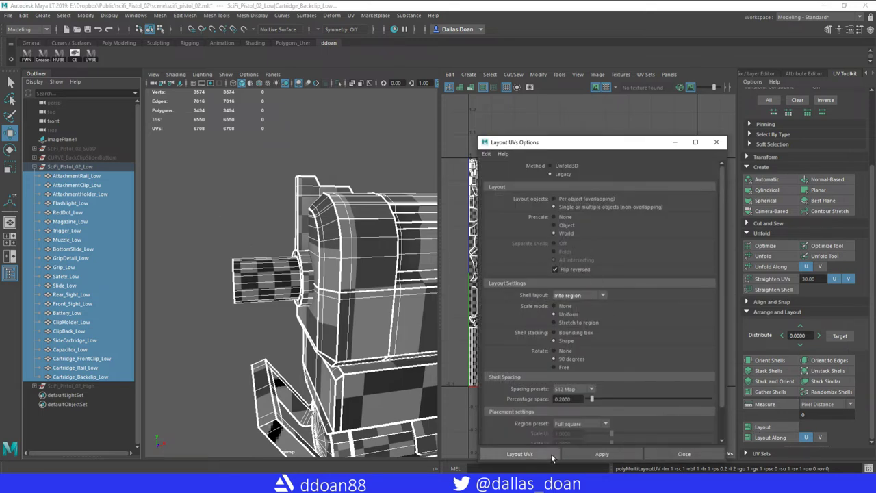
Export the SciFi_Pistol_02_Low group to SciFi_Pistol_02_Low.fbx, replacing the existing file
scroll(297, 329, "down", 3)
left_click(70, 166)
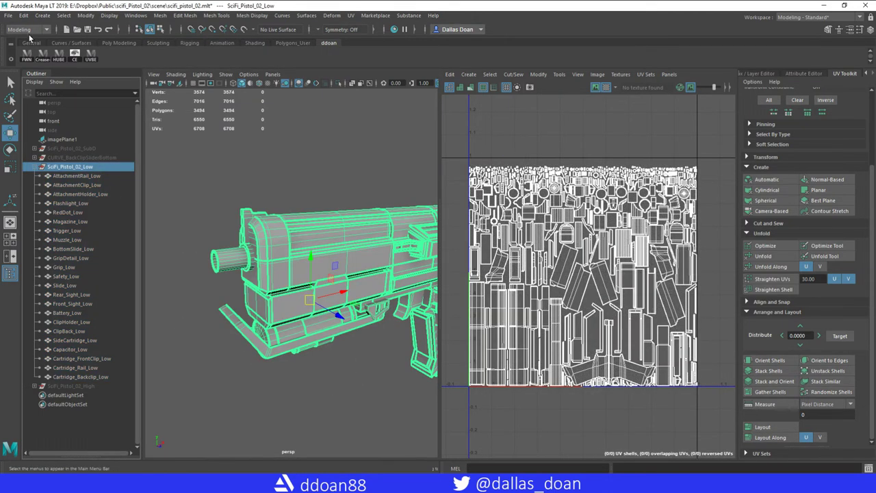
left_click(8, 15)
left_click(48, 166)
left_click(374, 258)
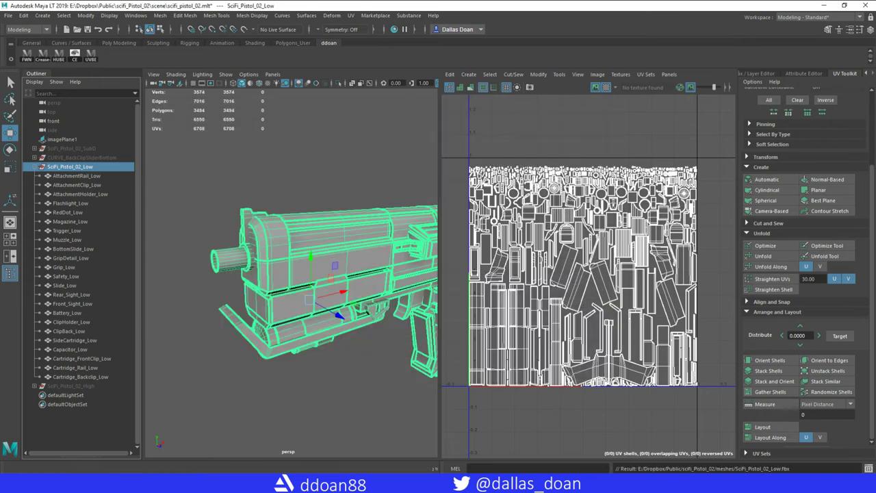
Switch to Marmoset Toolbag, rebake the maps with the updated low mesh and inspect the muzzle and pistol body
key("alt+Tab")
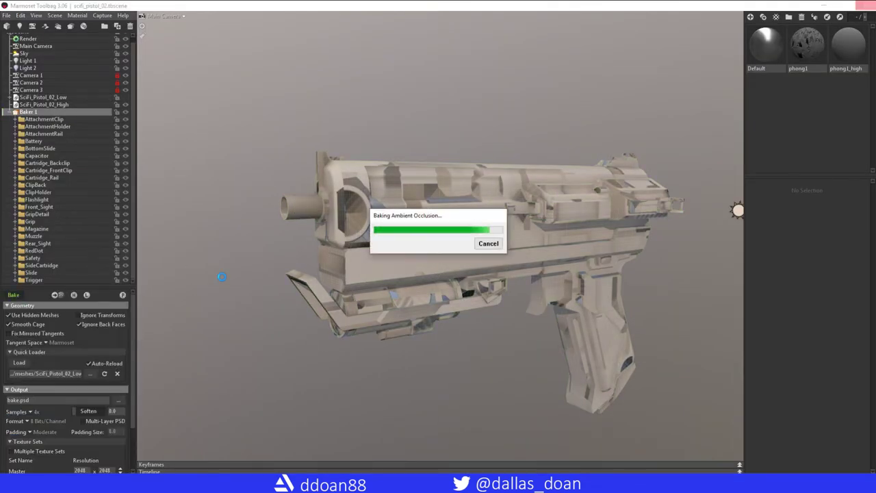
scroll(226, 240, "up", 3)
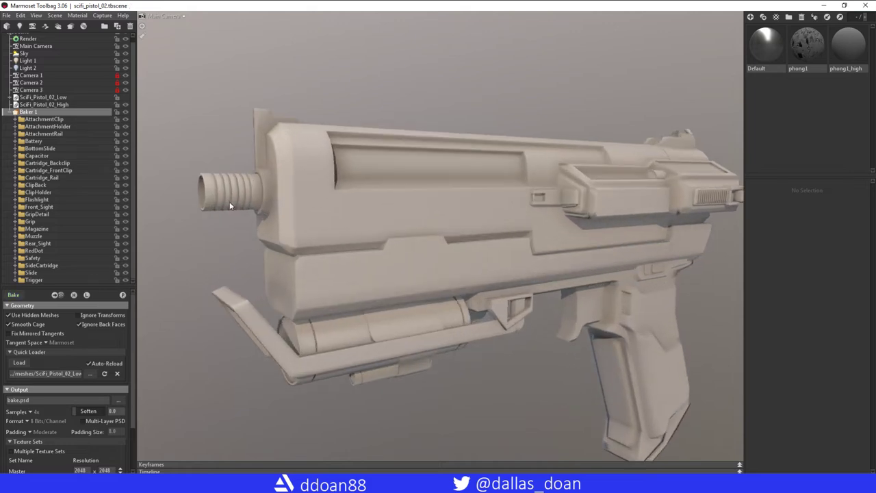
left_click(301, 246)
scroll(349, 276, "up", 3)
scroll(322, 276, "down", 6)
left_click_drag(322, 276, 346, 282)
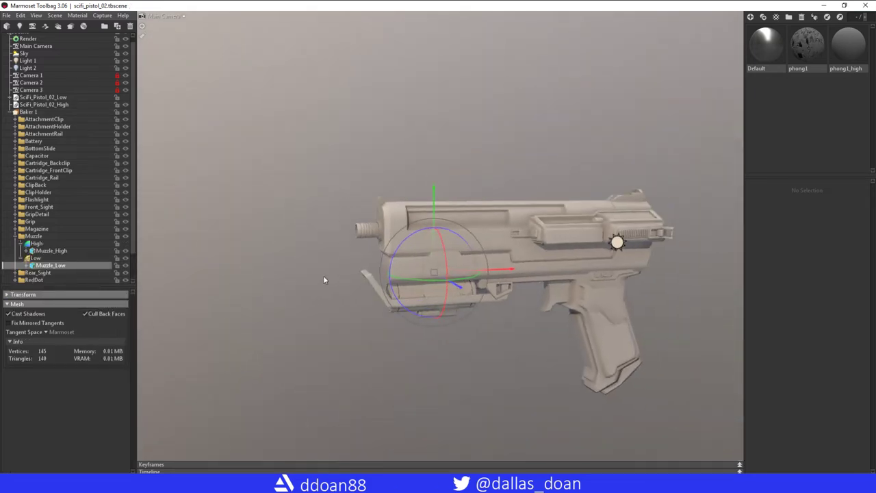
left_click_drag(436, 345, 516, 354)
scroll(542, 328, "up", 3)
left_click_drag(520, 291, 350, 274)
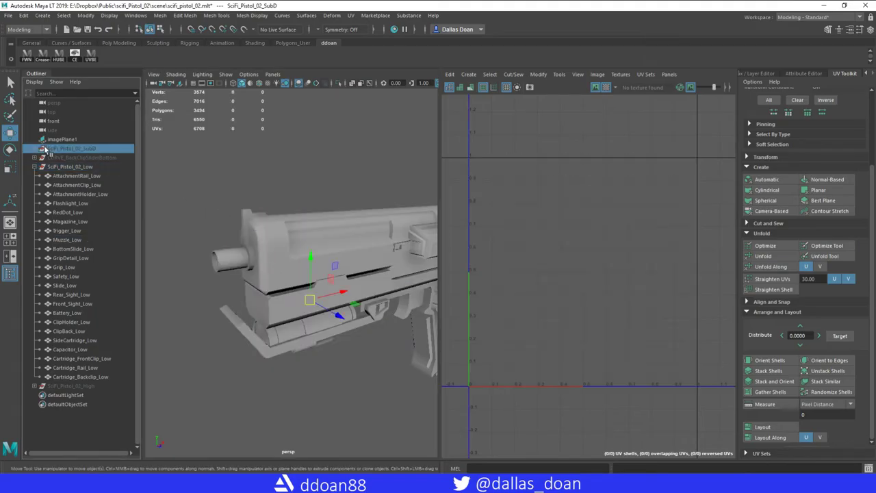
Switch to Maya LT, show the SciFi_Pistol_02_SubD group to examine its muzzle, and hide the group again
left_click(36, 152)
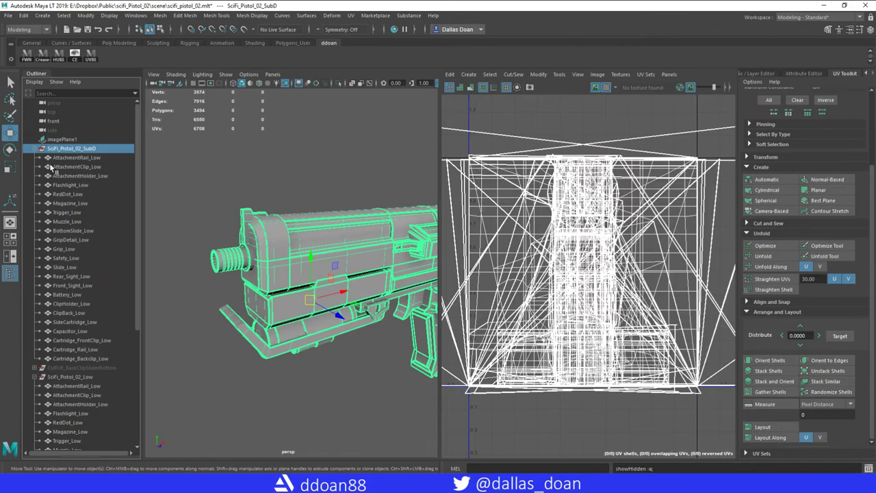
left_click(68, 222)
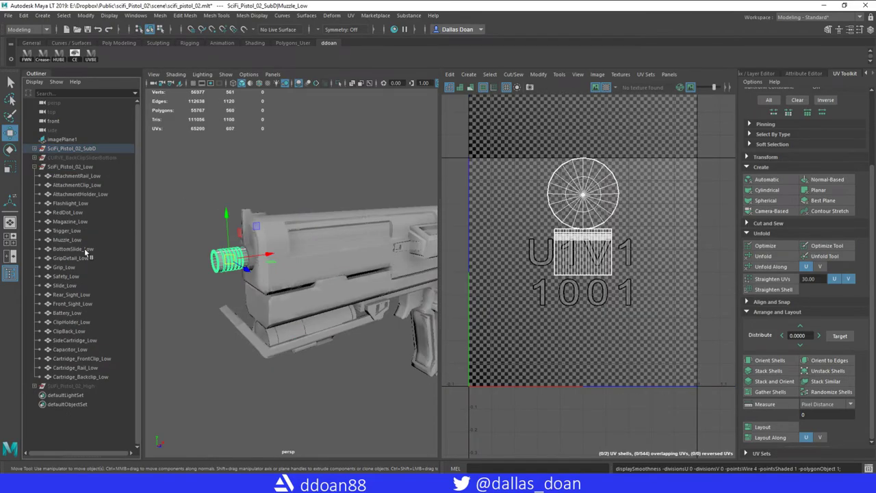
left_click(70, 148)
key("ctrl+h")
Isolate Front_Sight_Low and sew the first UV seam on its barrel ring
left_click(246, 262)
mouse_move(276, 301)
left_mouse_down("alt")
mouse_move(329, 308)
mouse_move(263, 304)
left_mouse_up("alt")
left_click(329, 308)
key("ctrl+1")
left_click_drag(324, 298, 301, 298, "alt")
double_click(300, 298)
left_click(526, 237)
Add further split edges on the front sight's ring to the selection and sew their UVs together
left_click_drag(321, 219, 315, 253, "alt")
left_click(287, 263, "shift")
left_click(296, 299, "shift")
right_click(534, 226, "shift")
left_click(531, 205)
left_click_drag(373, 251, 329, 206, "alt")
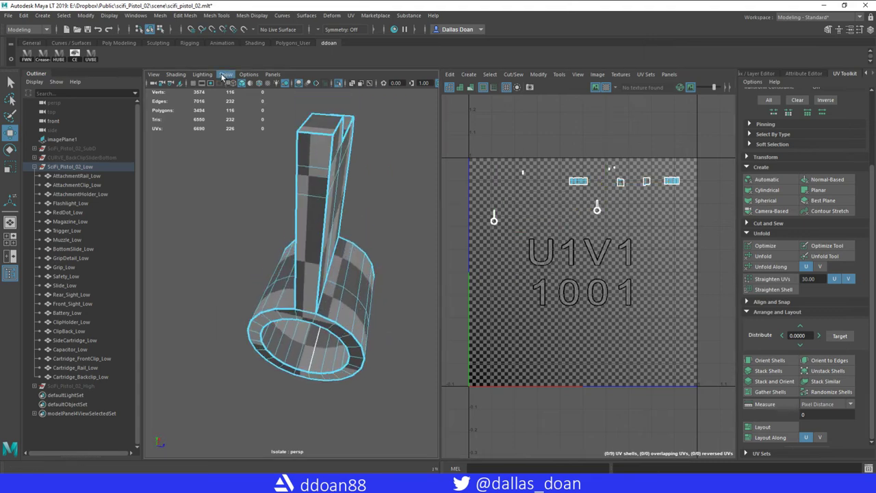
Sew the front sight's remaining small UV shells to their neighbouring shells
left_click(225, 74)
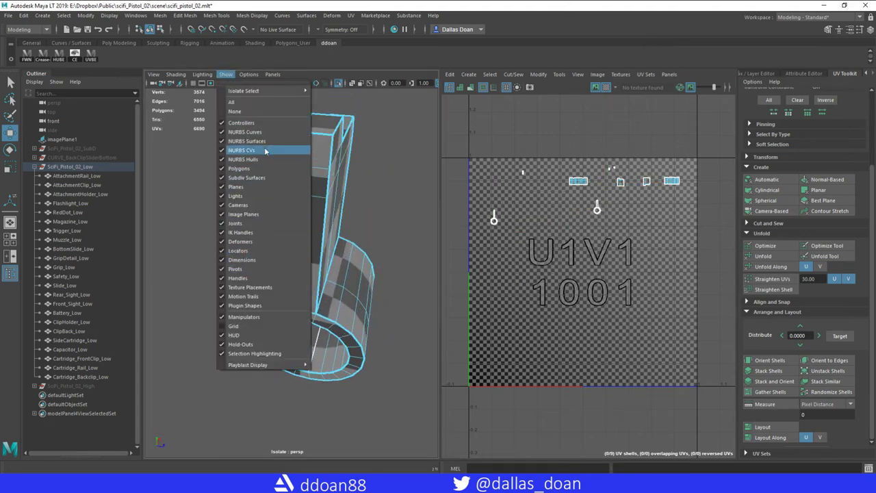
left_click(343, 196)
left_click_drag(343, 240, 275, 296, "alt")
left_click_drag(237, 243, 365, 288, "alt")
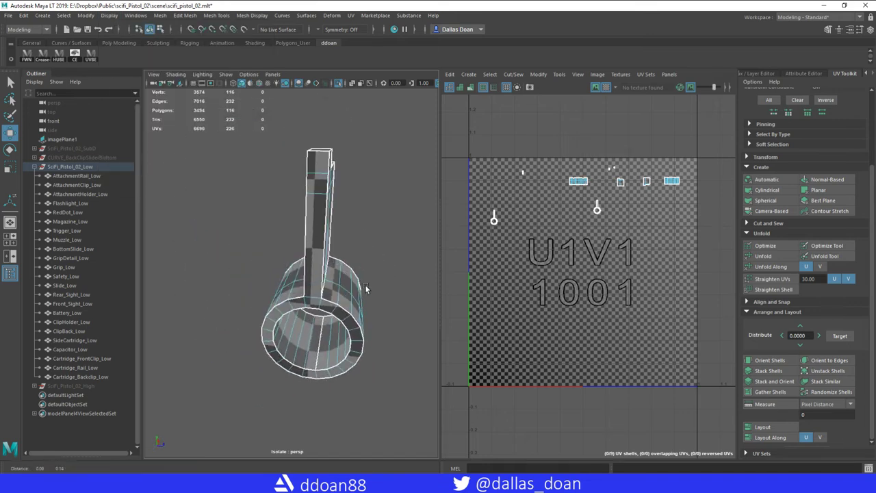
left_click(286, 308, "shift")
left_click_drag(286, 308, 285, 285, "alt")
right_click_drag(542, 207, 576, 223, "shift")
left_click_drag(322, 253, 373, 244, "alt")
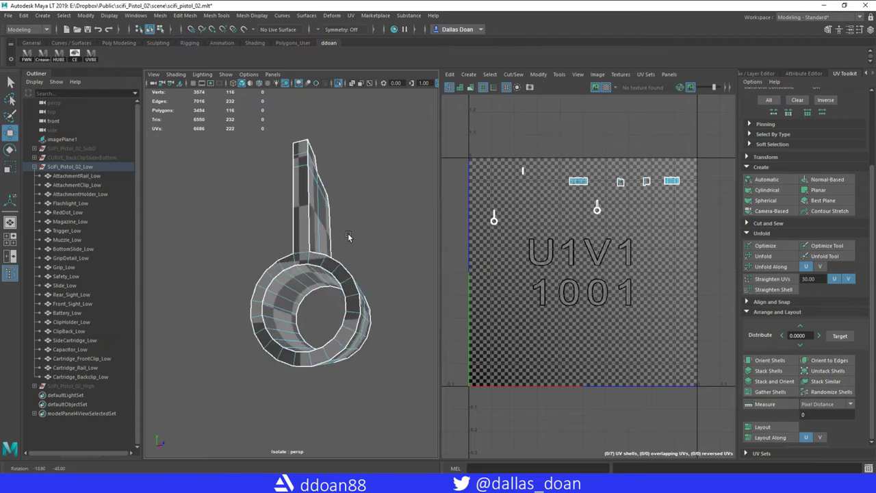
Return the front sight to object mode, end its isolation and hide Front_Sight_Low
key("F8")
left_click_drag(282, 246, 212, 264, "alt")
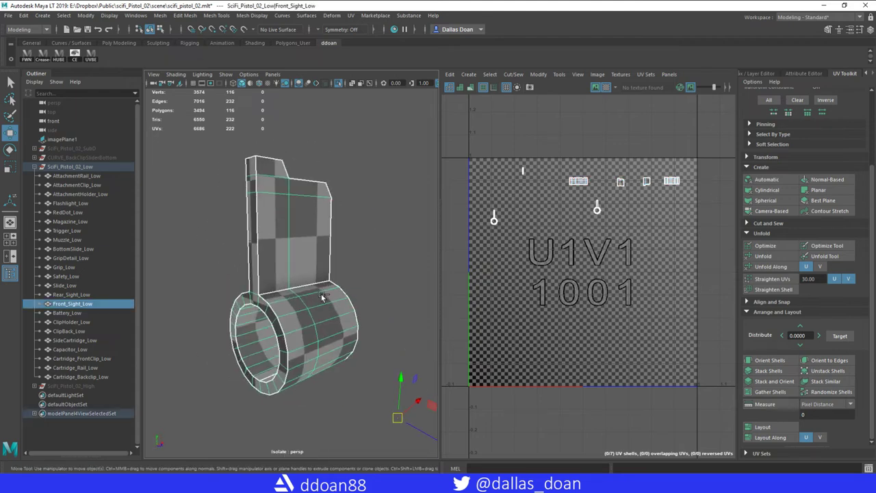
key("ctrl+1")
key("ctrl+h")
Select the rear sight on top of the pistol and isolate Rear_Sight_Low
left_click_drag(328, 290, 287, 246, "alt")
right_click_drag(287, 246, 298, 267, "alt")
left_click_drag(299, 268, 204, 237, "alt")
left_click(363, 276)
key("f")
Select the split edges at the rear sight's raised steps and sew their UVs together
key("F10")
left_click(355, 271)
left_click(355, 271, "shift")
left_click_drag(289, 278, 320, 197, "alt")
left_click_drag(341, 231, 384, 226, "alt")
left_click(352, 245)
right_click_drag(582, 199, 582, 174, "shift")
Sew the UV seams along the edges of the rear sight's raised side blocks
left_click_drag(356, 226, 317, 207, "alt")
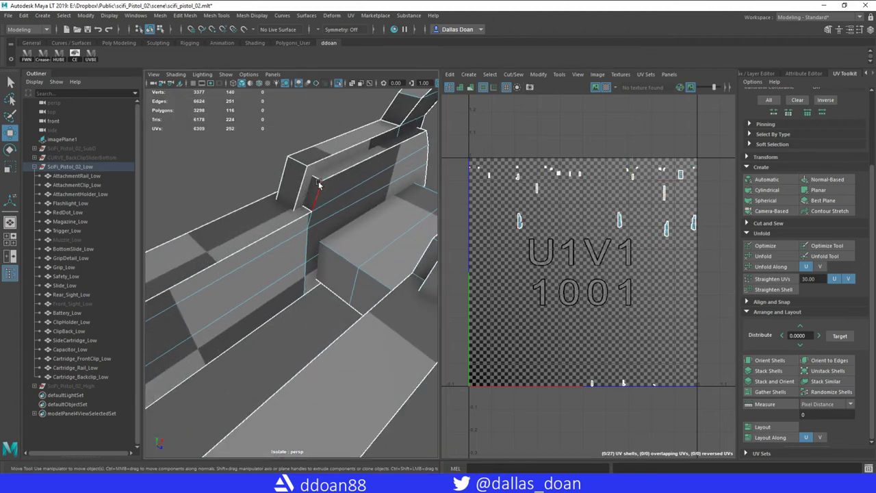
left_click_drag(205, 342, 302, 233, "alt")
scroll(350, 219, "up", 3)
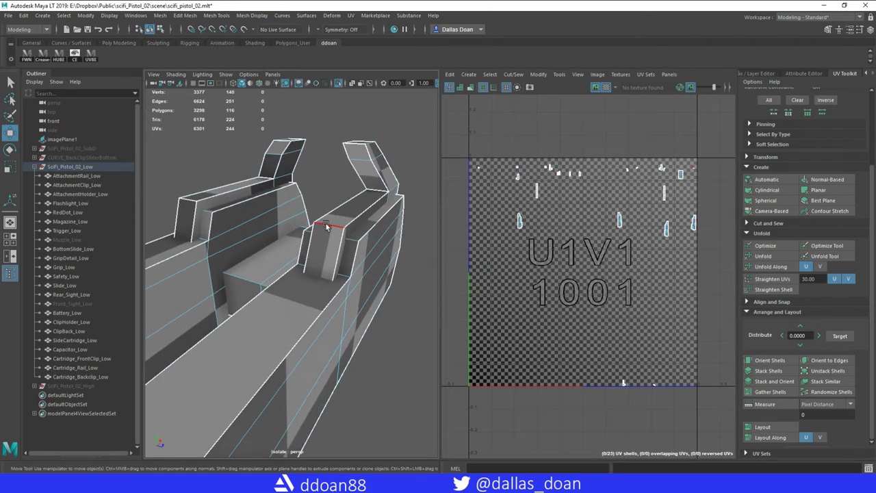
left_click(524, 187)
left_click_drag(342, 260, 396, 234, "alt")
left_click(378, 211, "ctrl")
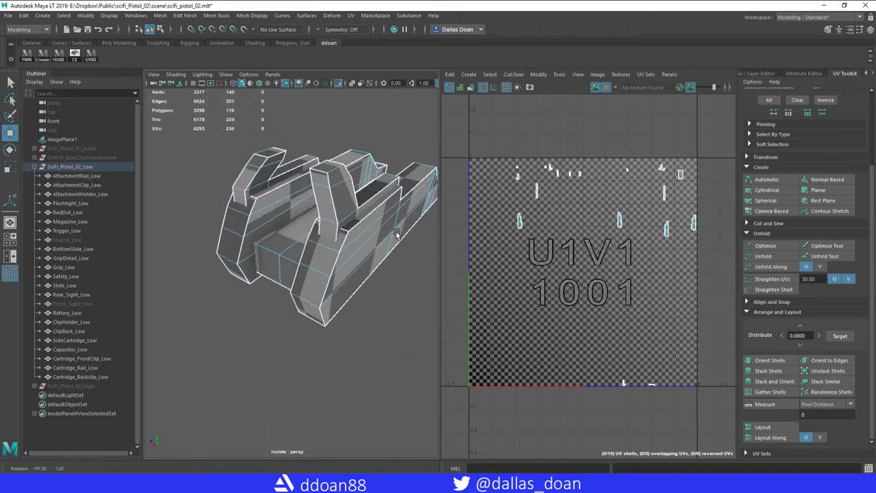
Return the rear sight to object mode, end its isolation and hide Rear_Sight_Low
left_click_drag(255, 253, 153, 249, "alt")
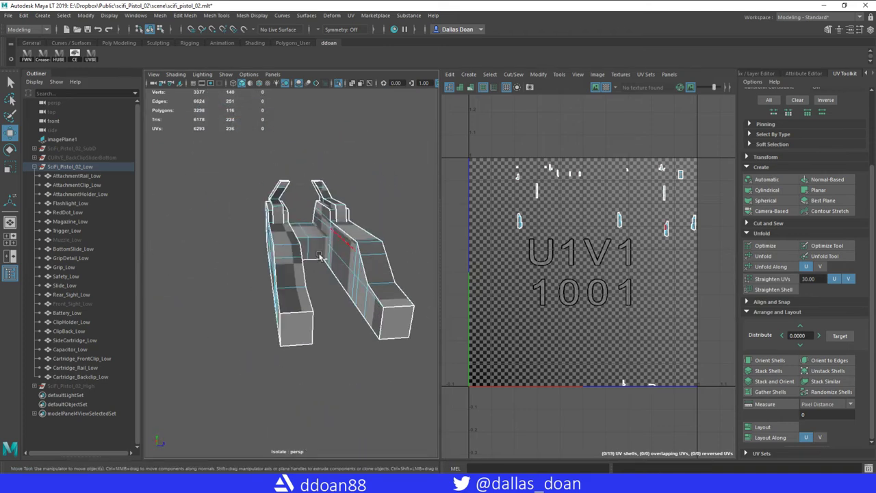
mouse_move(299, 276)
right_mouse_down("alt")
mouse_move(322, 281)
mouse_move(297, 285)
right_mouse_up("alt")
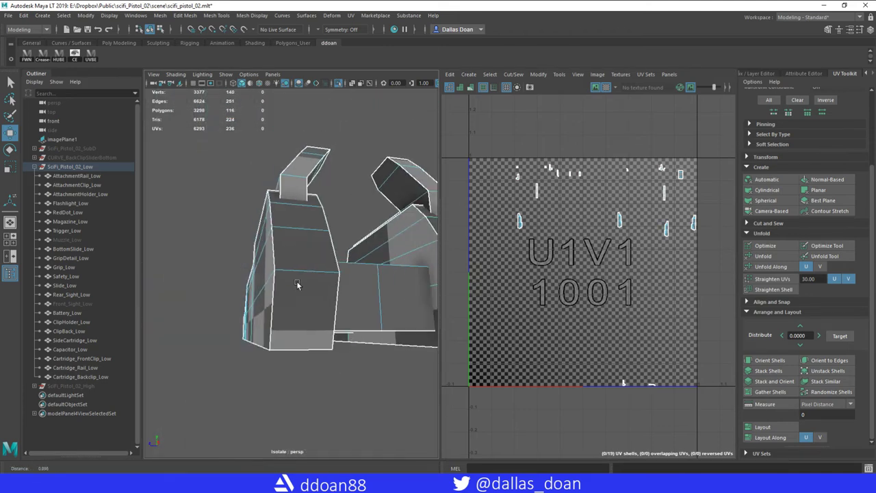
key("F8")
left_click_drag(314, 293, 346, 289, "alt")
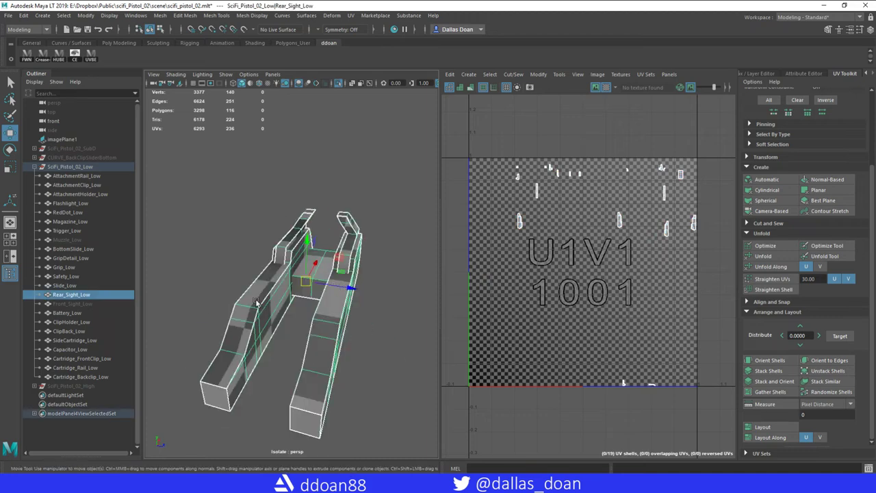
key("f")
scroll(582, 258, "up", 3)
scroll(583, 258, "down", 5)
key("ctrl+1")
scroll(253, 278, "down", 5)
left_click_drag(253, 277, 241, 260, "alt")
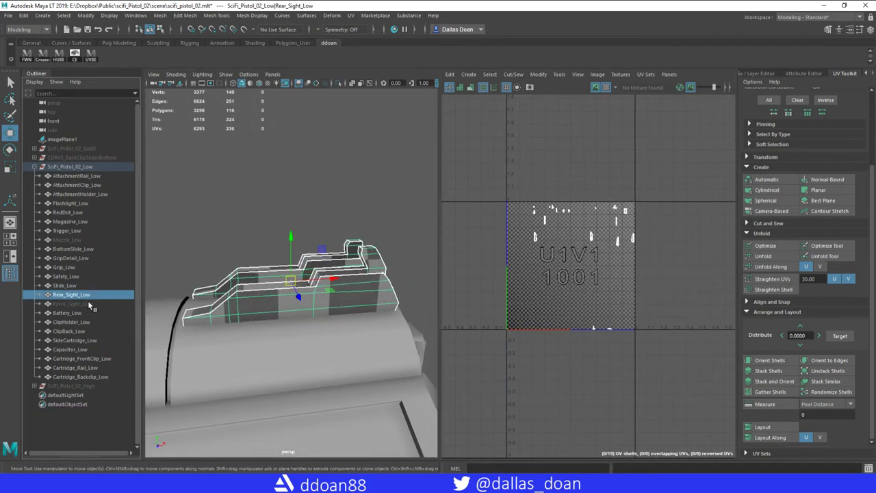
key("ctrl+h")
Select Battery_Low at the back of the pistol and isolate it
left_click_drag(287, 308, 356, 322, "alt")
left_click(398, 334)
key("f")
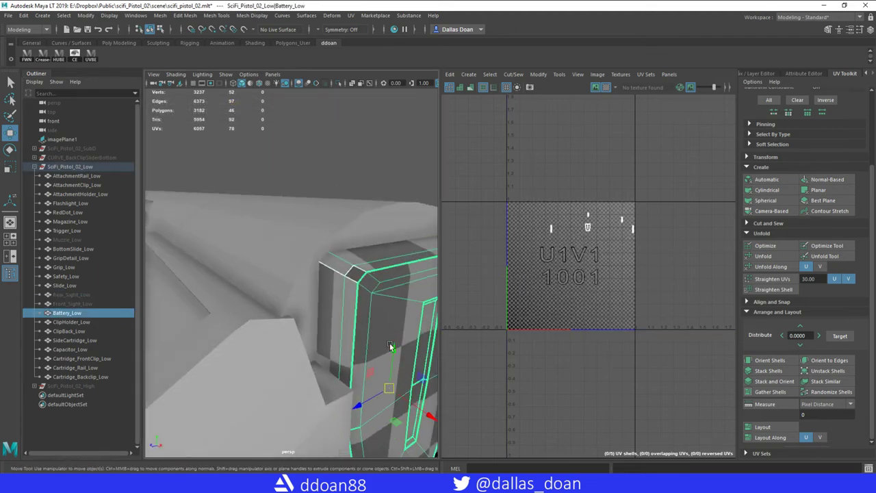
key("ctrl+1")
scroll(351, 295, "up", 5)
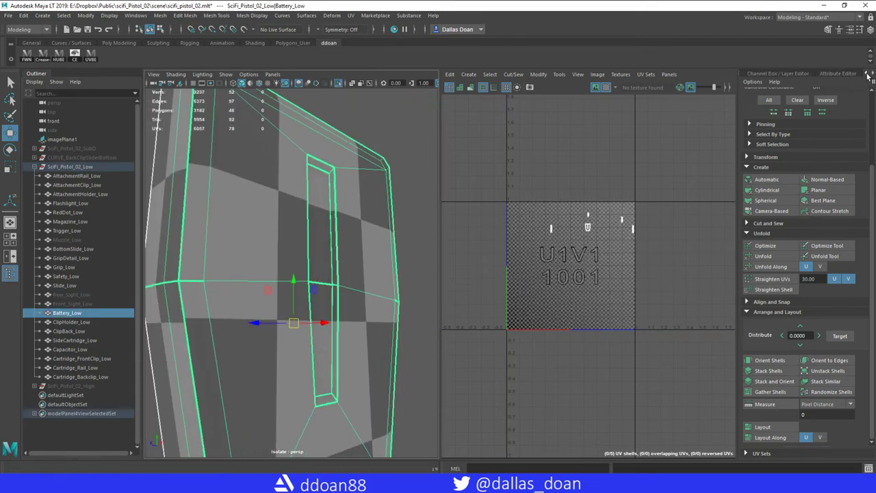
Remove the narrow slot recess from the battery's face with Target Weld from the Modeling Toolkit
left_click(866, 74)
left_click_drag(375, 245, 323, 318, "alt")
left_click_drag(337, 290, 358, 334)
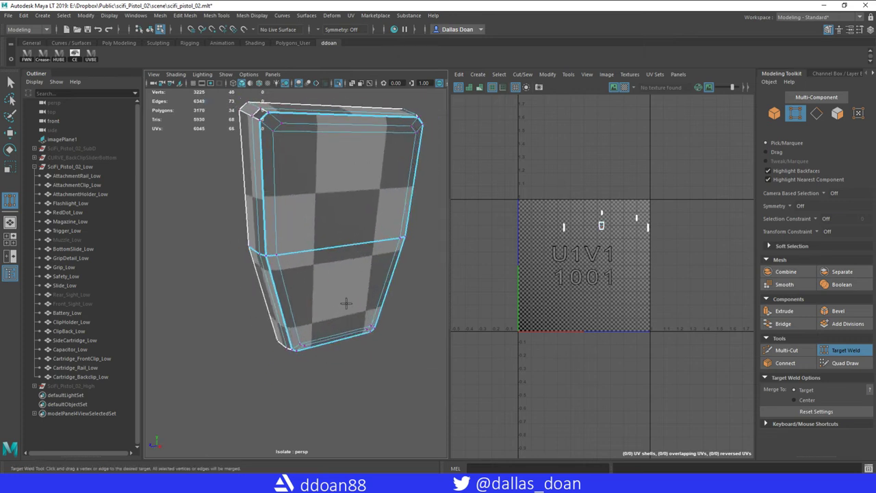
key("F8")
key("w")
Cut the UVs at the battery's lower corner edges and sew the seam along its long side edge
left_click_drag(347, 291, 318, 256, "alt")
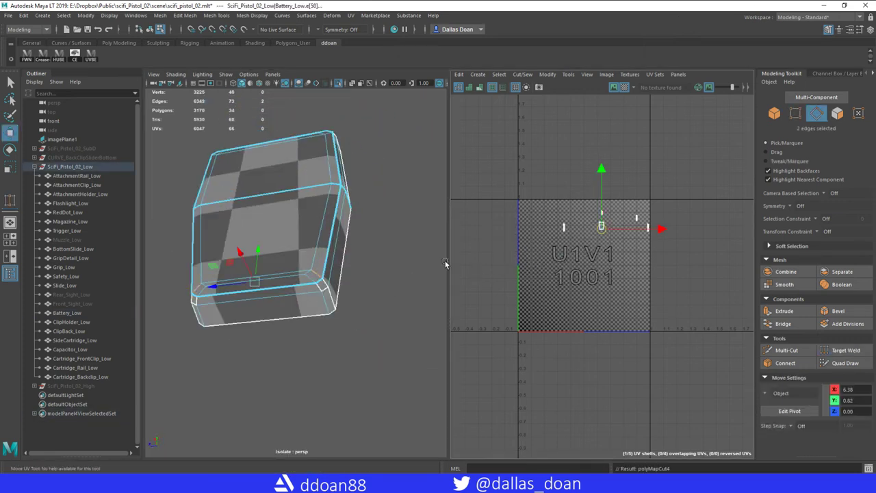
left_click_drag(445, 264, 321, 197, "alt")
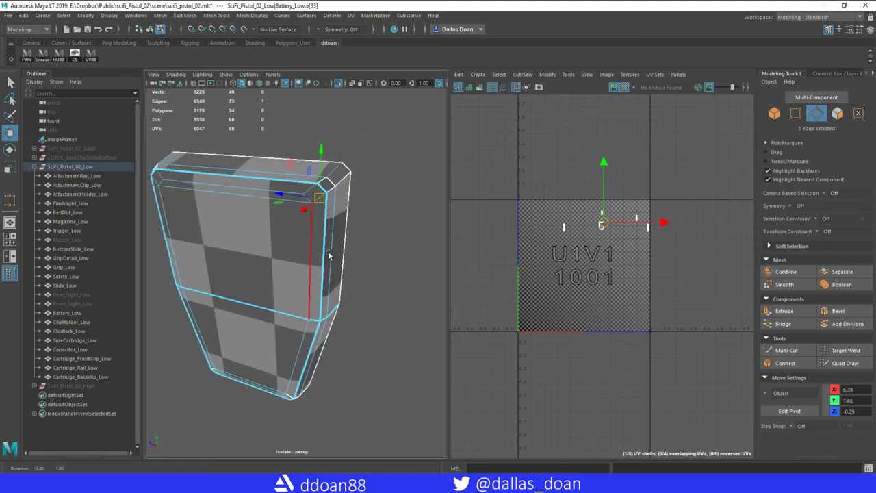
right_click_drag(561, 207, 561, 199, "shift")
left_click_drag(321, 287, 287, 306, "alt")
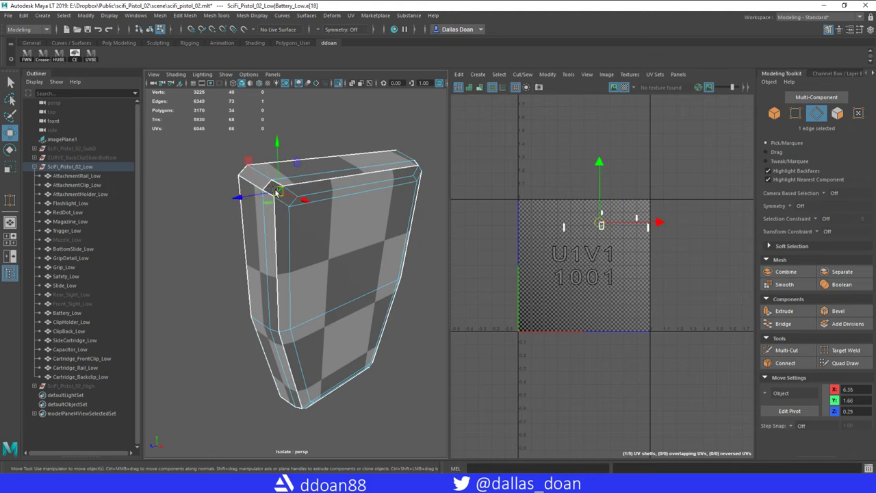
Undo the last battery edit, and sew the UV seams at the battery's bevelled corners
key("ctrl+z")
left_click_drag(276, 193, 277, 212, "alt")
right_click_drag(514, 220, 513, 209, "shift")
left_click_drag(322, 260, 308, 214, "alt")
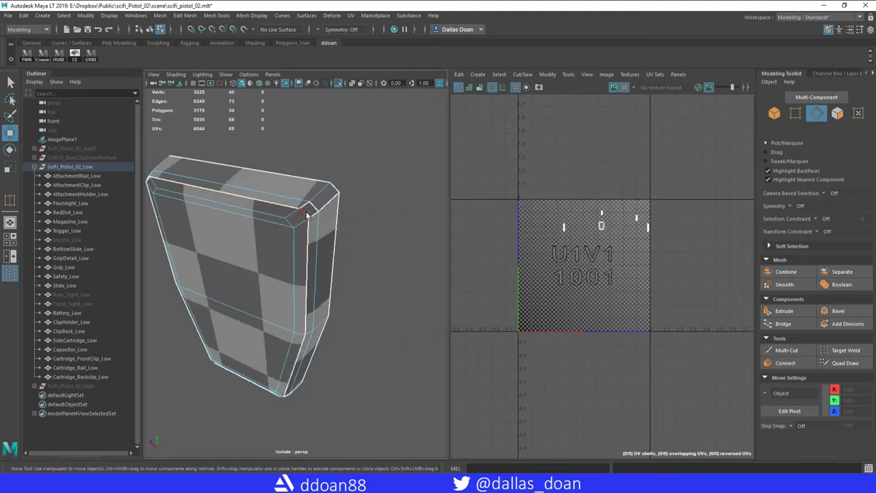
right_click_drag(509, 197, 511, 181, "shift")
left_click_drag(362, 219, 311, 259, "alt")
right_click_drag(536, 220, 538, 206, "shift")
left_click_drag(404, 219, 397, 274, "alt")
Select all UVs of the battery's shell and unfold them as one piece
double_click(311, 291)
scroll(614, 238, "up", 3)
scroll(615, 243, "up", 2)
left_click(577, 204)
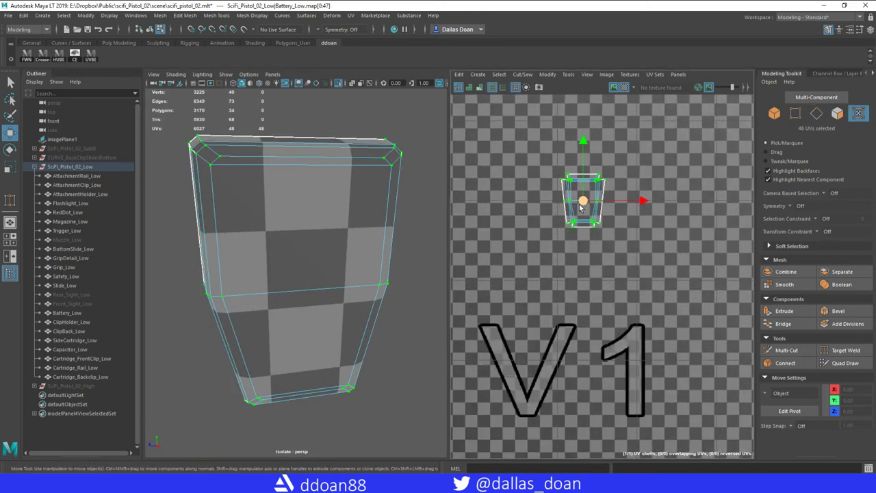
right_click_drag(518, 226, 530, 219, "shift")
left_click_drag(315, 260, 346, 254, "alt")
End the battery's isolation and hide Battery_Low
key("ctrl+1")
scroll(368, 295, "up", 3)
key("ctrl+h")
Show Rear_Sight_Low again to check its UV shells, and hide it once more
left_click(87, 294)
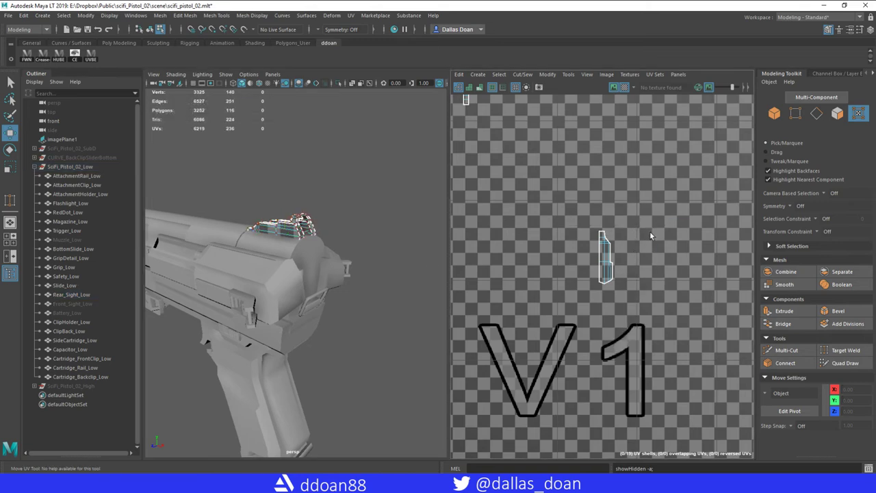
right_click_drag(654, 231, 654, 231)
key("f")
left_click_drag(290, 297, 290, 231, "alt")
key("ctrl+h")
Isolate Cartridge_FrontClip_Low and frame it in the viewport
left_click_drag(295, 287, 264, 280, "alt")
left_click_drag(360, 212, 349, 310, "alt")
key("ctrl+1")
key("f")
Sew the lengthwise UV seams on the cylindrical pin between the cartridge front clip's two bars
left_click_drag(336, 280, 339, 296, "alt")
left_click_drag(390, 250, 408, 281, "alt")
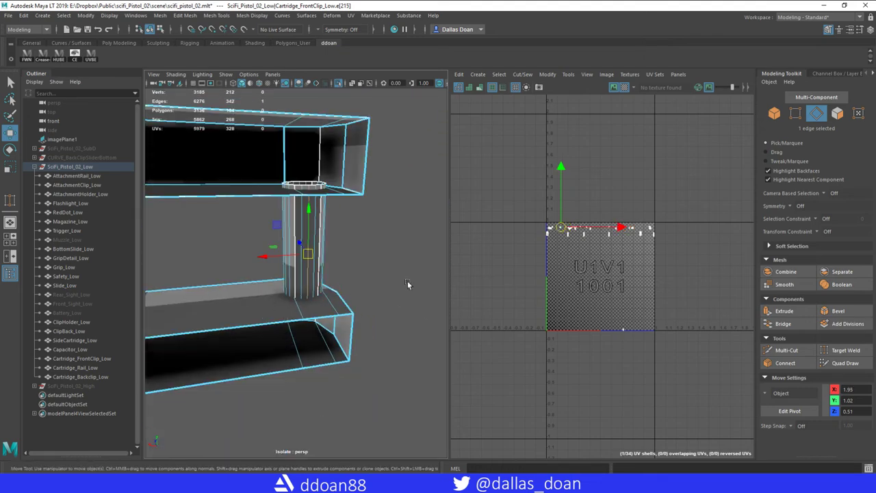
left_click_drag(319, 261, 356, 254, "alt")
right_click_drag(575, 205, 546, 184, "shift")
left_click_drag(356, 274, 338, 285, "alt")
left_click(347, 292)
right_click_drag(524, 214, 518, 206, "shift")
Sew the lengthwise UV seams on the cylindrical pin between the bars of the opposite front clip
left_click_drag(356, 274, 367, 292, "alt")
scroll(366, 291, "up", 5)
left_click_drag(312, 303, 339, 276, "alt")
left_click(313, 274)
left_click(340, 266, "shift")
scroll(273, 284, "up", 5)
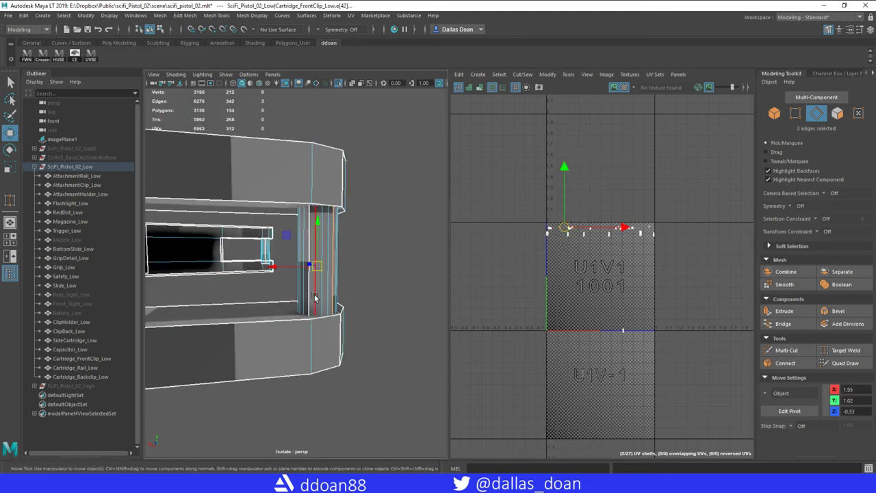
Sew the vertical UV seams on the bars' rounded ends, unfold all the front clip's UVs, and check the shell at the tile's lower edge
left_click(240, 283)
left_click_drag(240, 284, 327, 320, "alt")
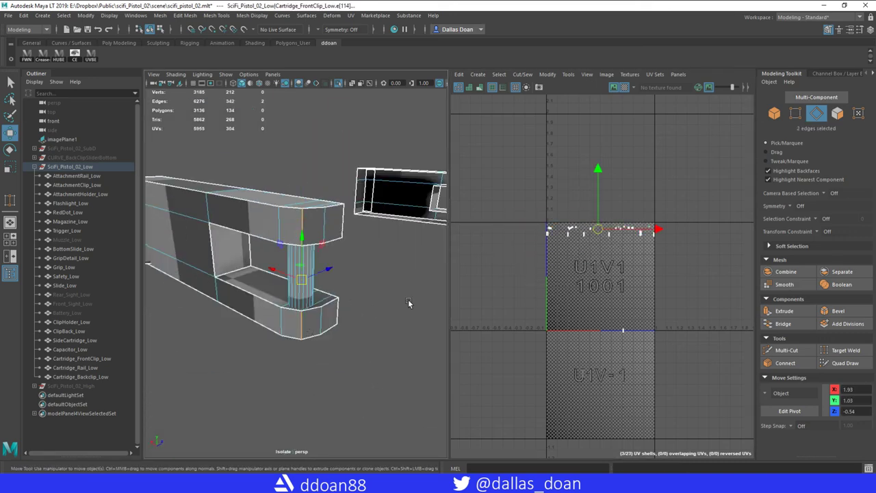
right_click_drag(631, 313, 559, 313, "shift")
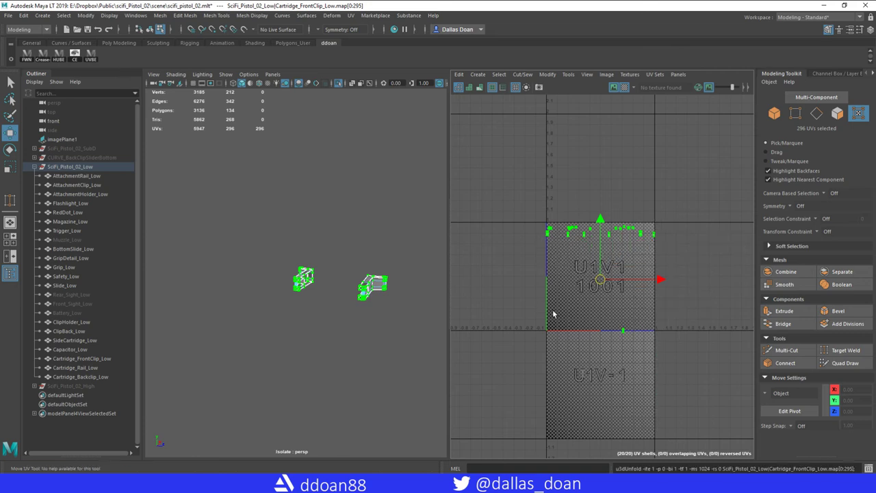
left_click_drag(340, 337, 349, 335, "alt")
left_click_drag(606, 322, 638, 338)
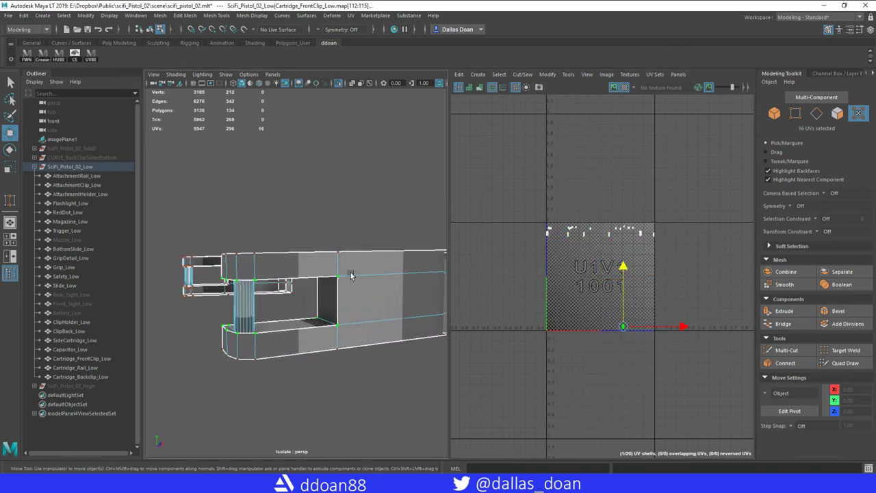
Return to object selection and hide Cartridge_FrontClip_Low
key("F8")
left_click_drag(397, 301, 378, 323, "alt")
left_click(153, 280)
key("ctrl+z")
key("ctrl+h")
Show Rear_Sight_Low, Front_Sight_Low and Battery_Low, end the isolation, and hide the three parts again
left_click(86, 295)
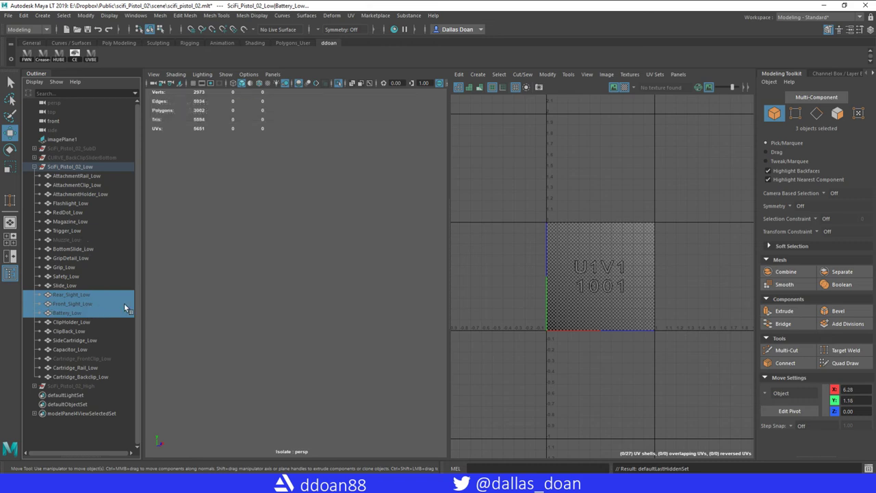
left_click_drag(301, 285, 313, 300, "alt")
key("ctrl+1")
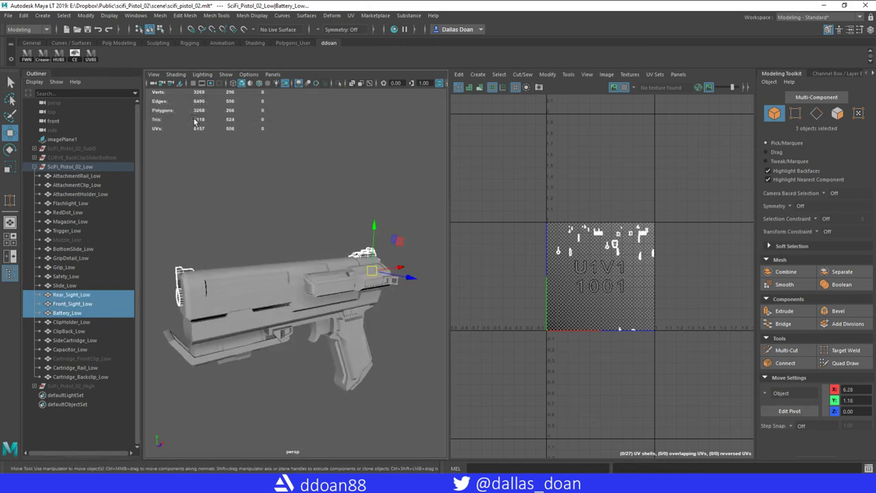
key("ctrl+h")
Select Capacitor_Low and frame it from inside the pistol body
scroll(307, 316, "up", 5)
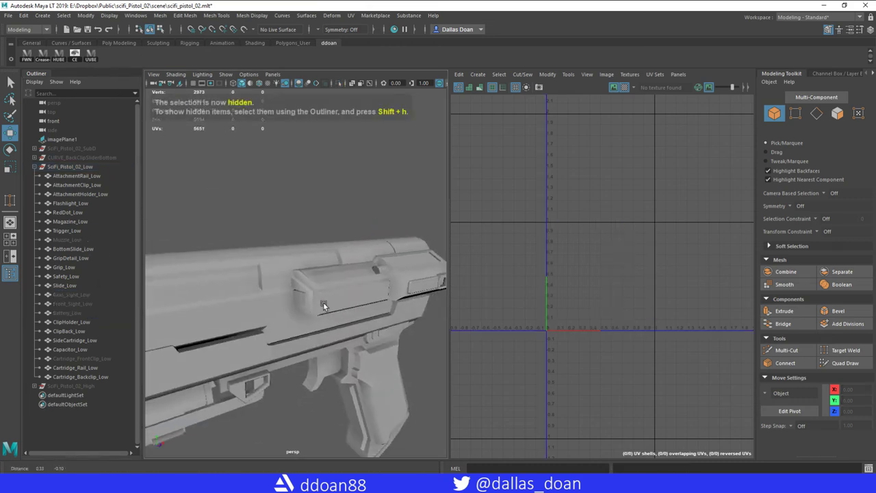
left_click(370, 295)
key("f")
mouse_move(368, 305)
left_mouse_down("alt")
mouse_move(334, 314)
mouse_move(360, 331)
mouse_move(396, 334)
mouse_move(380, 310)
left_mouse_up("alt")
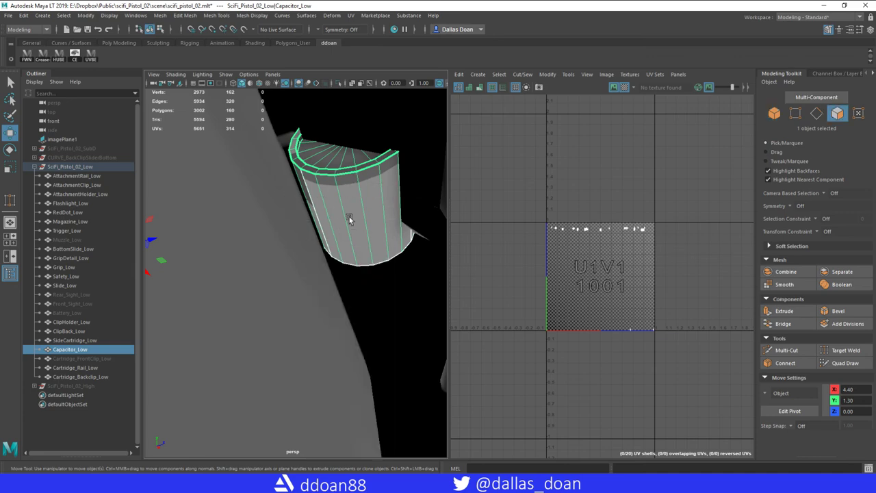
Delete the capacitor's side-wall and rim faces that are hidden inside the pistol body
left_click_drag(365, 236, 399, 257, "alt")
double_click(361, 239, "shift")
key("Delete")
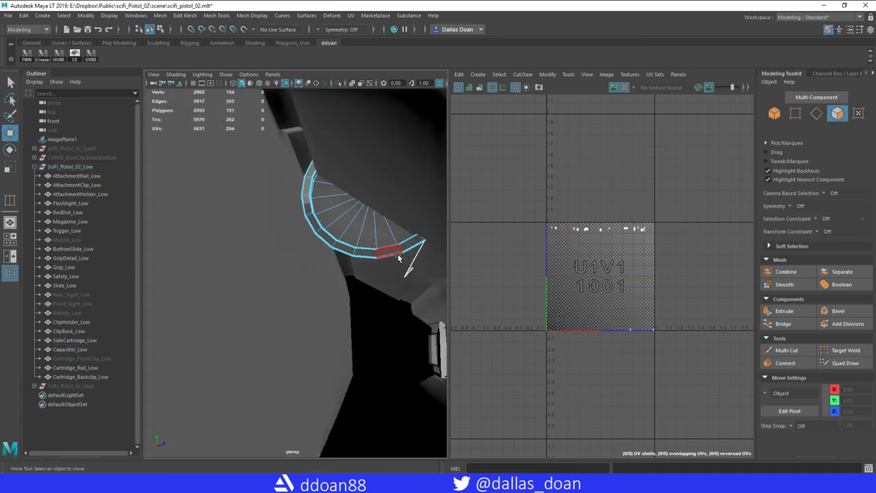
double_click(308, 216, "shift")
left_click_drag(308, 216, 318, 262, "alt")
key("Delete")
double_click(281, 260, "shift")
key("Delete")
double_click(281, 232, "shift")
left_click_drag(281, 233, 293, 331, "alt")
key("Delete")
left_click(400, 200)
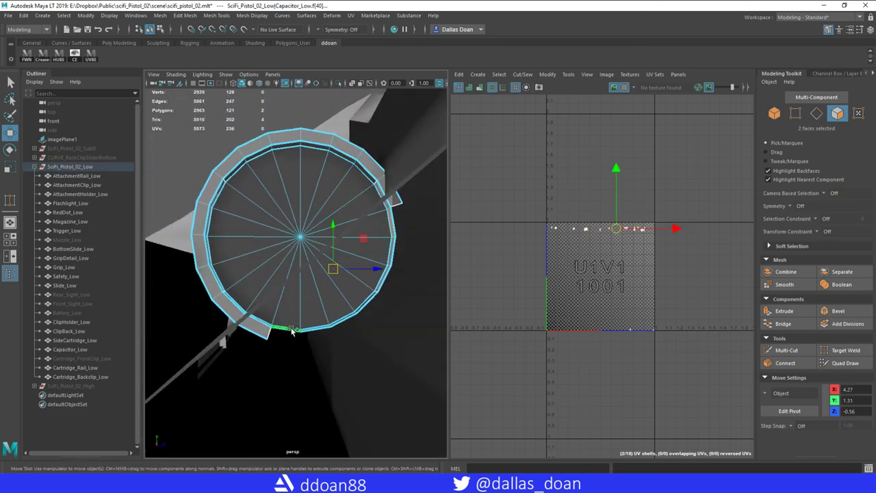
Isolate Capacitor_Low and sew the first of its UV seam edges
key("F8")
mouse_move(354, 314)
left_mouse_down("alt")
mouse_move(256, 318)
mouse_move(240, 334)
mouse_move(342, 315)
left_mouse_up("alt")
key("shift+i")
key("F10")
left_click(322, 205)
left_click_drag(322, 205, 356, 226, "alt")
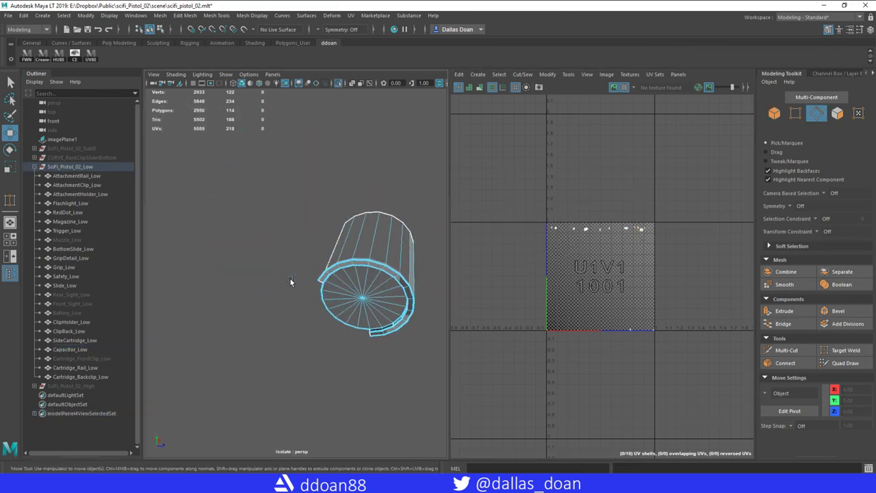
right_click_drag(268, 243, 261, 260)
left_click_drag(260, 261, 300, 207, "alt")
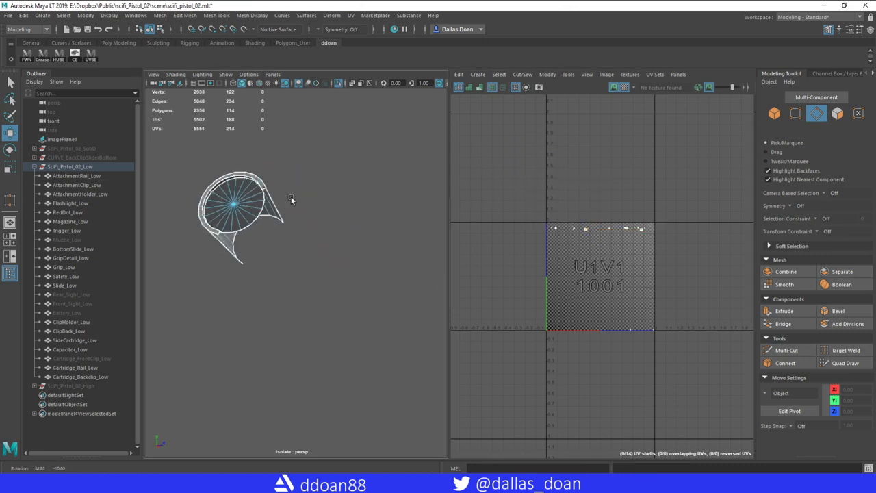
Sew the short UV seam edges across the inner lip of the capacitor's curved rim
scroll(317, 277, "up", 3)
left_click(293, 153)
scroll(249, 313, "up", 2)
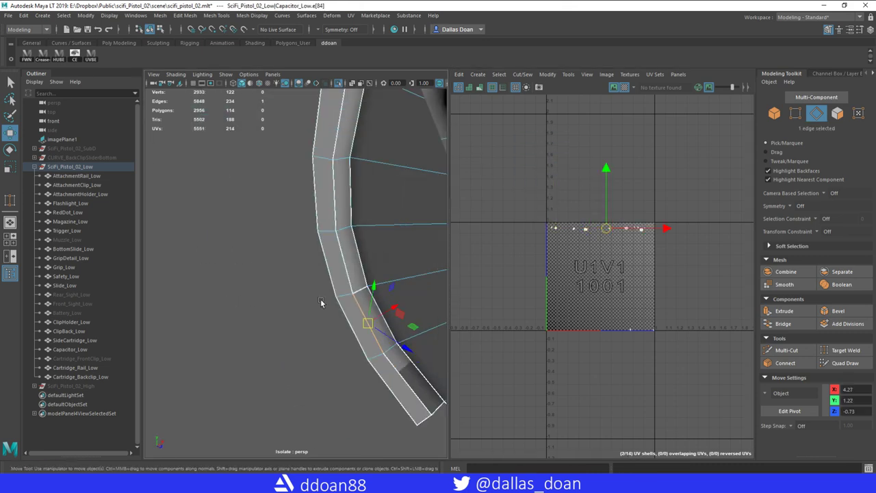
left_click_drag(365, 291, 315, 277, "alt")
scroll(356, 328, "up", 2)
left_click(383, 369)
scroll(309, 275, "down", 2)
scroll(310, 276, "up", 3)
left_click(336, 261, "shift")
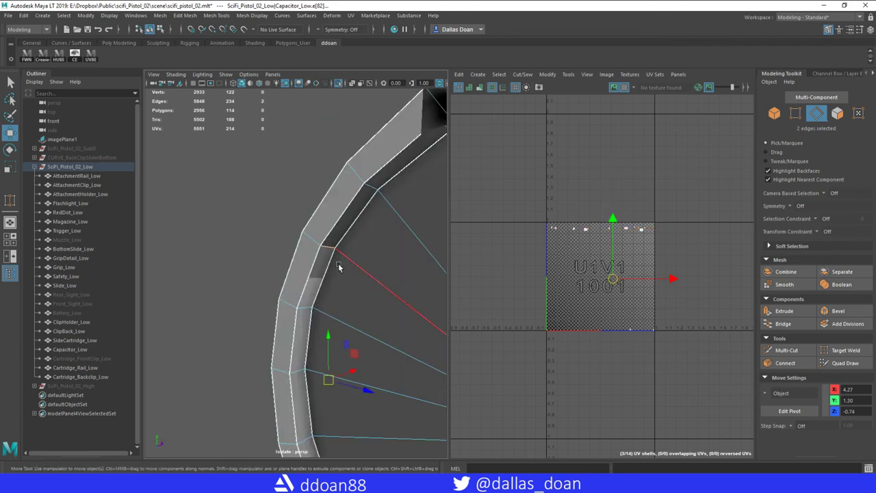
scroll(336, 248, "down", 2)
mouse_move(336, 248)
left_mouse_down("alt")
mouse_move(355, 226)
mouse_move(329, 238)
left_mouse_up("alt")
right_click(358, 195)
Sew the remaining split UV edges along the other stretch of the capacitor's rim
left_click(240, 395)
left_click(240, 396)
mouse_move(316, 288)
left_mouse_down("alt")
mouse_move(324, 280)
mouse_move(311, 234)
mouse_move(308, 289)
left_mouse_up("alt")
scroll(308, 289, "up", 5)
left_click(235, 270, "shift")
left_click_drag(235, 270, 301, 226, "alt")
scroll(301, 287, "up", 2)
right_click(590, 278, "shift")
left_click(587, 254)
End the capacitor's isolation and unfold all of its UVs
left_click_drag(391, 274, 413, 265, "alt")
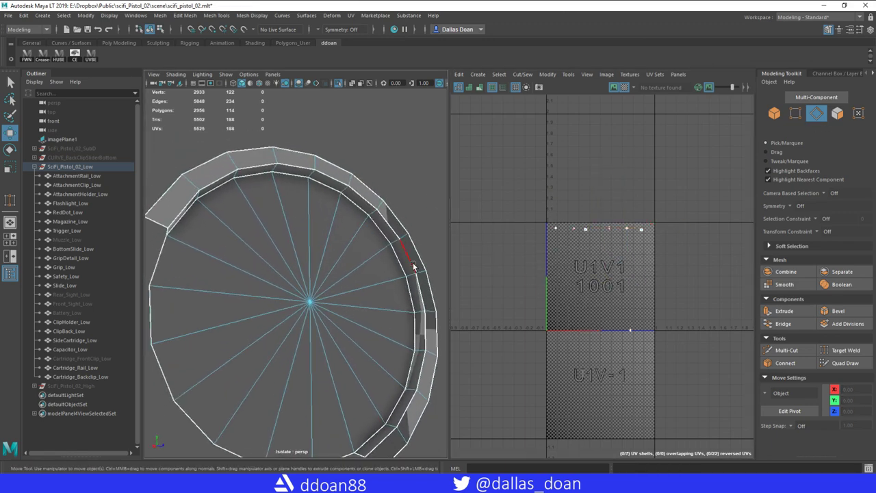
left_click(534, 226)
scroll(290, 299, "down", 3)
key("ctrl+1")
left_click_drag(291, 299, 234, 241, "alt")
key("F8")
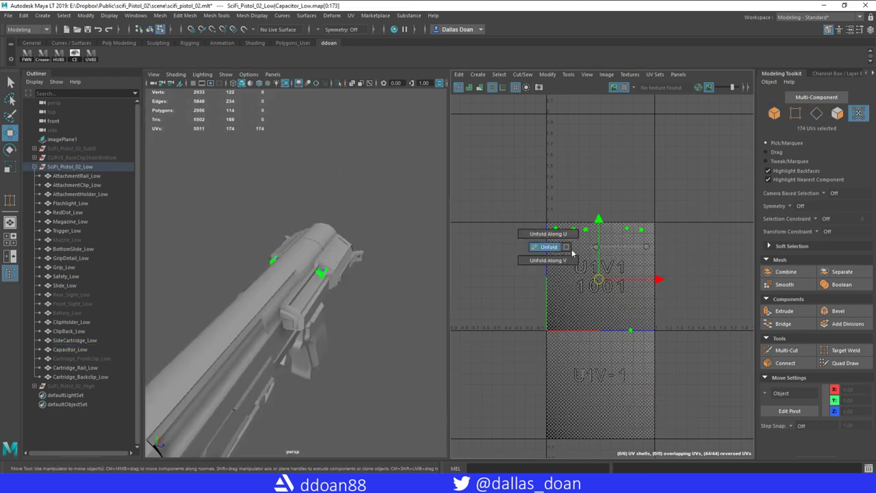
left_click(573, 253)
Frame the capacitor in the viewport, return to object selection, and hide Capacitor_Low
key("f")
key("F8")
left_click_drag(274, 219, 240, 199, "alt")
key("ctrl+h")
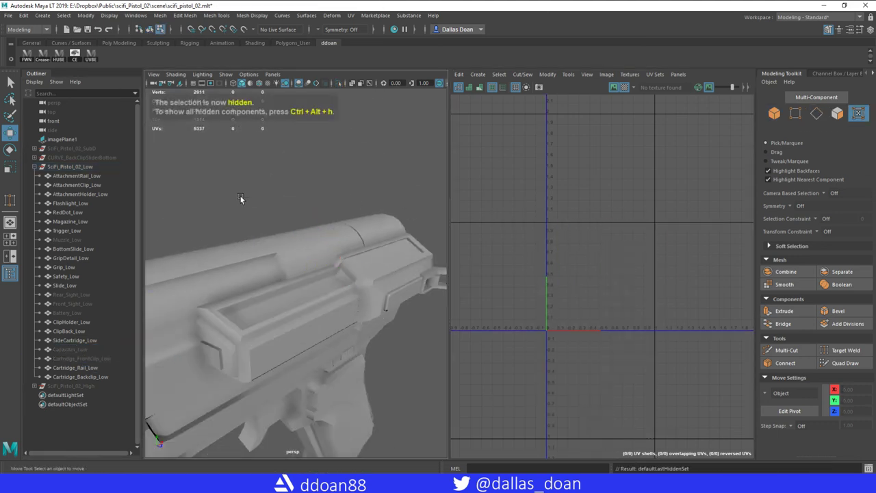